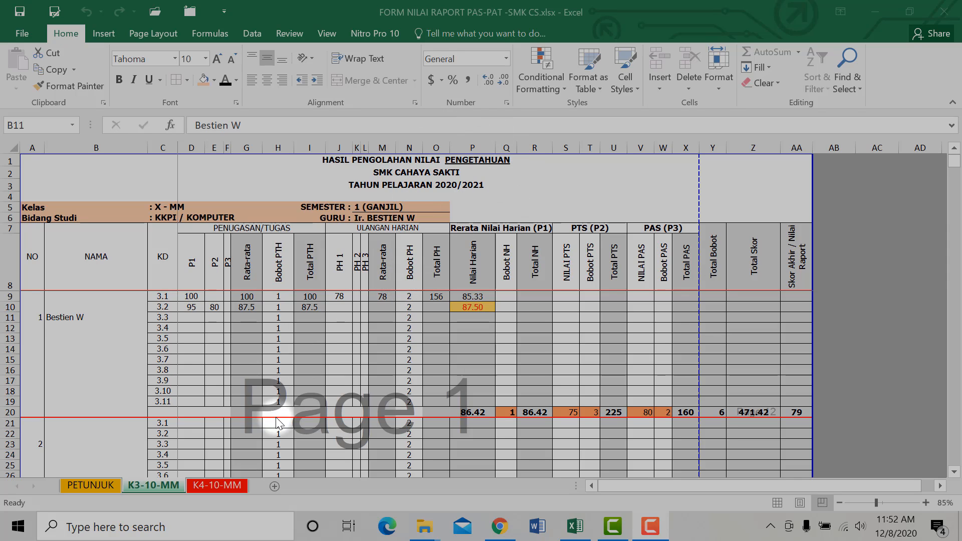
- Look over the K4-10-MM and K3-10-MM grade sheets and the filling instructions on the PETUNJUK sheet
{"action": "left_click", "coordinate": [228, 489]}
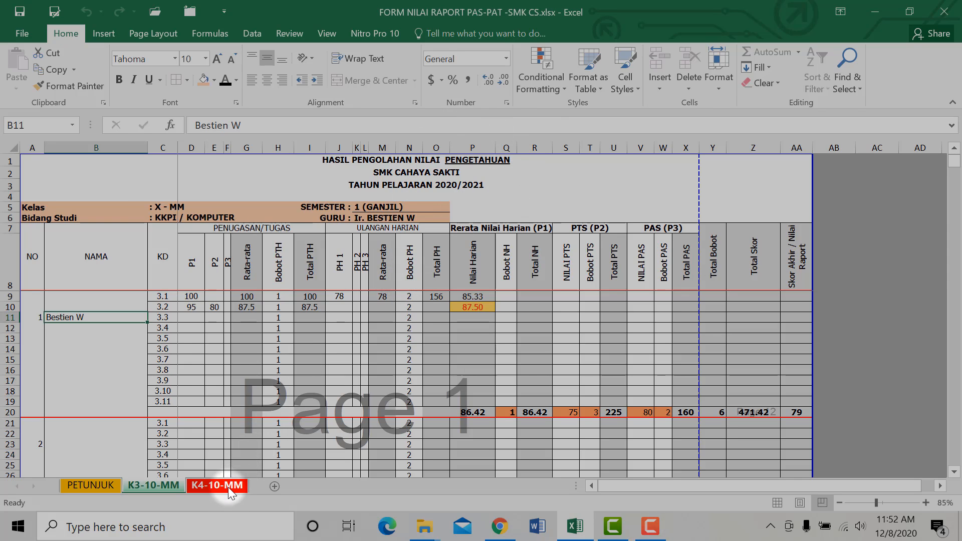
{"action": "left_click", "coordinate": [228, 486]}
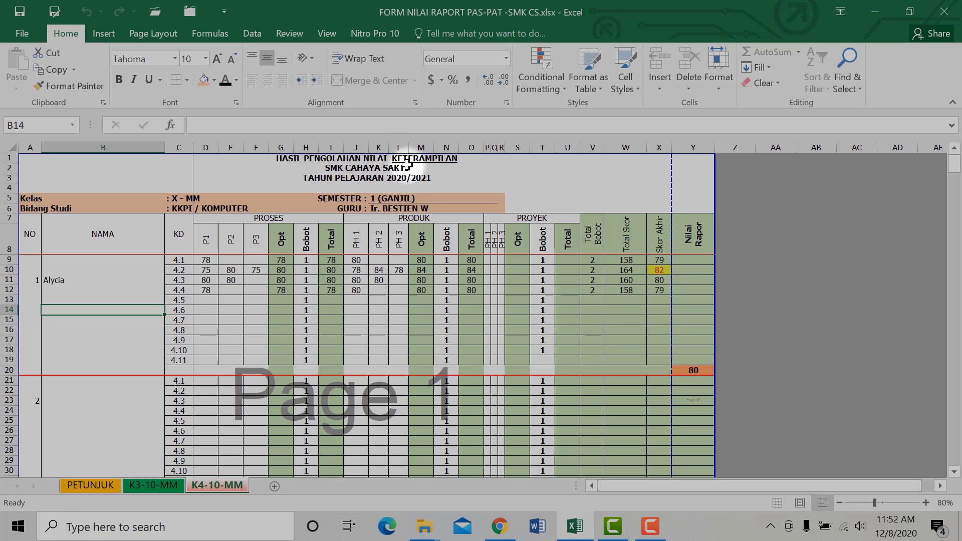
{"action": "left_click", "coordinate": [162, 486]}
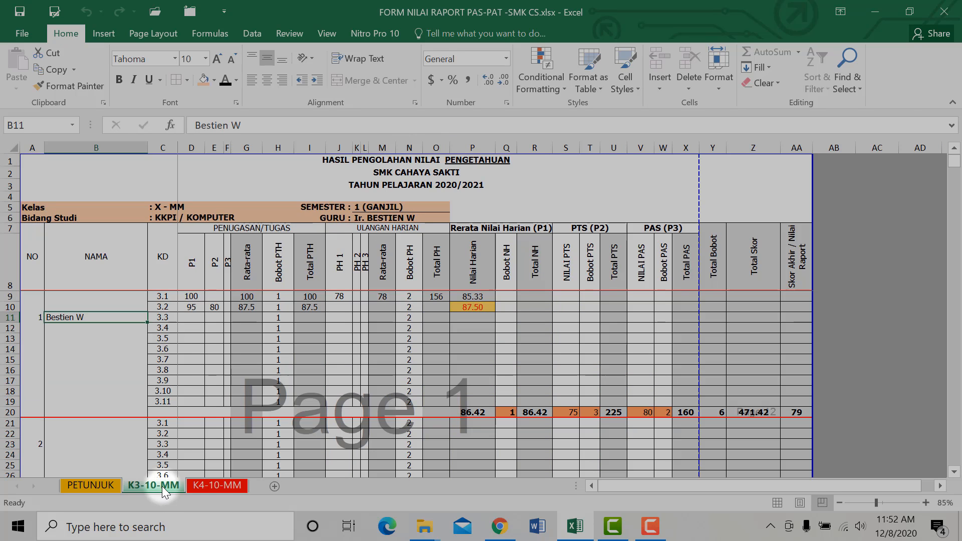
{"action": "left_click", "coordinate": [107, 485]}
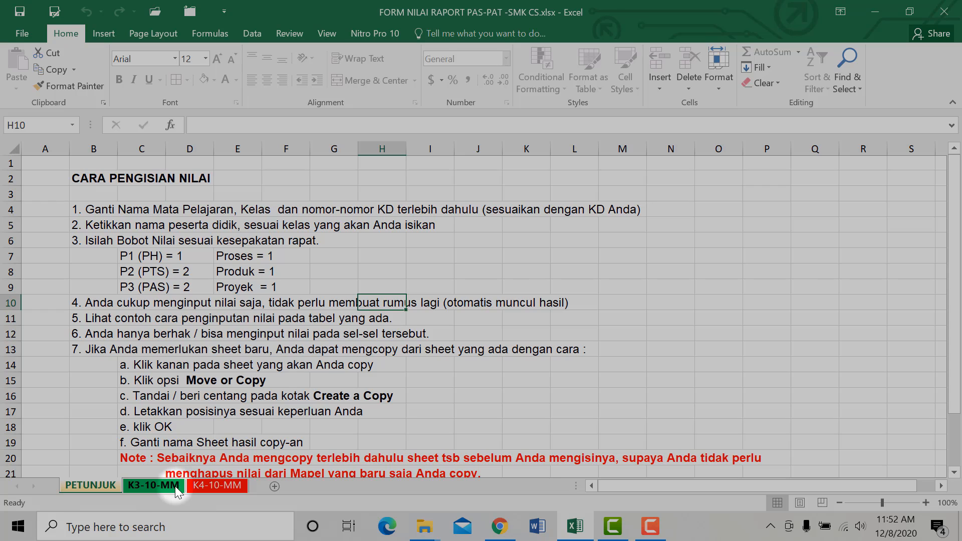
- Copy the K3-10-MM and K4-10-MM sheets together to the end of the workbook
{"action": "left_click", "coordinate": [153, 485]}
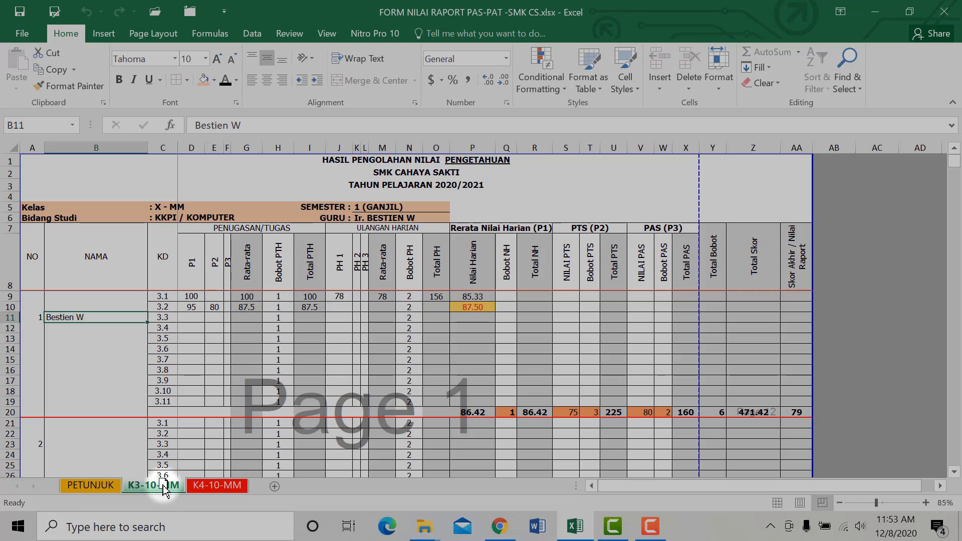
{"action": "left_click", "coordinate": [212, 486], "text": "shift"}
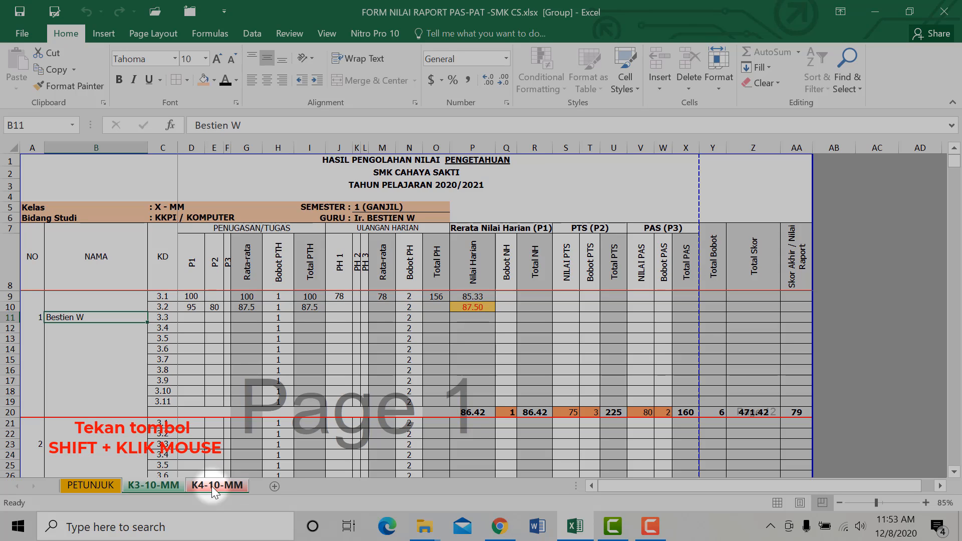
{"action": "right_click", "coordinate": [211, 486]}
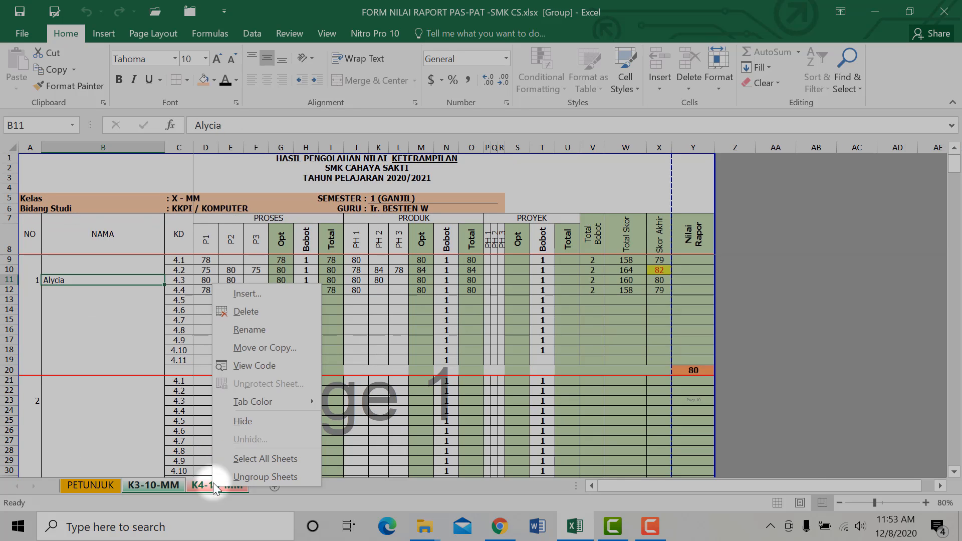
{"action": "left_click", "coordinate": [257, 348]}
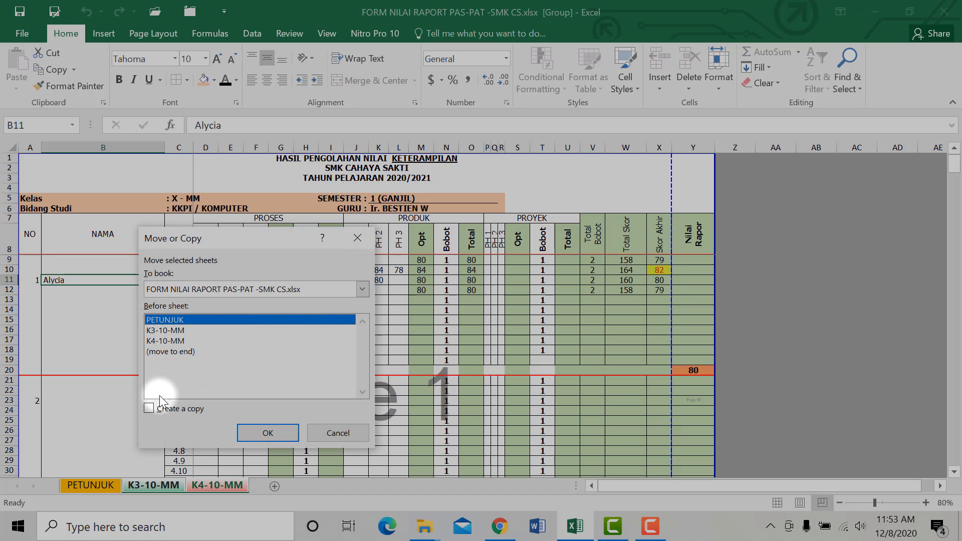
{"action": "left_click", "coordinate": [150, 408]}
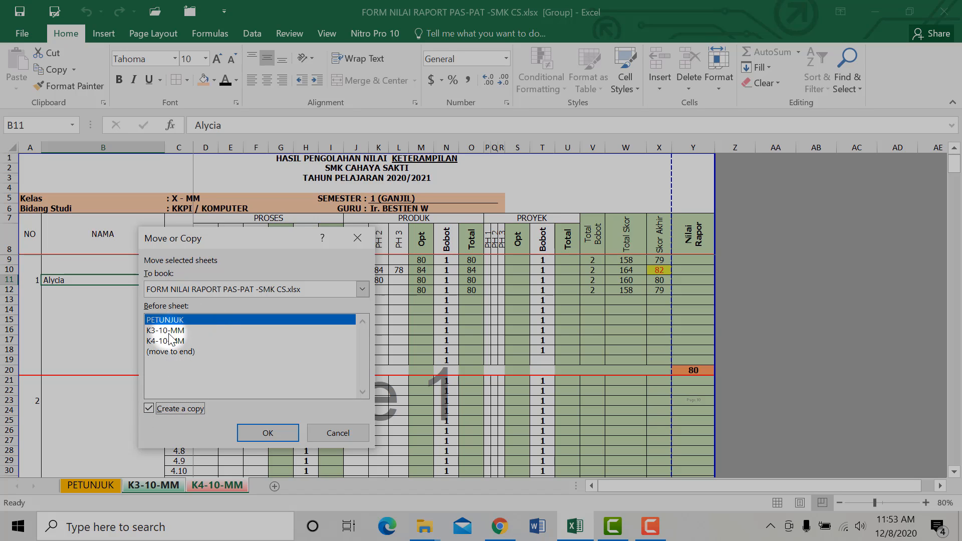
{"action": "left_click", "coordinate": [175, 353]}
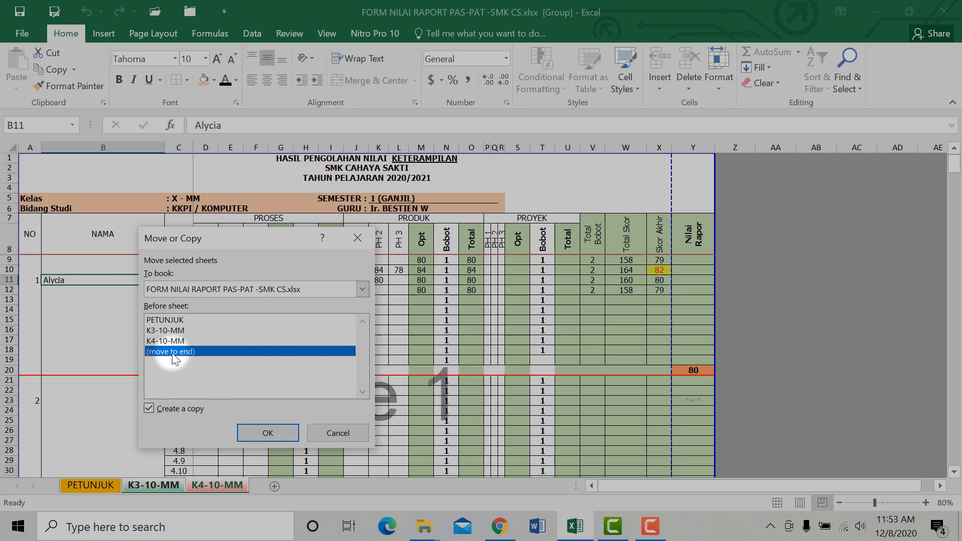
{"action": "left_click", "coordinate": [268, 433]}
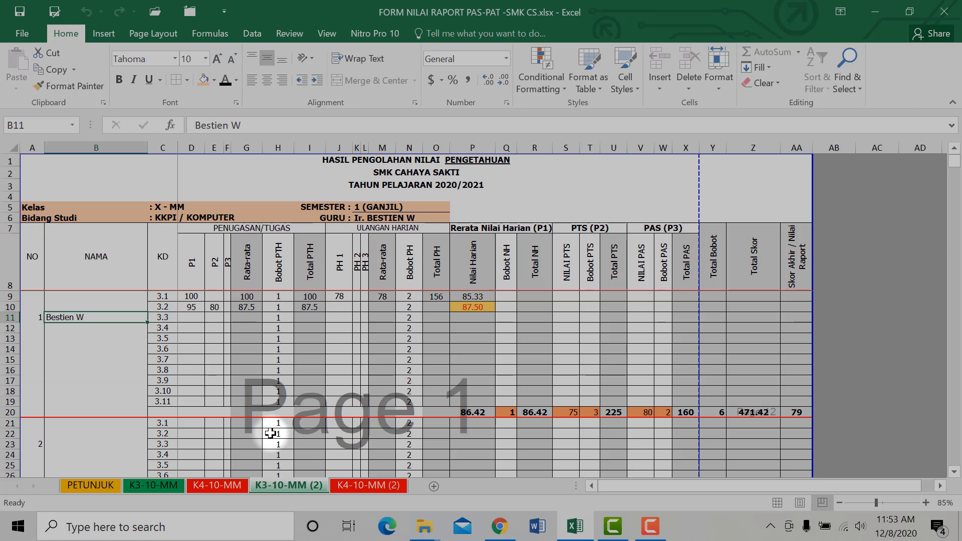
- Copy the K3-10-MM (2) and K4-10-MM (2) sheets together to the end of the workbook
{"action": "left_click", "coordinate": [290, 489]}
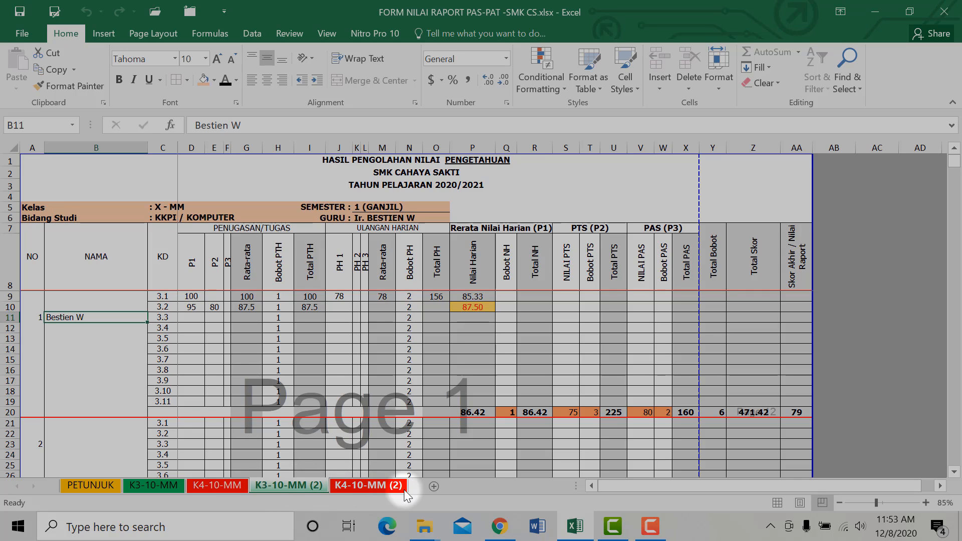
{"action": "left_click", "coordinate": [361, 488], "text": "ctrl"}
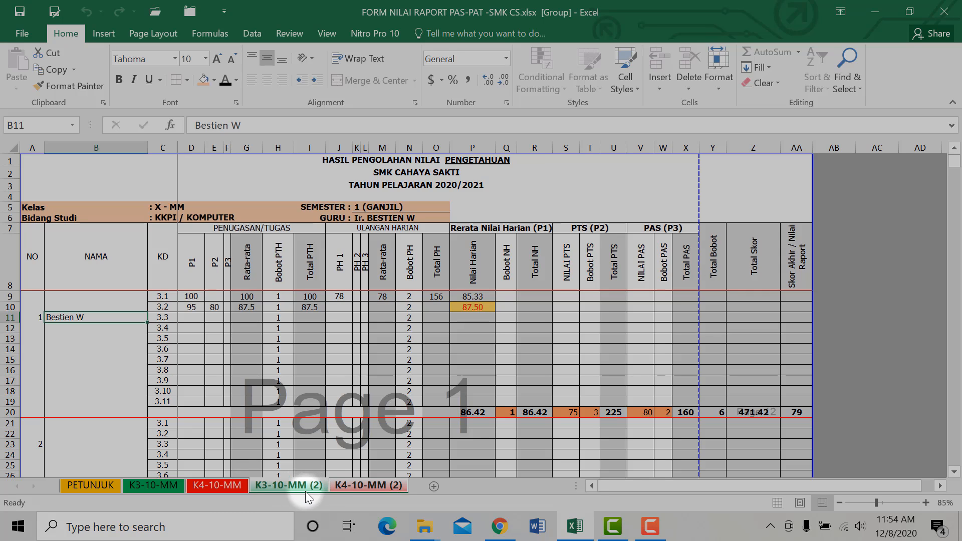
{"action": "right_click", "coordinate": [358, 487]}
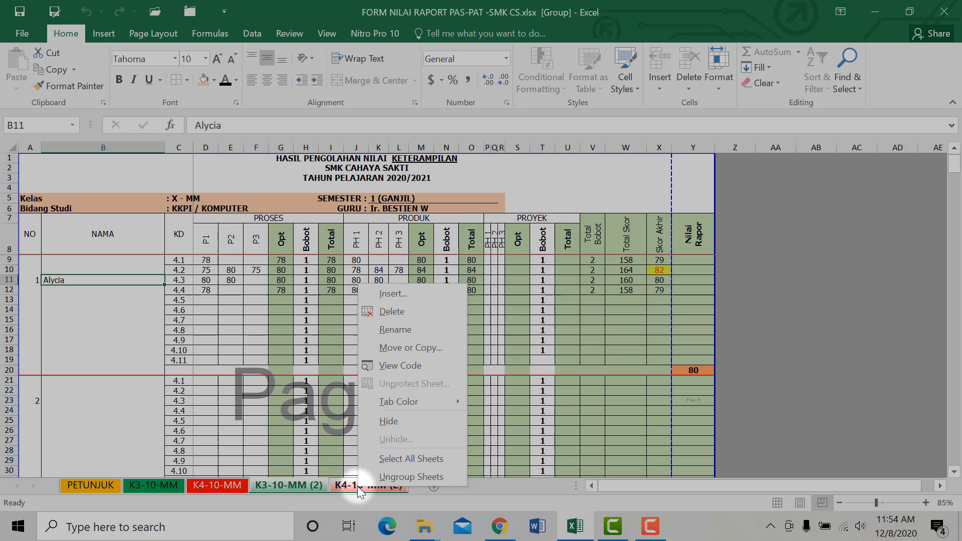
{"action": "left_click", "coordinate": [399, 349]}
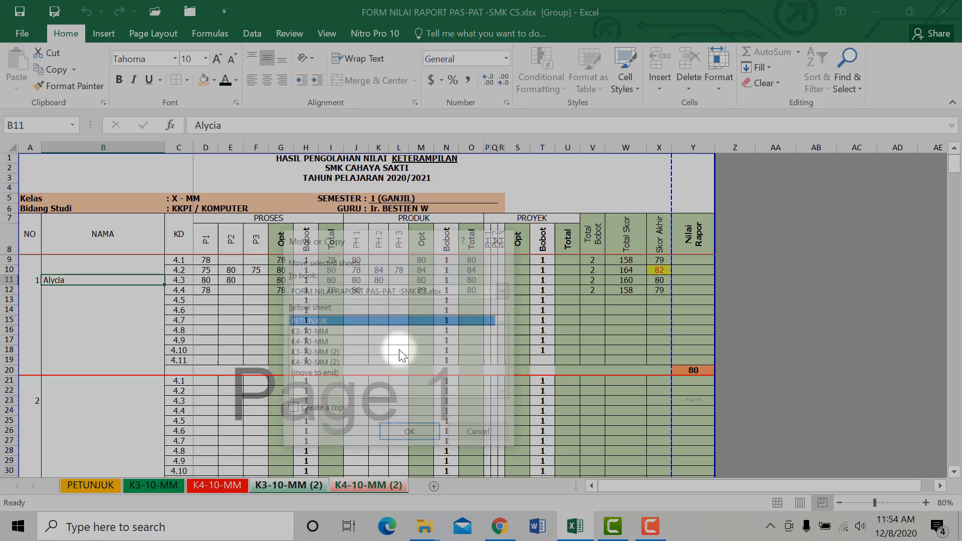
{"action": "left_click", "coordinate": [312, 374]}
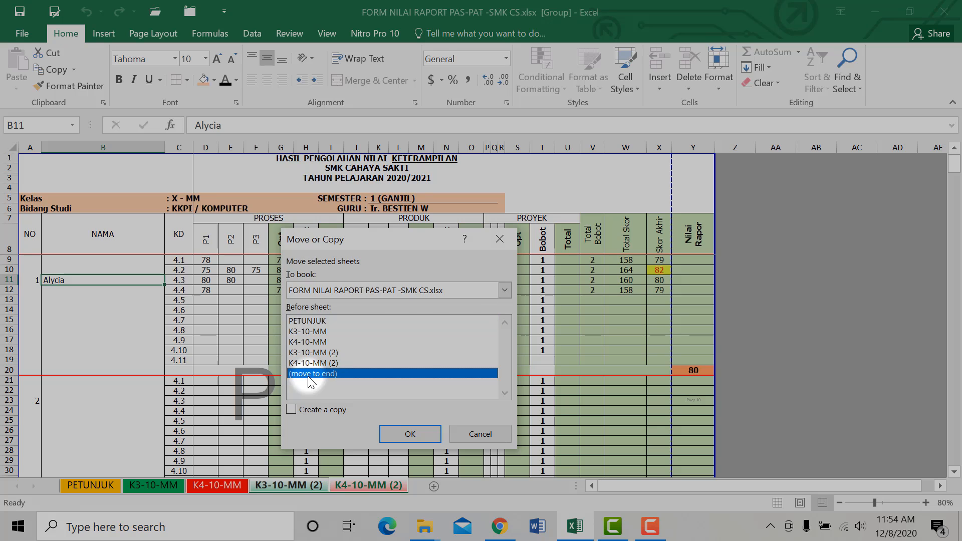
{"action": "left_click", "coordinate": [292, 409]}
{"action": "left_click", "coordinate": [409, 440]}
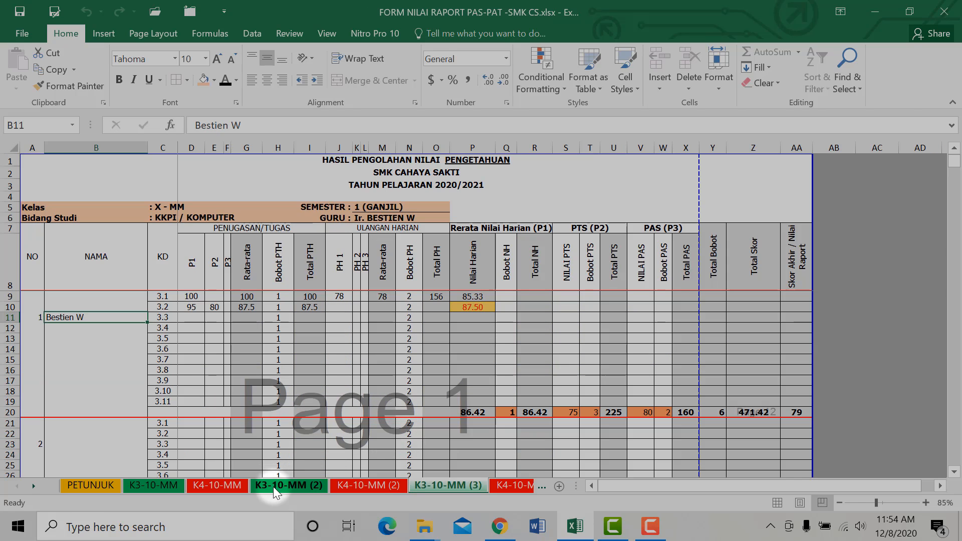
- Rename the K3-10-MM (2) sheet as K3-10-AKL and change its Kelas entry in C5 to X - AKL
{"action": "left_click", "coordinate": [300, 483]}
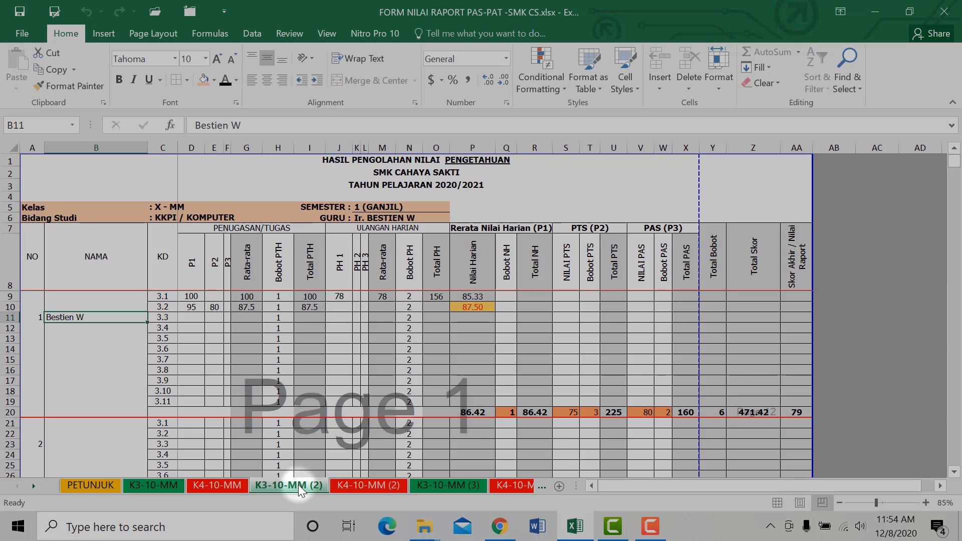
{"action": "double_click", "coordinate": [298, 485]}
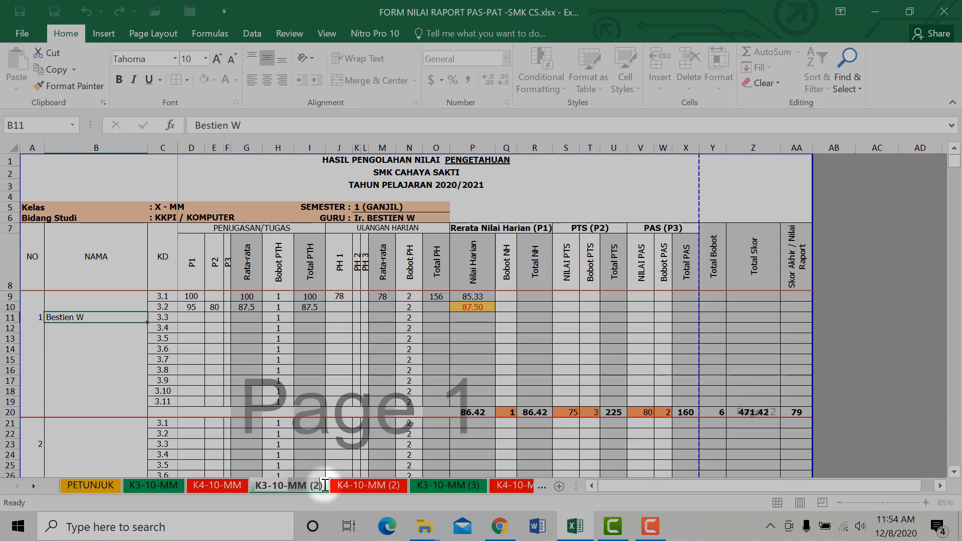
{"action": "type", "text": "AKL"}
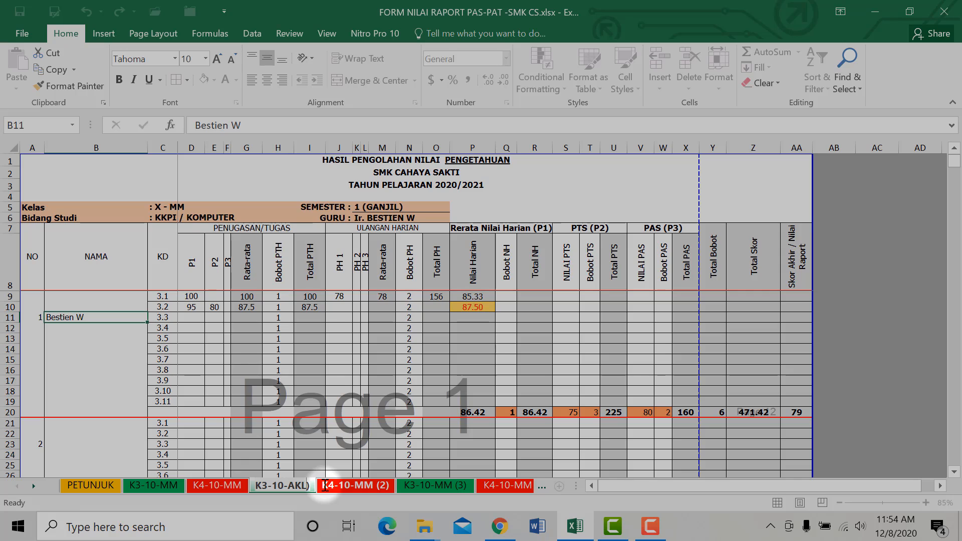
{"action": "key", "text": "BackSpace"}
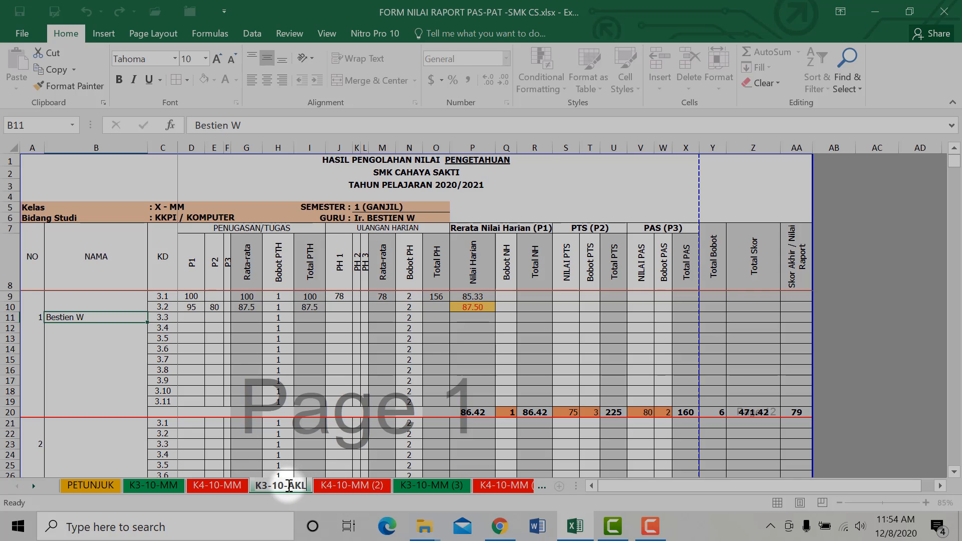
{"action": "left_click", "coordinate": [158, 209]}
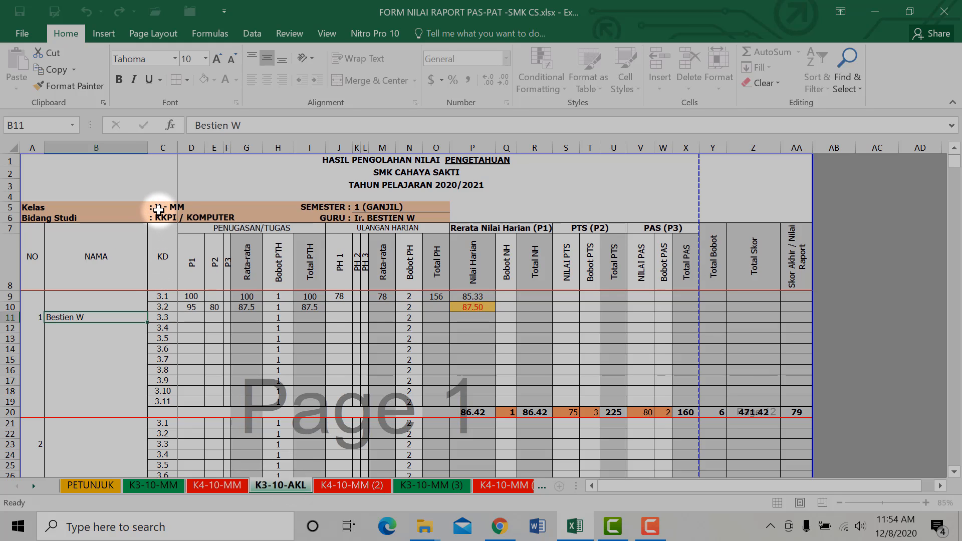
{"action": "double_click", "coordinate": [224, 126]}
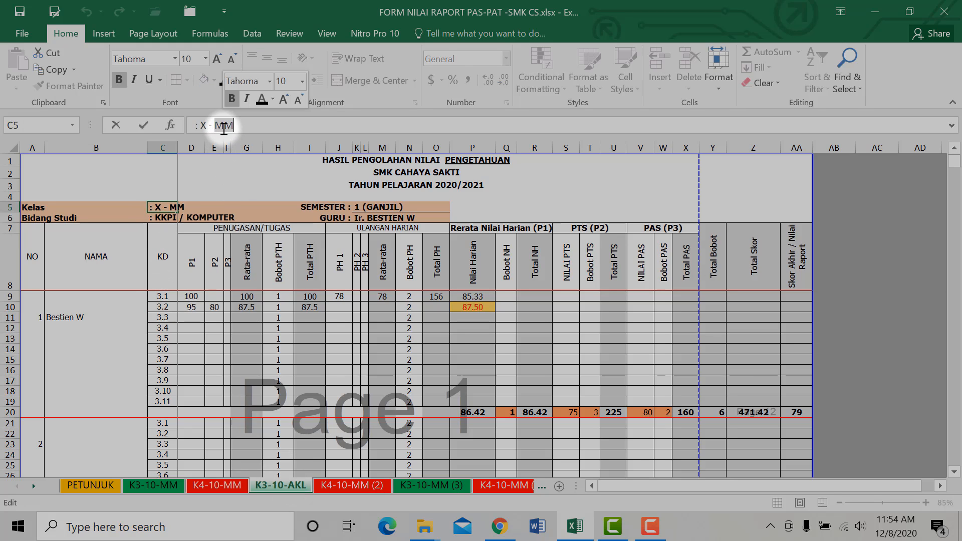
{"action": "type", "text": "AKL"}
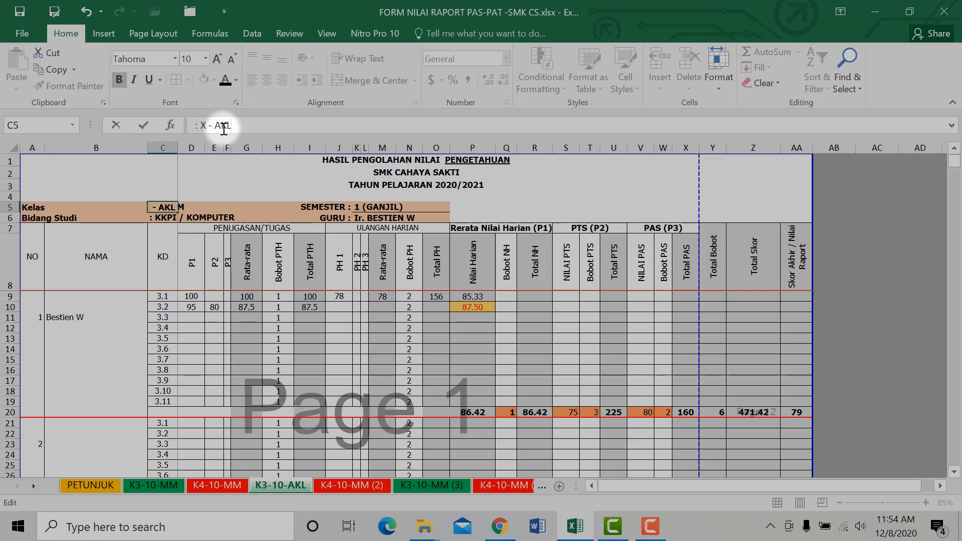
{"action": "key", "text": "Return"}
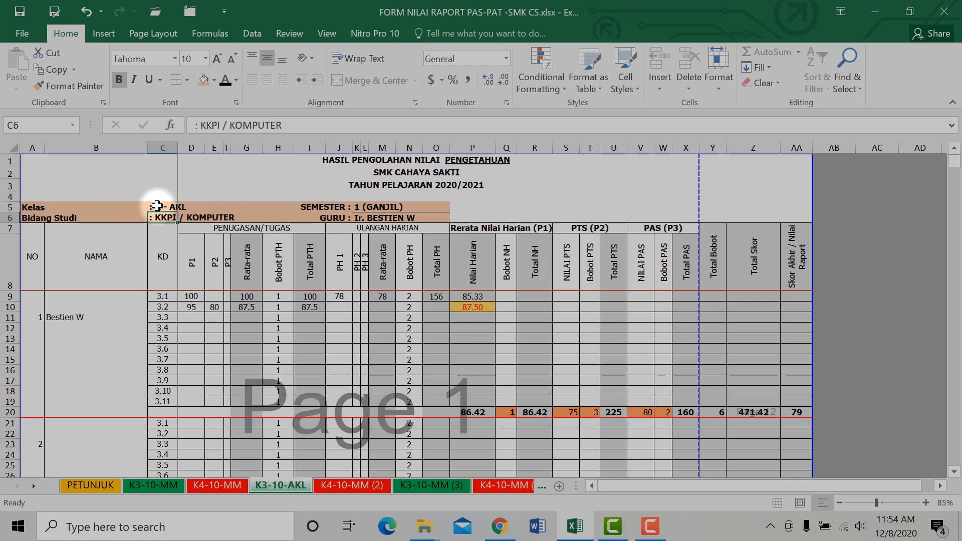
- Rename the K4-10-MM (2) sheet as K4-10-AKL and change its Kelas entry in C5 to X - AKL
{"action": "left_click", "coordinate": [354, 485]}
{"action": "left_click_drag", "start_coordinate": [351, 485], "coordinate": [399, 492]}
{"action": "type", "text": "AKL"}
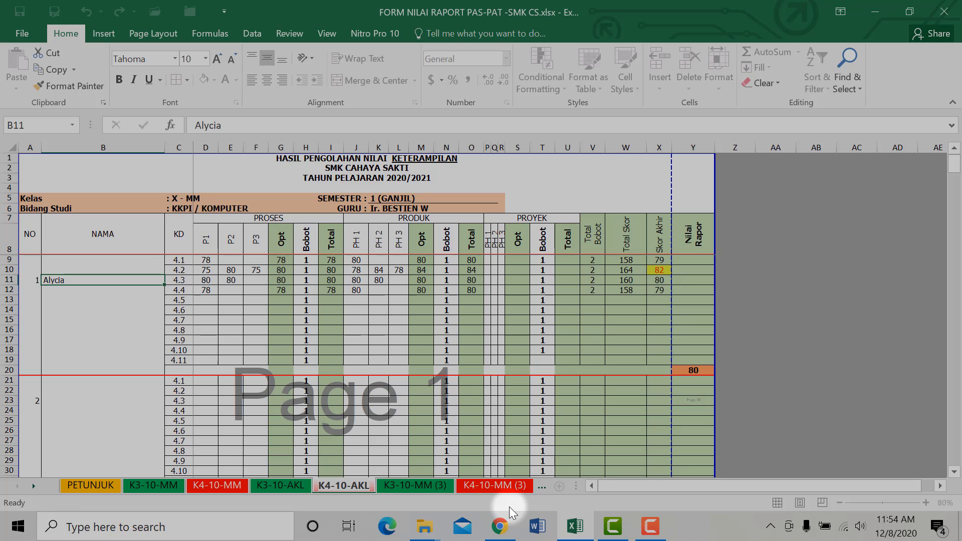
{"action": "left_click", "coordinate": [176, 200]}
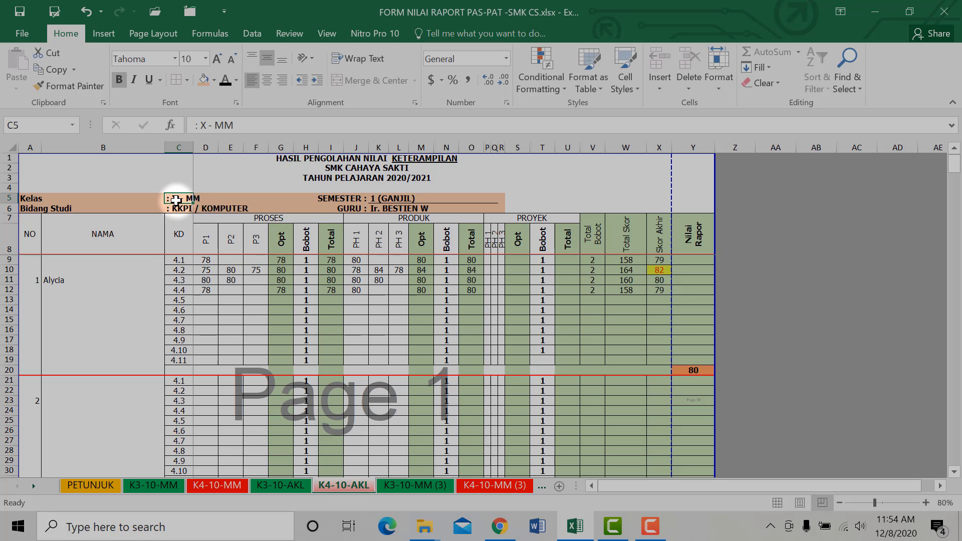
{"action": "double_click", "coordinate": [224, 125]}
{"action": "type", "text": "AKL"}
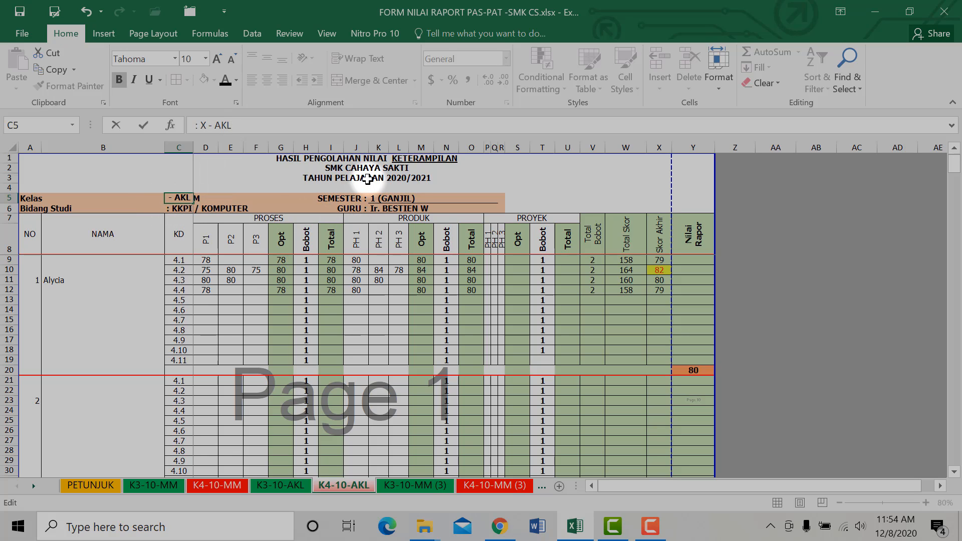
{"action": "key", "text": "Return"}
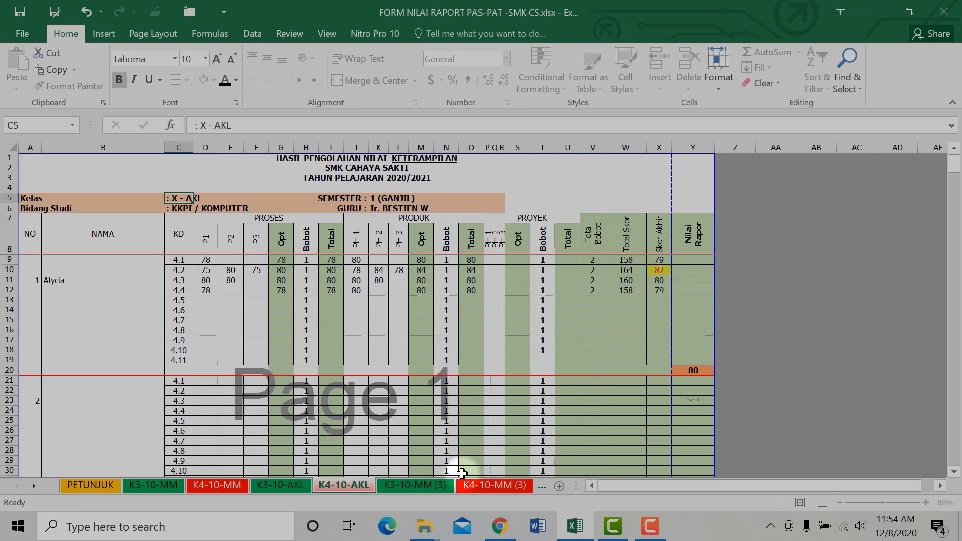
- Rename the K3-10-MM (3) sheet as K3-10-OTKP and change its Kelas entry in C5 to X - OTKP
{"action": "left_click", "coordinate": [431, 485]}
{"action": "left_click_drag", "start_coordinate": [417, 480], "coordinate": [464, 487]}
{"action": "type", "text": "OTKP"}
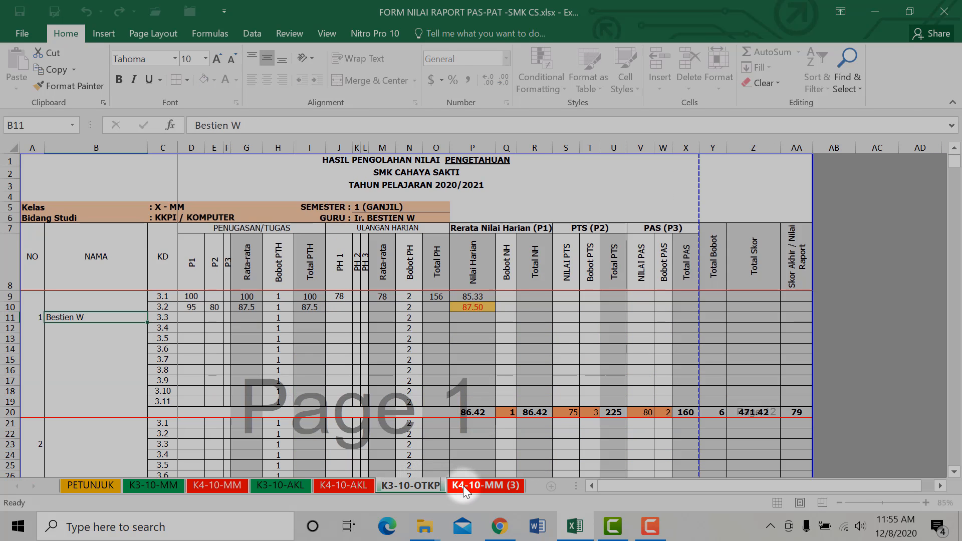
{"action": "left_click", "coordinate": [162, 207]}
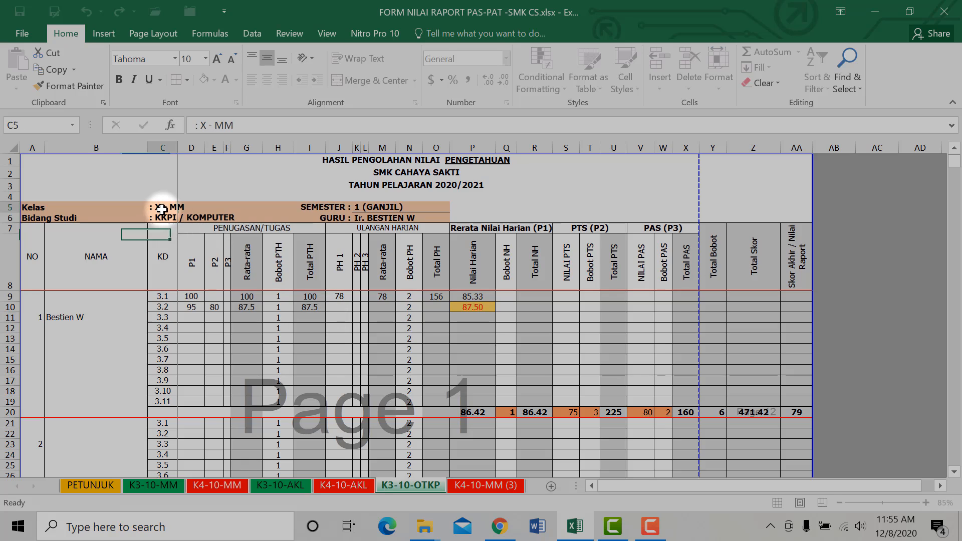
{"action": "double_click", "coordinate": [229, 126]}
{"action": "type", "text": "OTKP"}
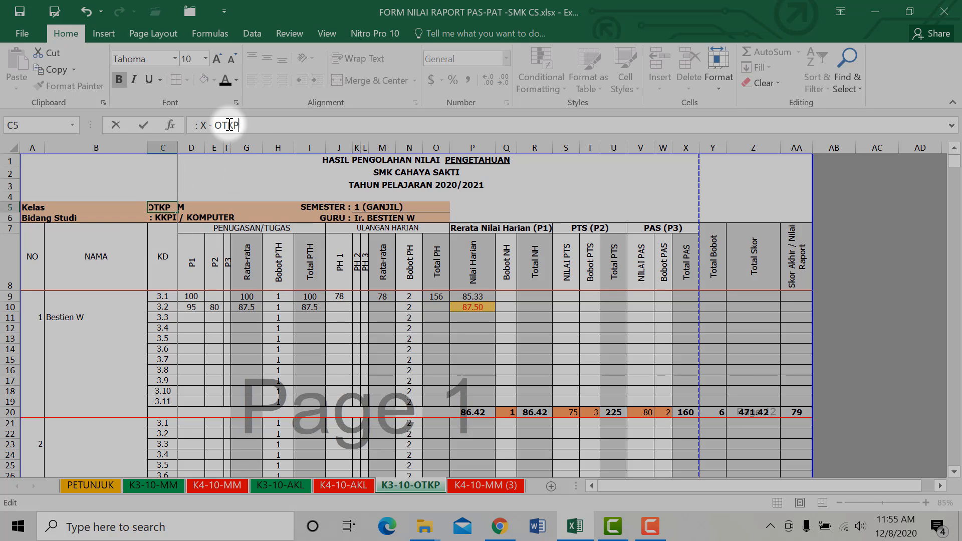
- Rename the K4-10-MM (3) sheet as K4-10-OTKP
{"action": "left_click", "coordinate": [477, 485]}
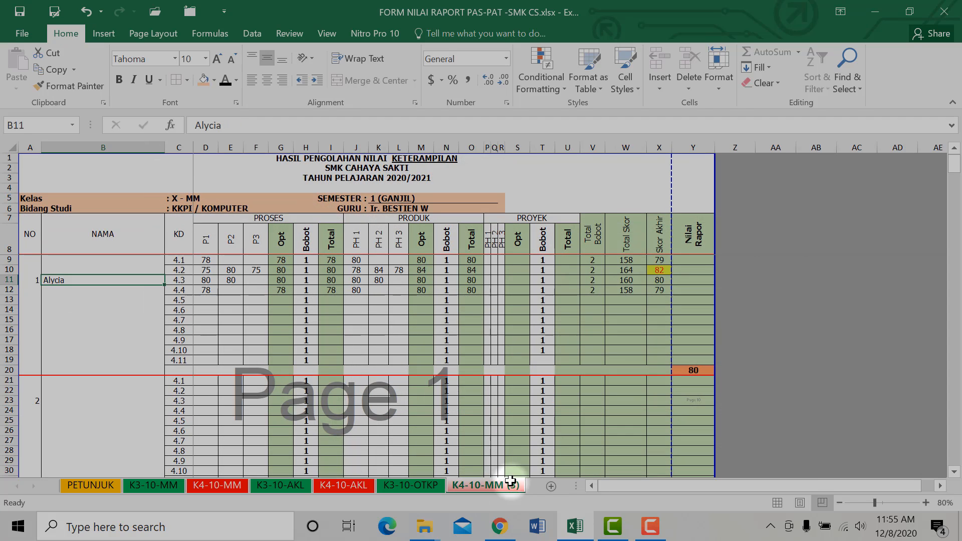
{"action": "double_click", "coordinate": [492, 484]}
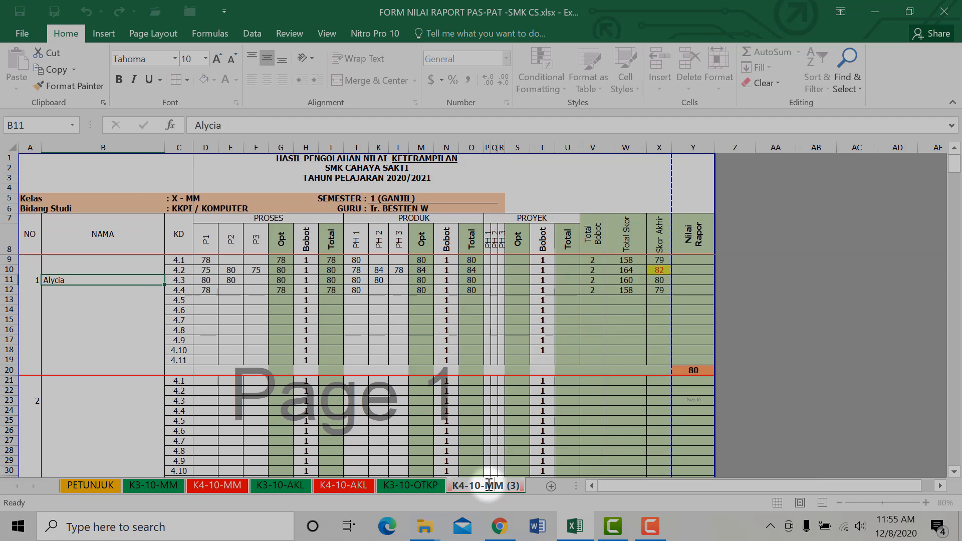
{"action": "key", "text": "BackSpace"}
{"action": "key", "text": "BackSpace"}
{"action": "key", "text": "BackSpace"}
{"action": "key", "text": "BackSpace"}
{"action": "key", "text": "BackSpace"}
{"action": "type", "text": "OTKP"}
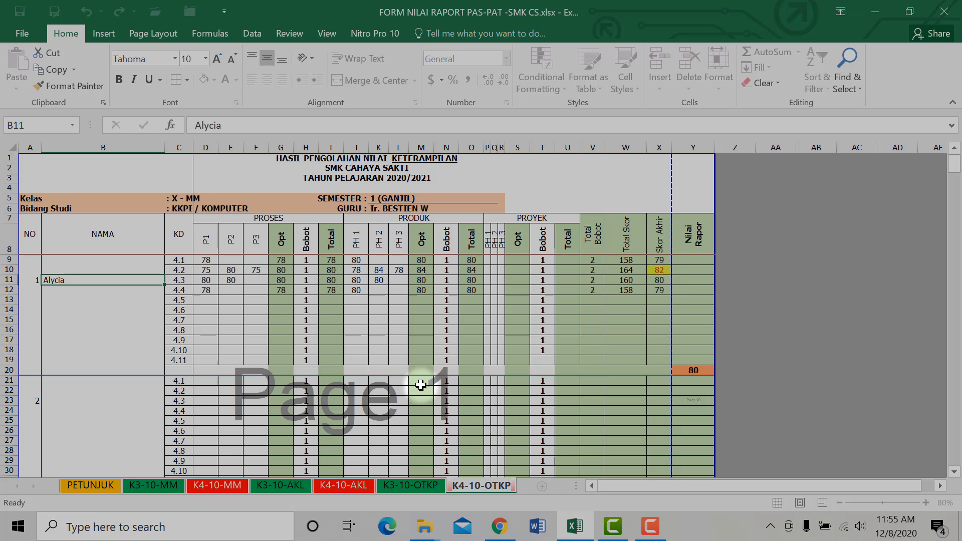
- Change the Kelas entry in C5 of the K4-10-OTKP sheet to X - OTKP
{"action": "left_click", "coordinate": [178, 197]}
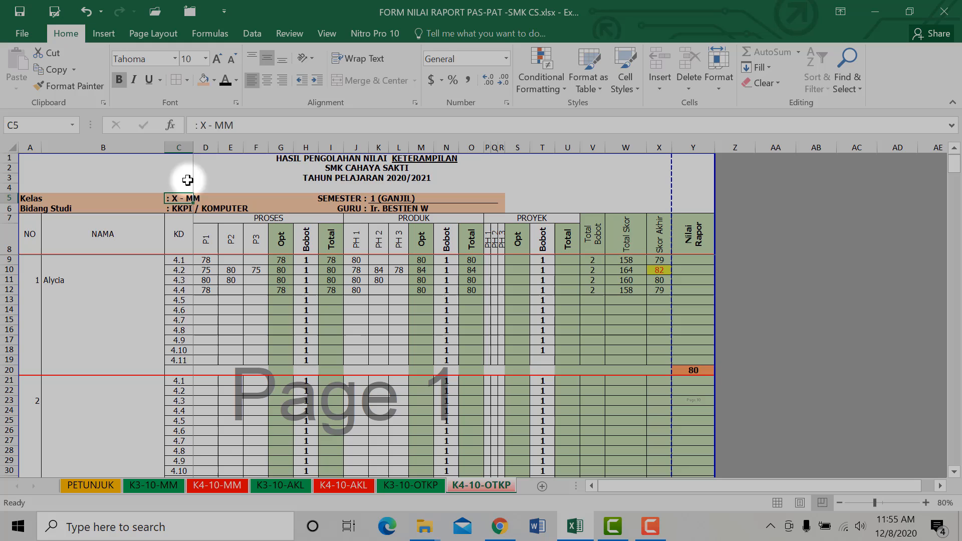
{"action": "double_click", "coordinate": [228, 125]}
{"action": "type", "text": "OTKP"}
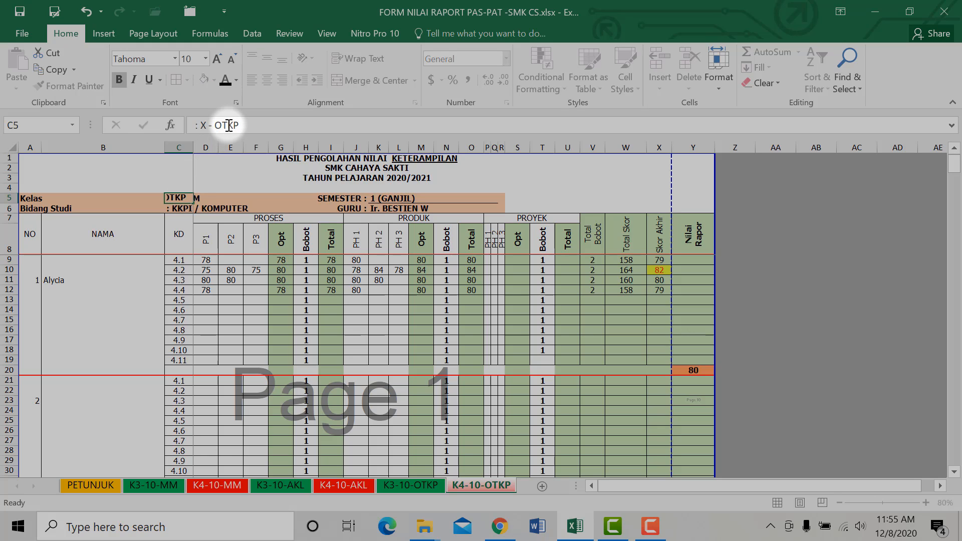
{"action": "key", "text": "Return"}
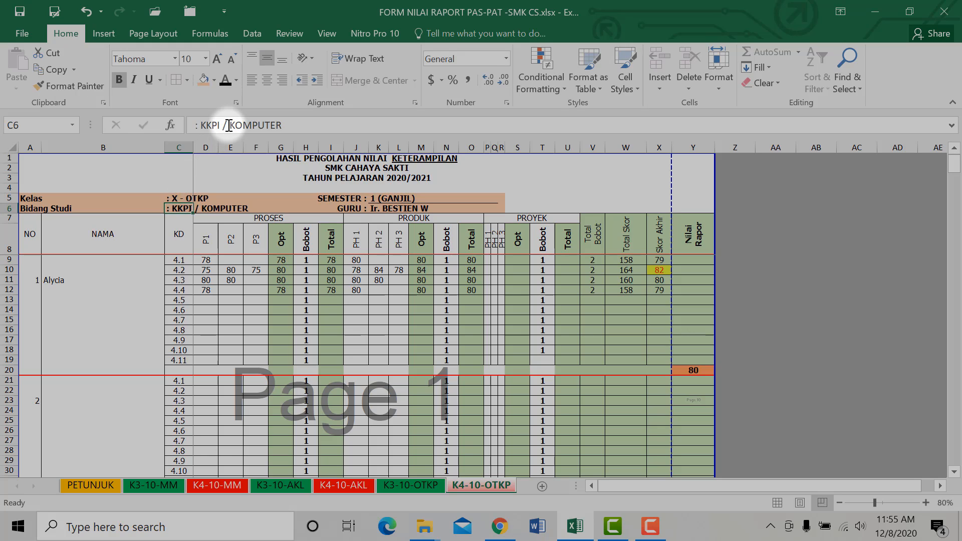
- Look over the numbered student blocks on the K3-10-MM sheet and compare its layout with the K4-10-MM sheet
{"action": "left_click", "coordinate": [166, 485]}
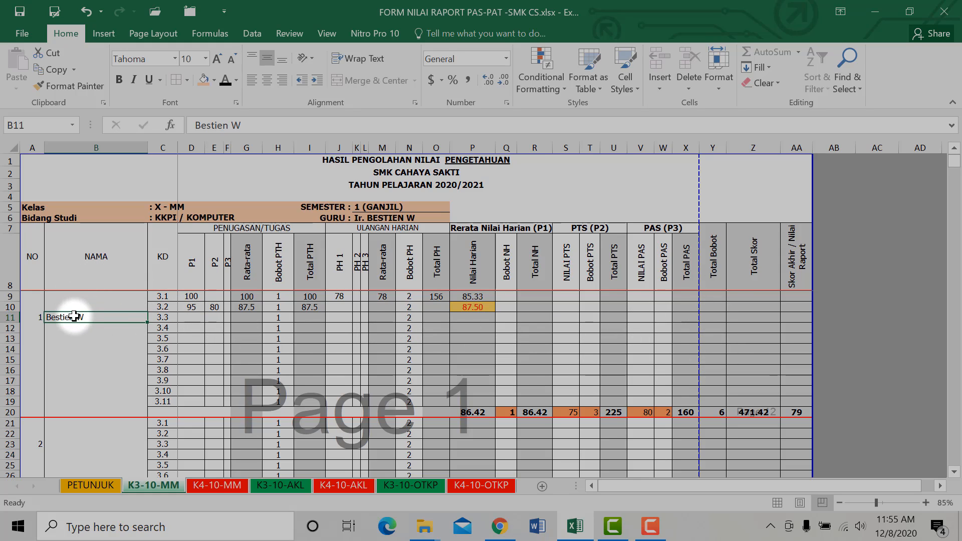
{"action": "scroll", "coordinate": [93, 329], "scroll_direction": "down", "scroll_amount": 3}
{"action": "scroll", "coordinate": [93, 329], "scroll_direction": "up", "scroll_amount": 3}
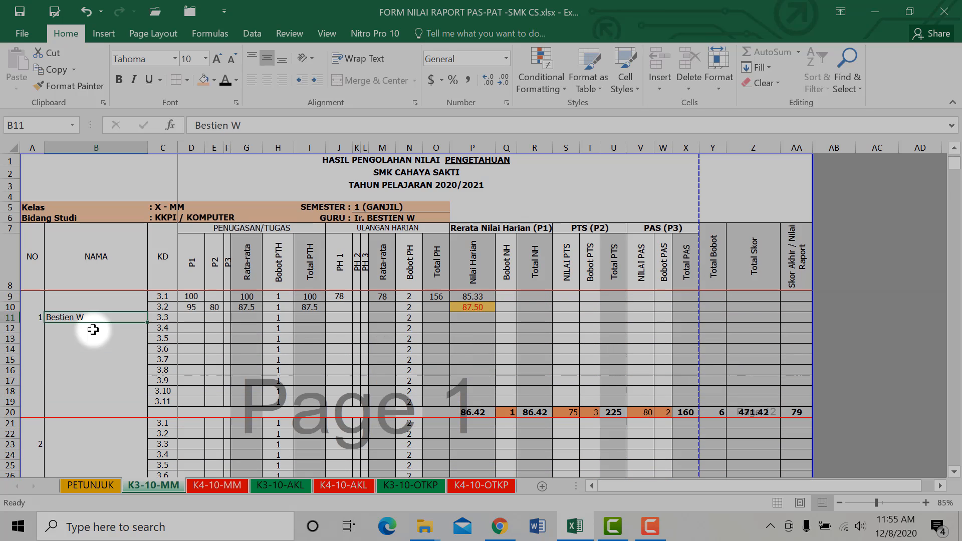
{"action": "scroll", "coordinate": [93, 329], "scroll_direction": "down", "scroll_amount": 18}
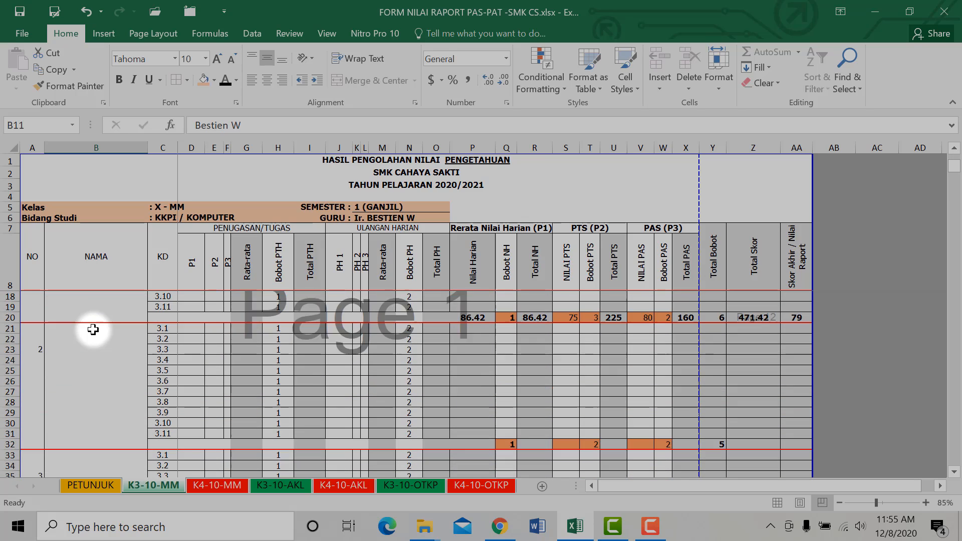
{"action": "scroll", "coordinate": [93, 329], "scroll_direction": "down", "scroll_amount": 20}
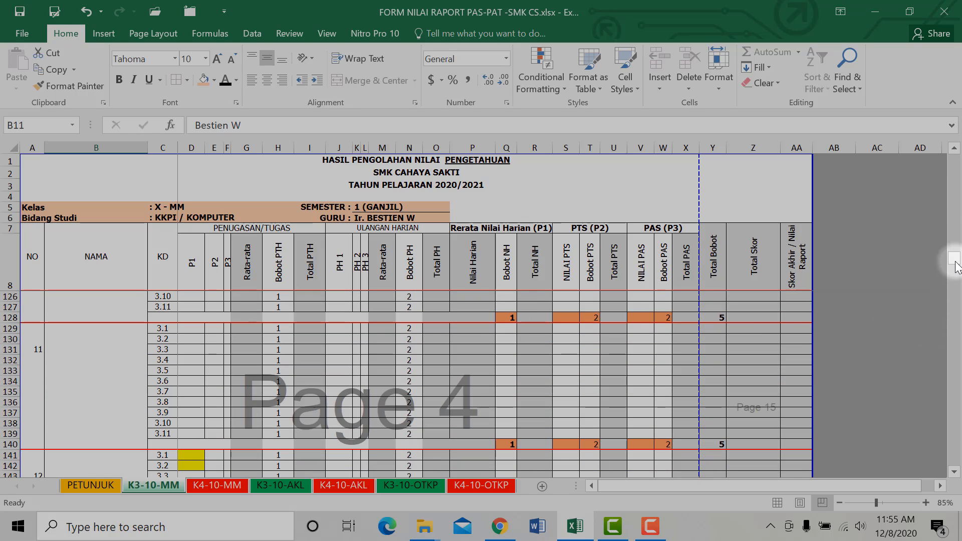
{"action": "left_click_drag", "start_coordinate": [954, 259], "coordinate": [925, 163]}
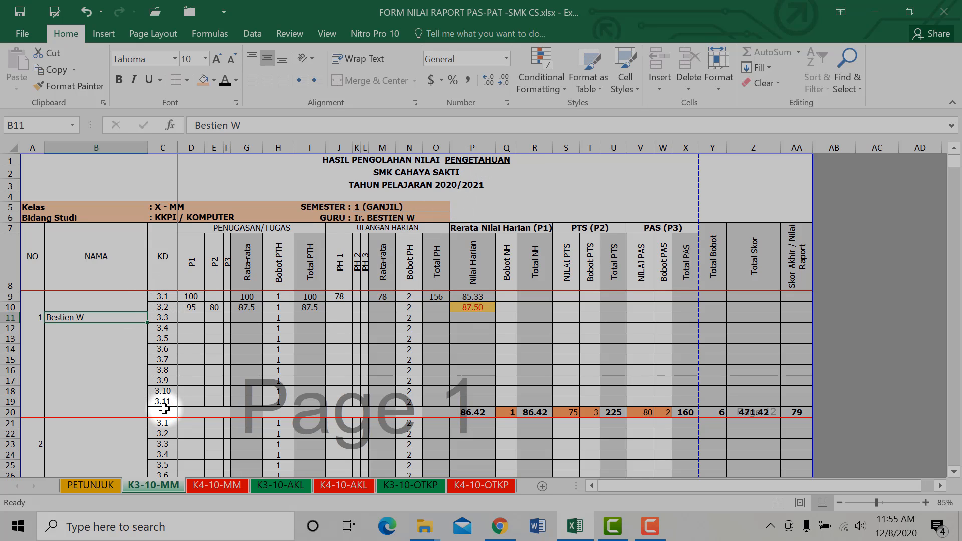
{"action": "left_click", "coordinate": [232, 487]}
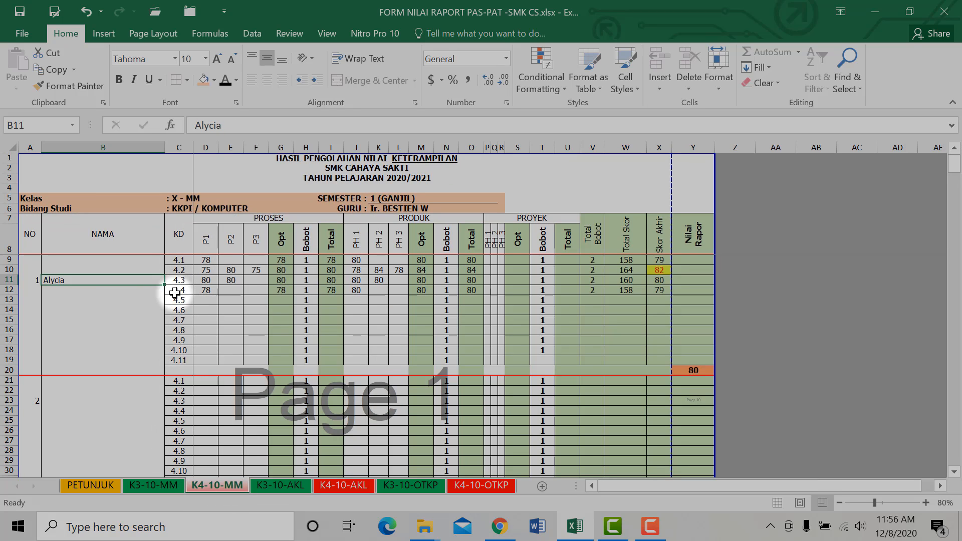
{"action": "left_click", "coordinate": [151, 485]}
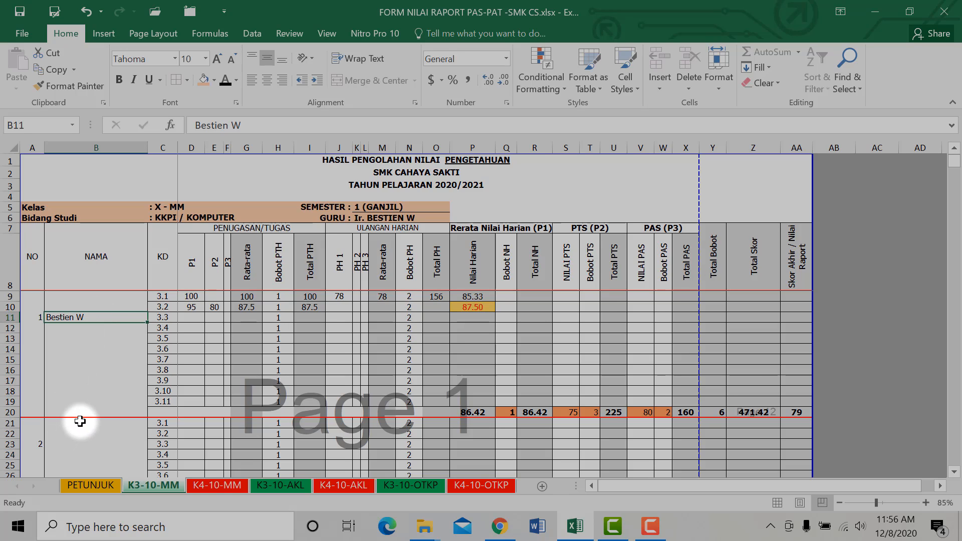
- Examine the first student's KD entries and the P1 to P3 assignment columns on K3-10-MM, and slightly widen the P3 column
{"action": "left_click", "coordinate": [171, 301]}
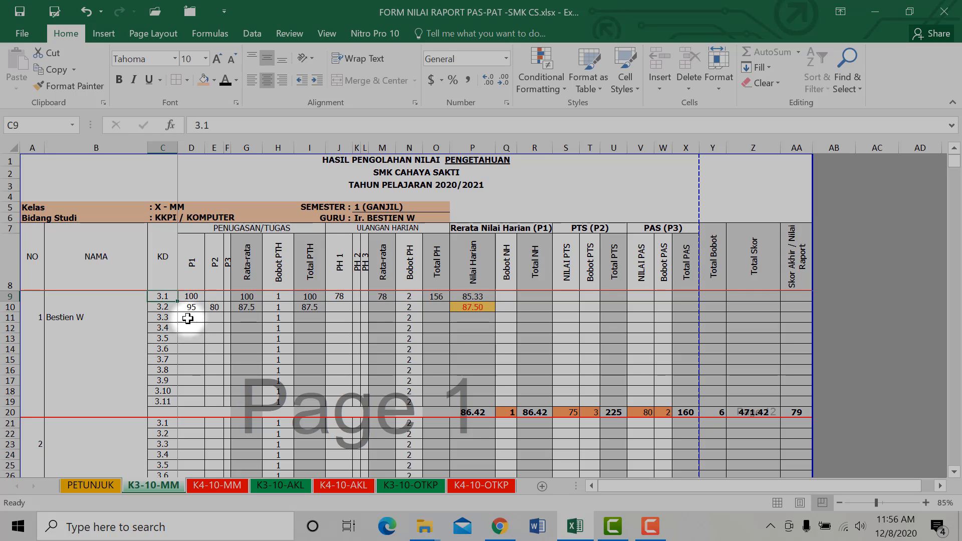
{"action": "left_click", "coordinate": [189, 348]}
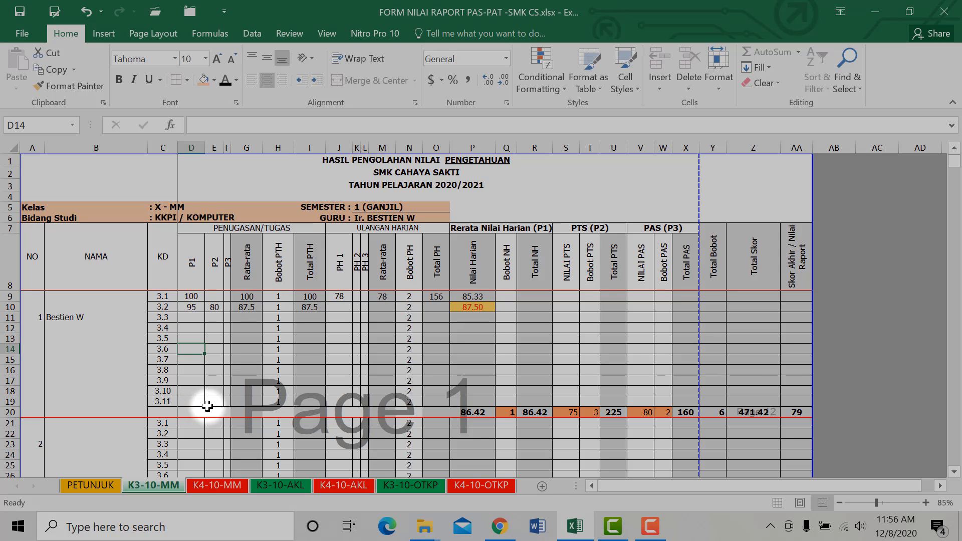
{"action": "left_click", "coordinate": [191, 295]}
{"action": "left_click", "coordinate": [194, 263]}
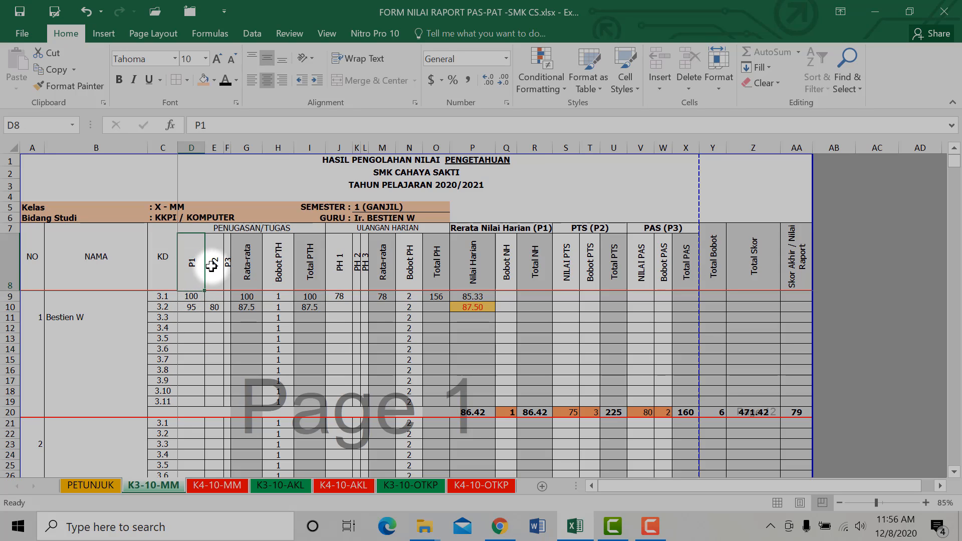
{"action": "left_click", "coordinate": [211, 266]}
{"action": "left_click", "coordinate": [226, 269]}
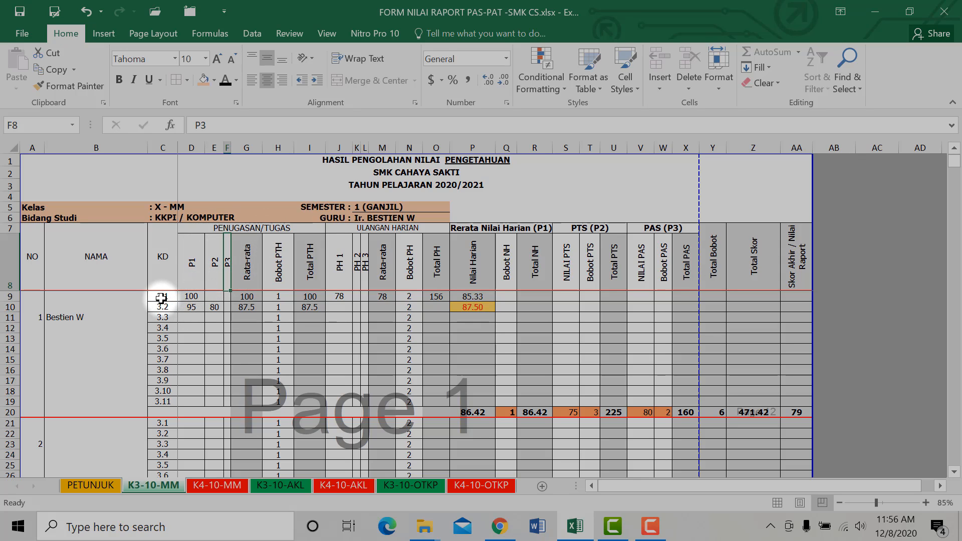
{"action": "left_click", "coordinate": [189, 298]}
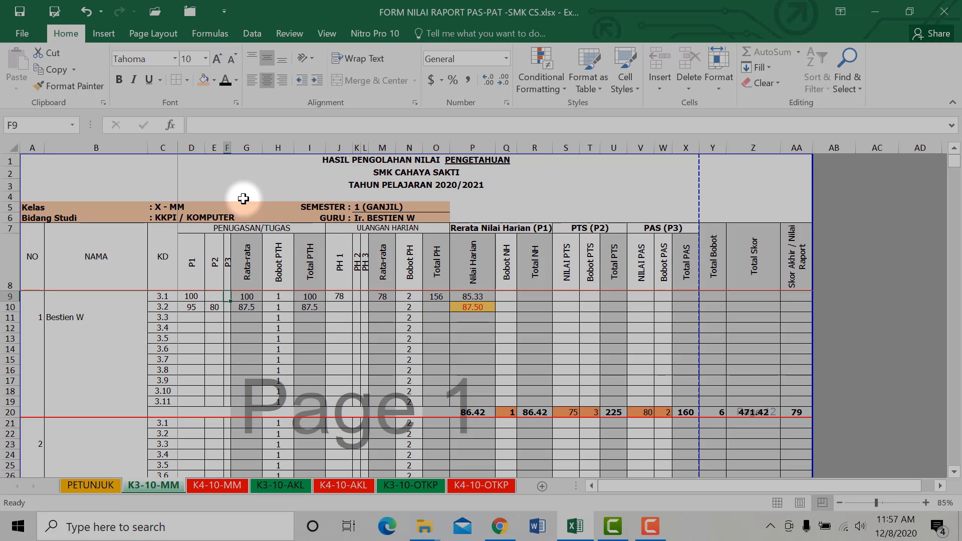
{"action": "mouse_move", "coordinate": [231, 148]}
{"action": "left_mouse_down"}
{"action": "mouse_move", "coordinate": [245, 154]}
{"action": "mouse_move", "coordinate": [228, 146]}
{"action": "left_mouse_up"}
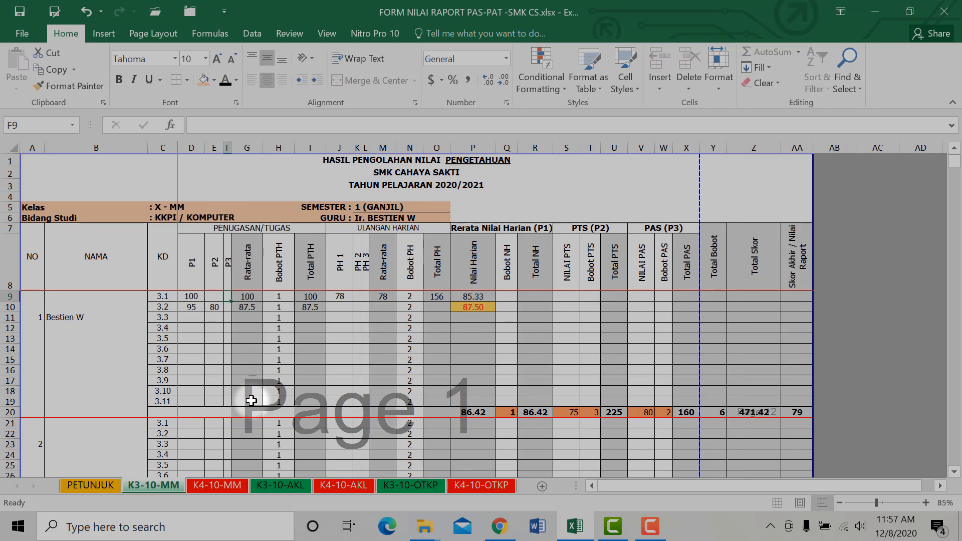
- Go over the first student's P1 scores for KD 3.1 and 3.2, and re-enter 80 as the P2 score in E10
{"action": "left_click", "coordinate": [189, 296]}
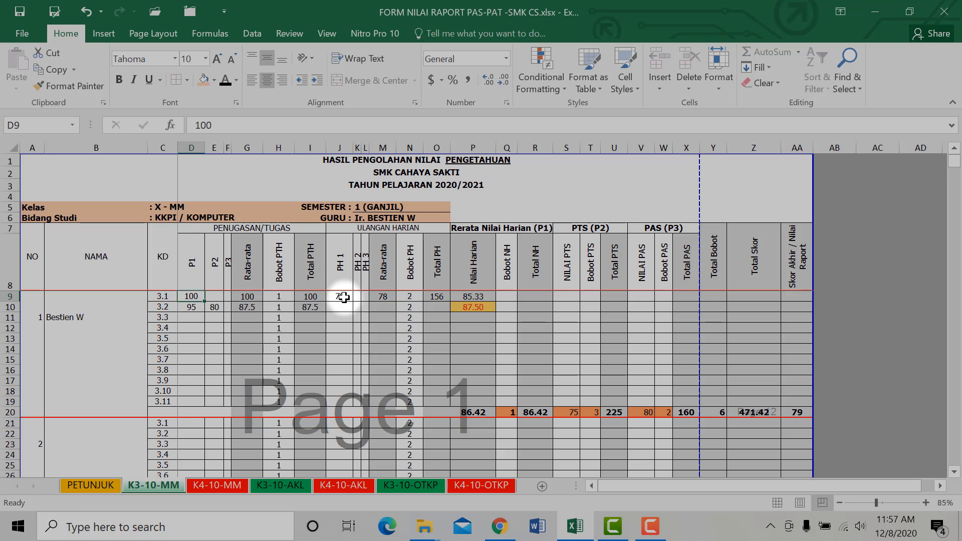
{"action": "left_click", "coordinate": [193, 308]}
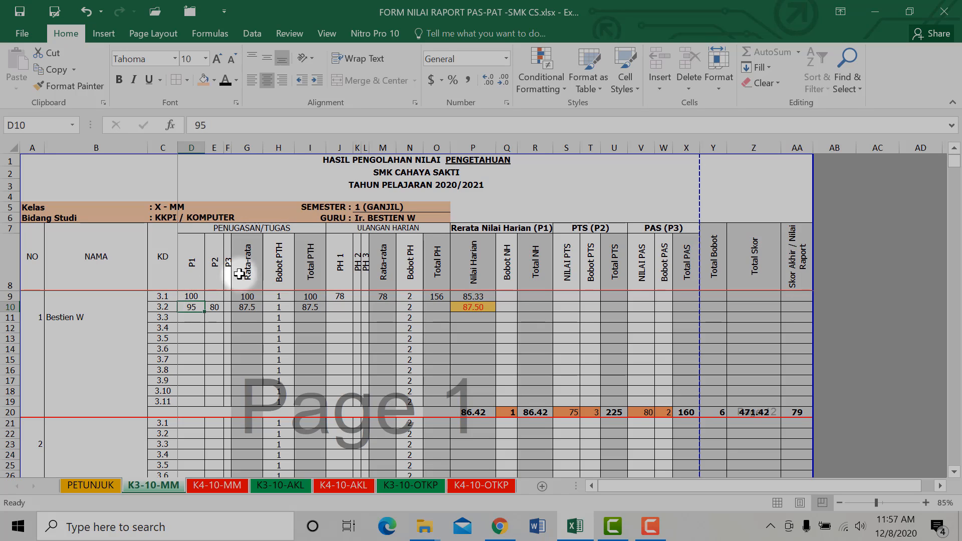
{"action": "left_click", "coordinate": [214, 308]}
{"action": "type", "text": "80"}
{"action": "key", "text": "Return"}
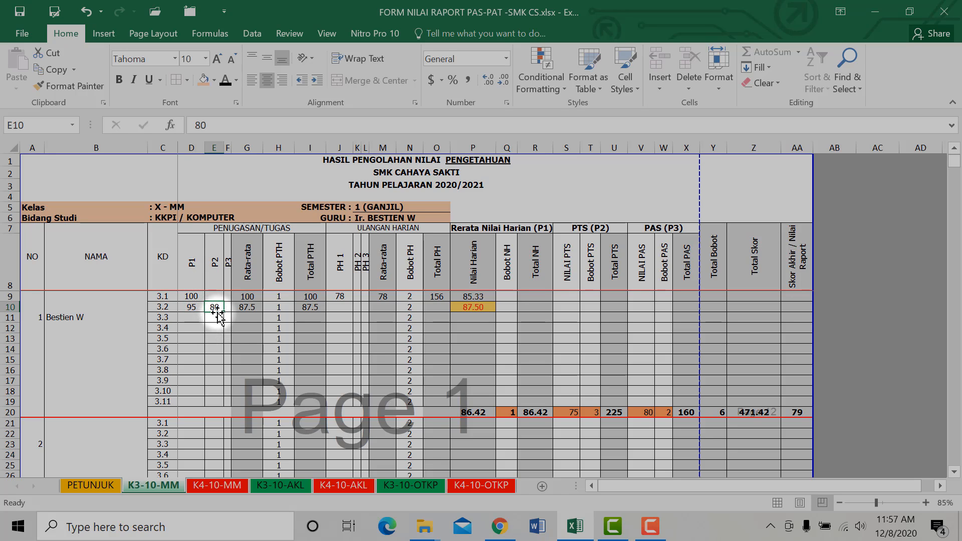
{"action": "left_click", "coordinate": [192, 308]}
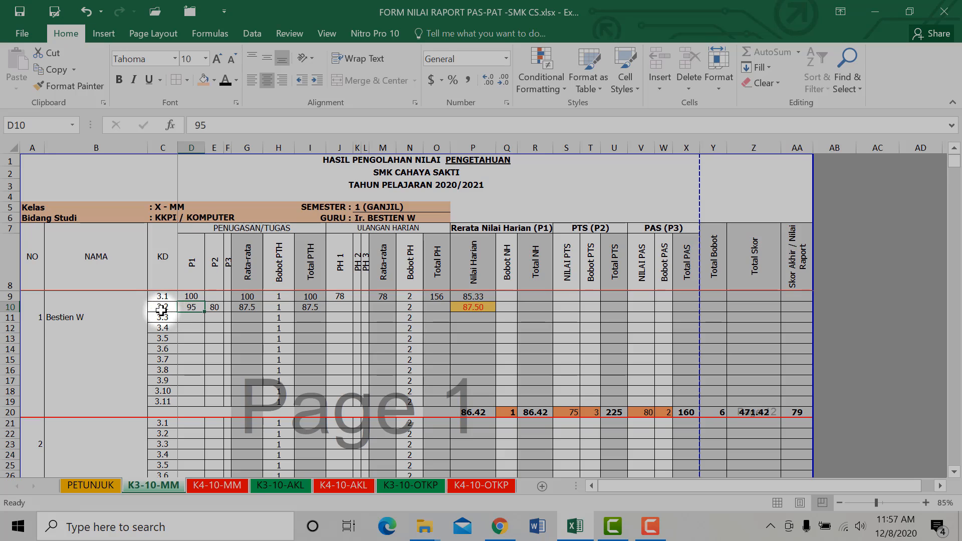
- Enter 80 as the first student's P1 assignment score for KD 3.3 in D11
{"action": "left_click", "coordinate": [193, 318]}
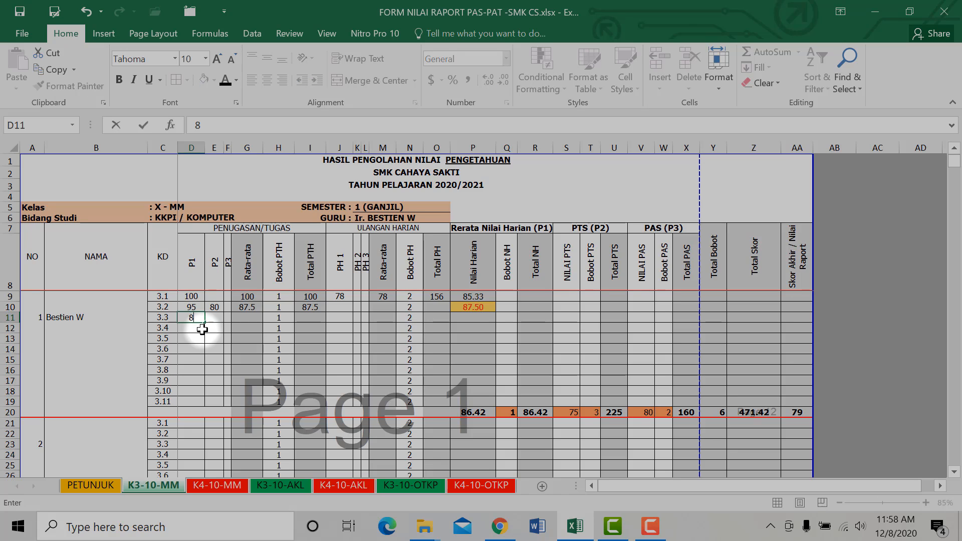
{"action": "type", "text": "80"}
{"action": "key", "text": "Tab"}
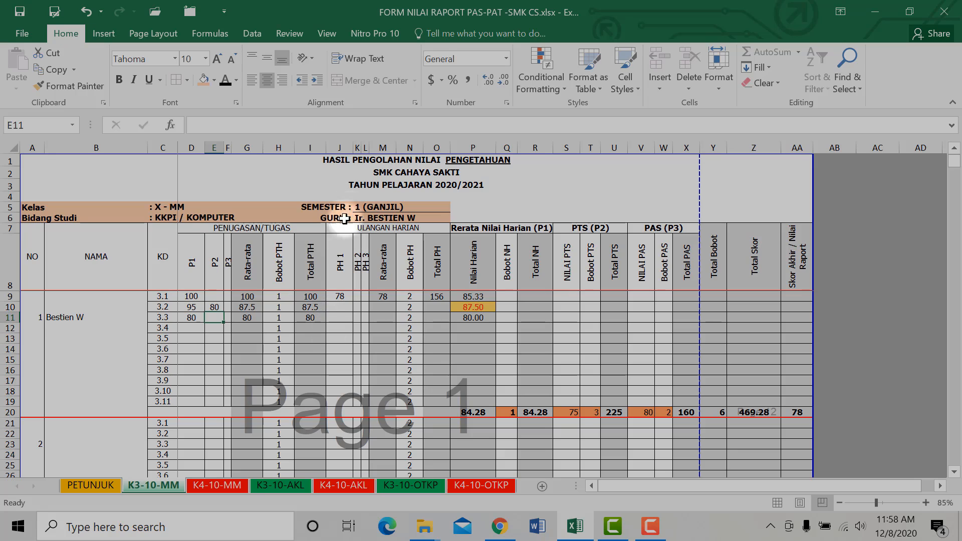
- Enter 76 as the first student's PH 1 daily test score for KD 3.3 in J11
{"action": "left_click", "coordinate": [343, 319]}
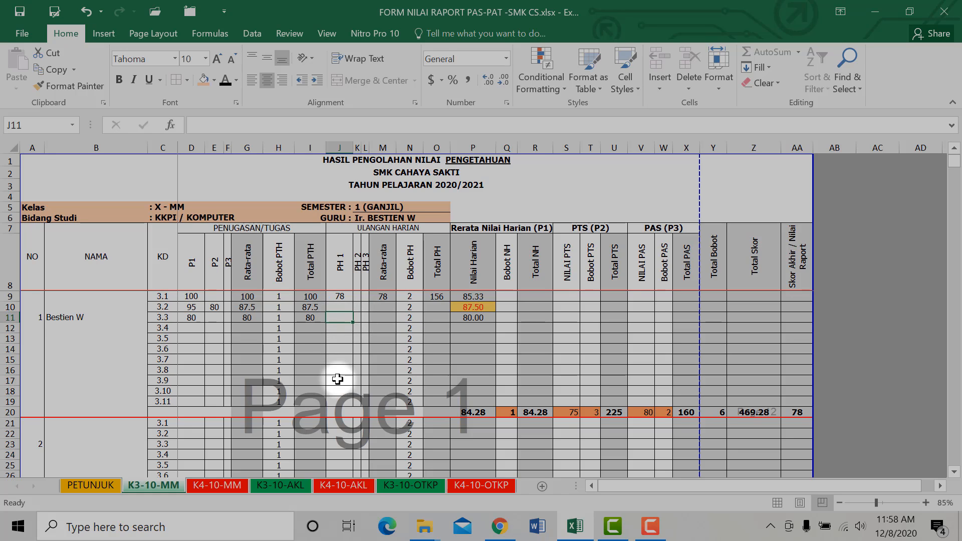
{"action": "type", "text": "7"}
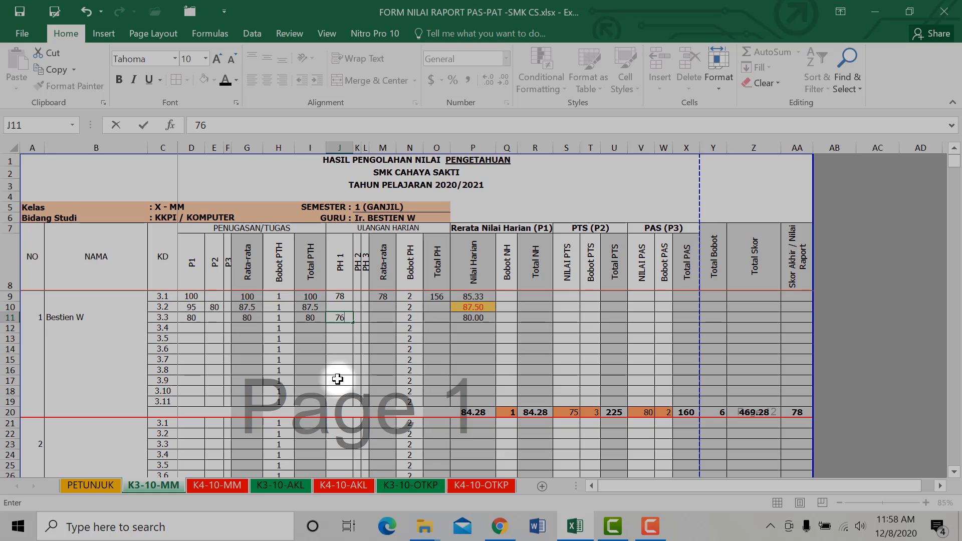
{"action": "type", "text": "6"}
{"action": "key", "text": "Return"}
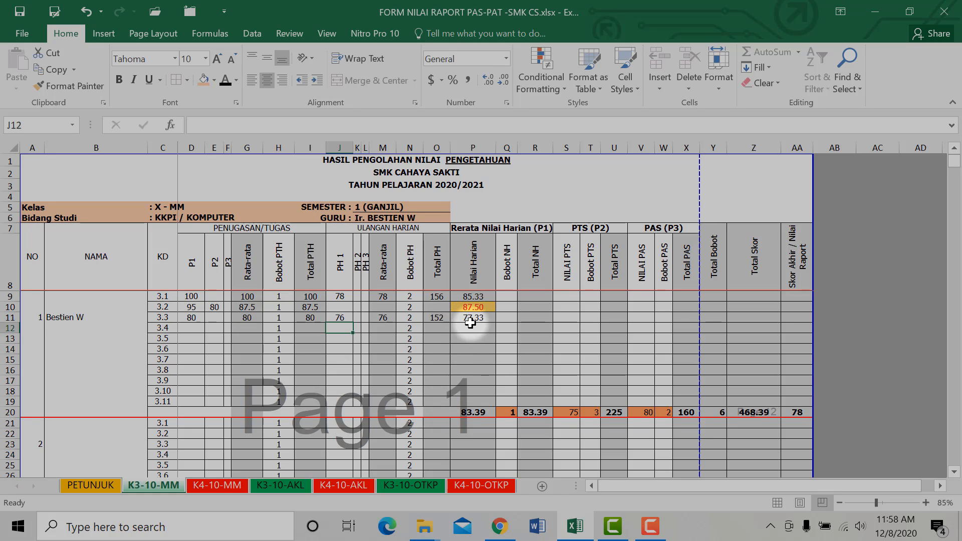
- Replace the first student's PH 1 score for KD 3.3 in J11 with 100
{"action": "left_click", "coordinate": [337, 317]}
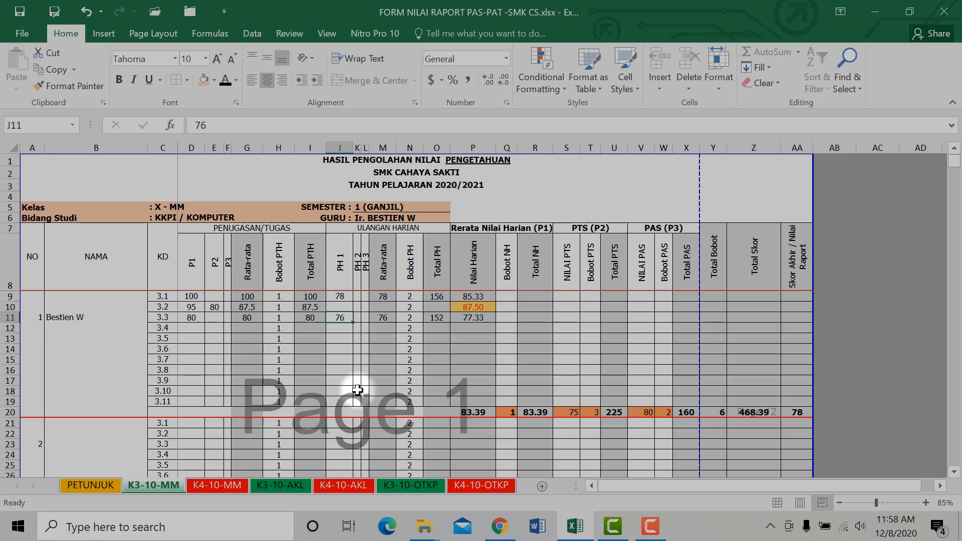
{"action": "type", "text": "100"}
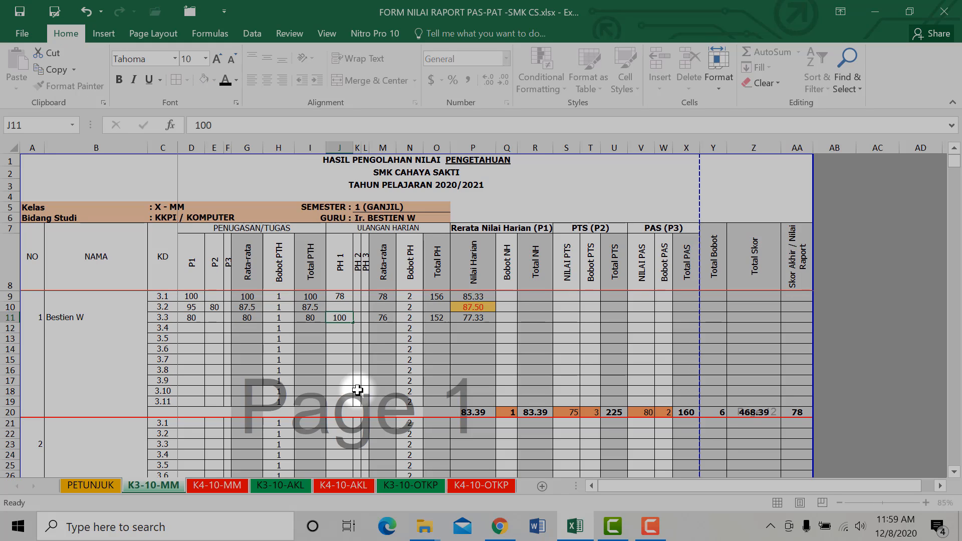
{"action": "key", "text": "Return"}
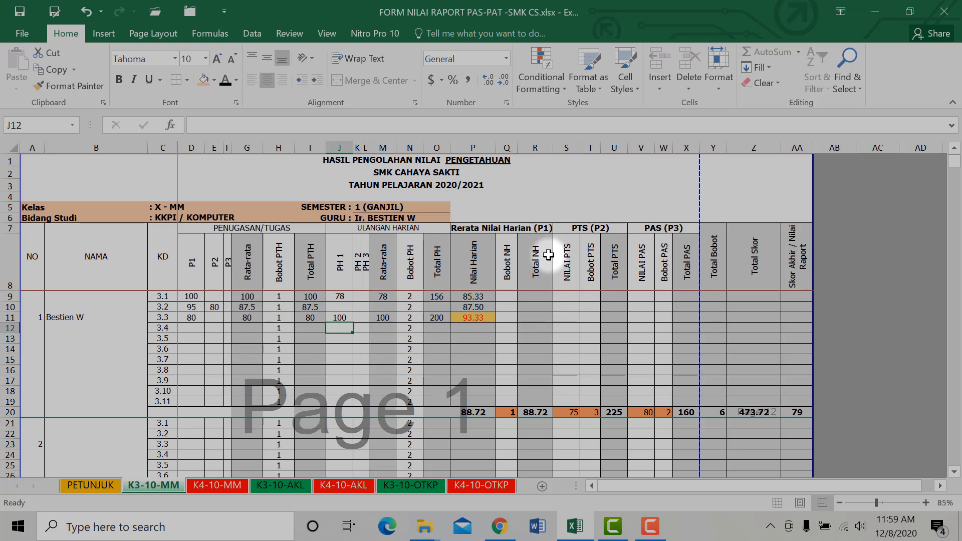
- Set the first student's Bobot PTS weight in T20 to 2 and compare the weights with the guidelines on the PETUNJUK sheet
{"action": "left_click", "coordinate": [505, 412]}
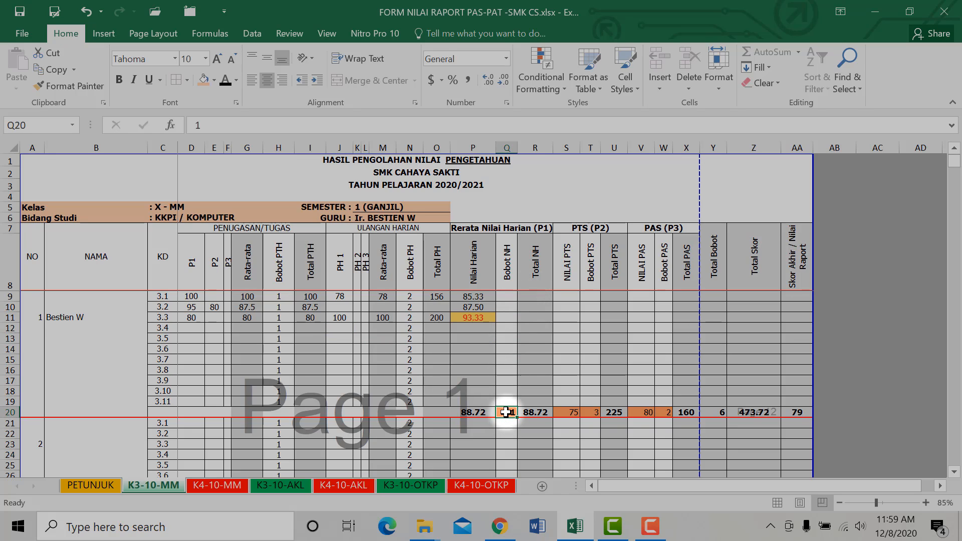
{"action": "left_click", "coordinate": [590, 413]}
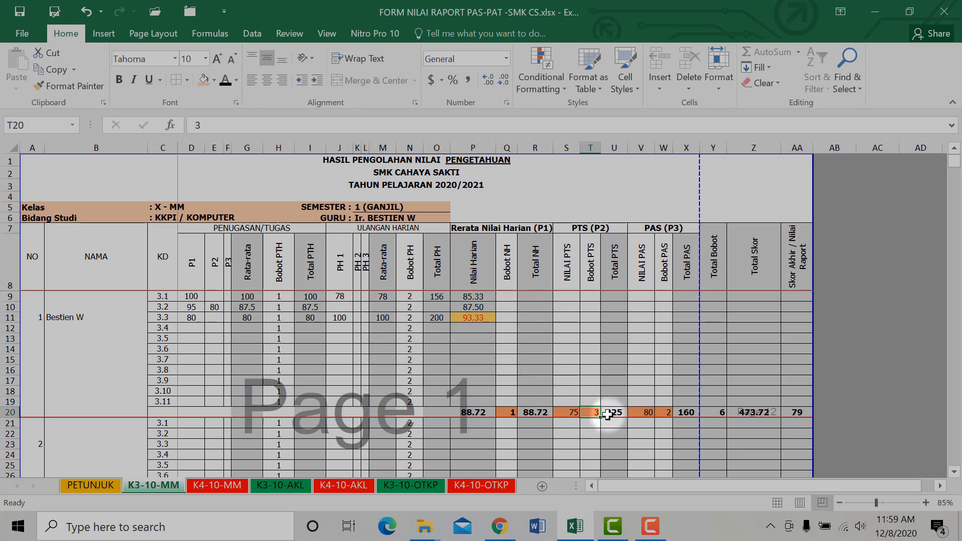
{"action": "left_click", "coordinate": [663, 412]}
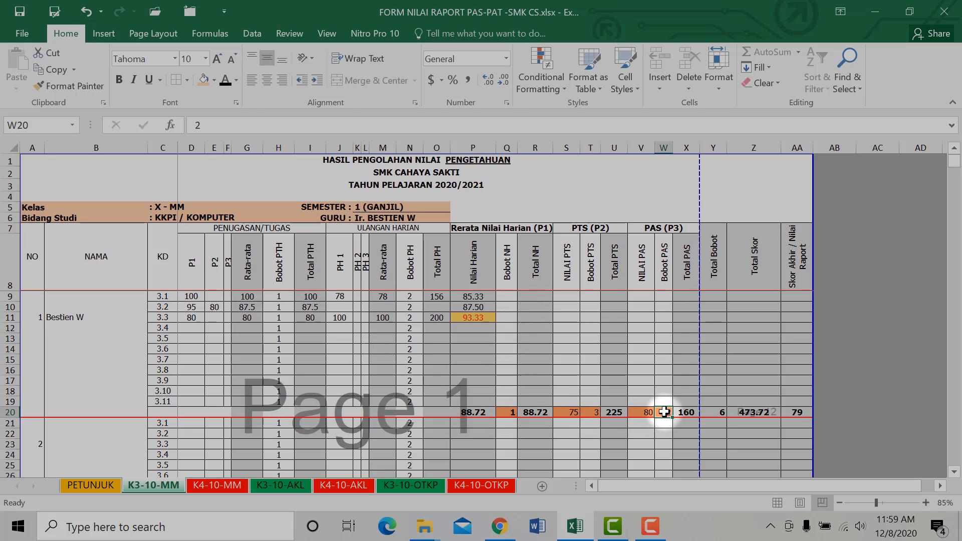
{"action": "left_click", "coordinate": [593, 411]}
{"action": "type", "text": "2"}
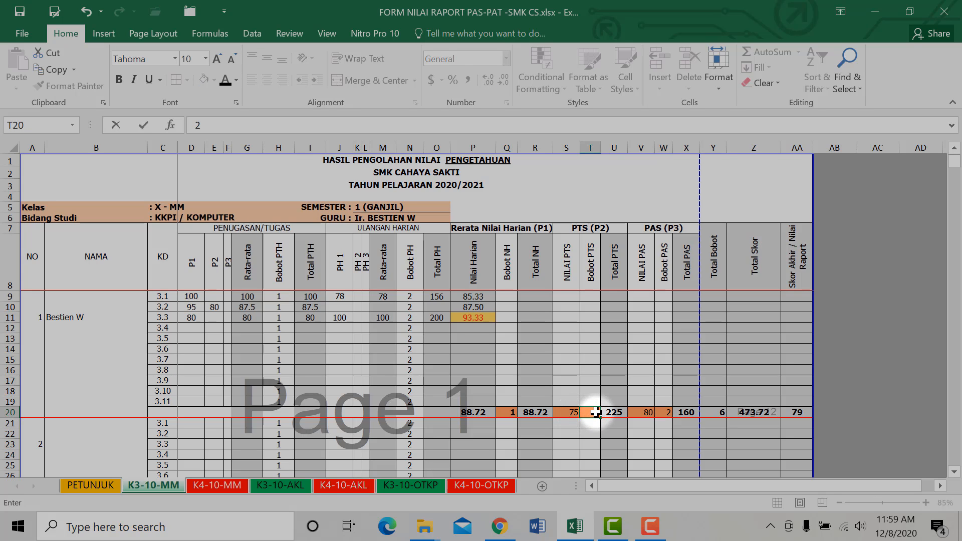
{"action": "key", "text": "Return"}
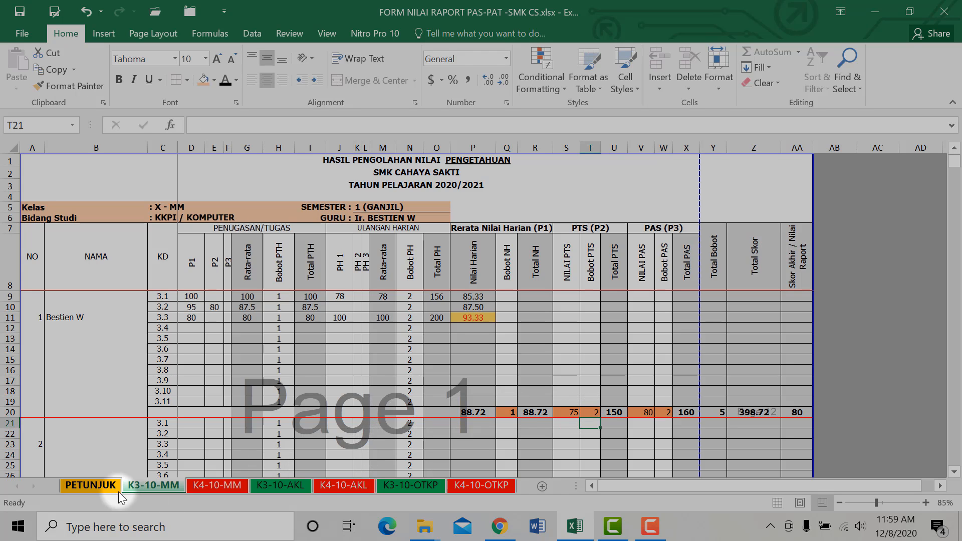
{"action": "left_click", "coordinate": [120, 492]}
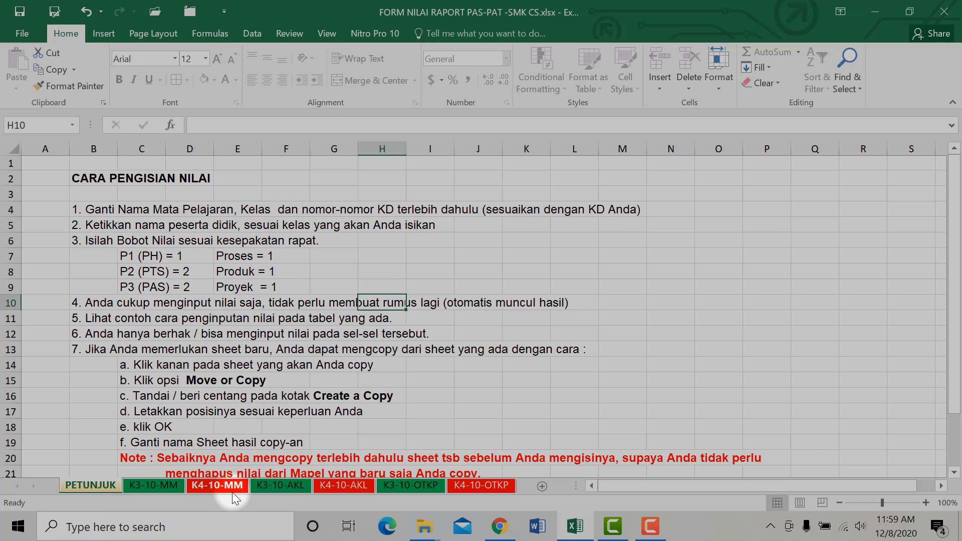
{"action": "left_click", "coordinate": [174, 487]}
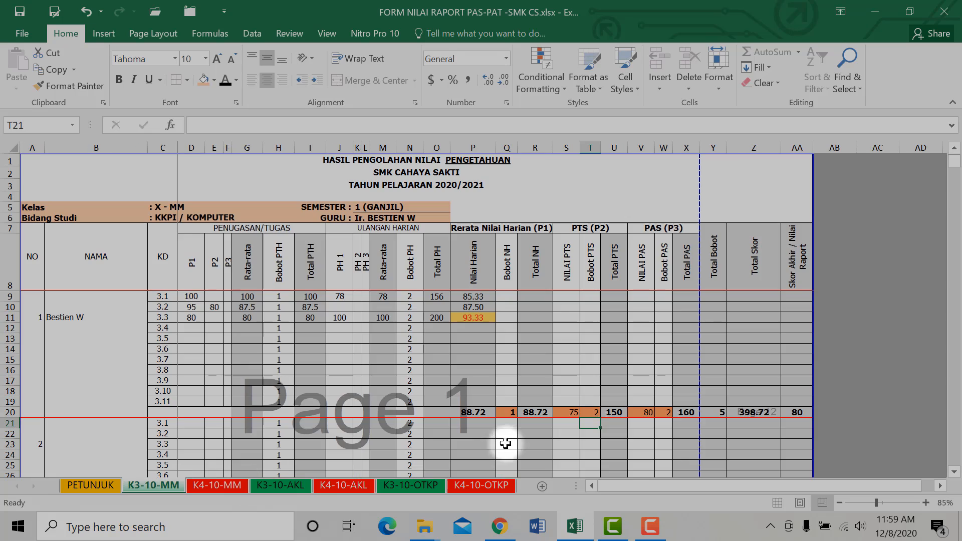
- Set the first student's NILAI PTS midterm score in S20 to 85
{"action": "left_click", "coordinate": [506, 413]}
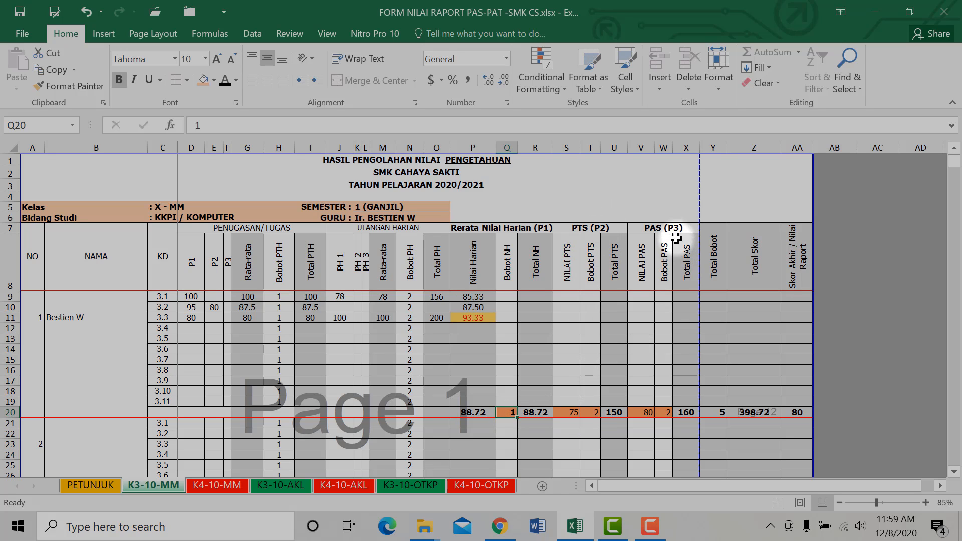
{"action": "left_click", "coordinate": [565, 413]}
{"action": "scroll", "coordinate": [565, 424], "scroll_direction": "down", "scroll_amount": 1}
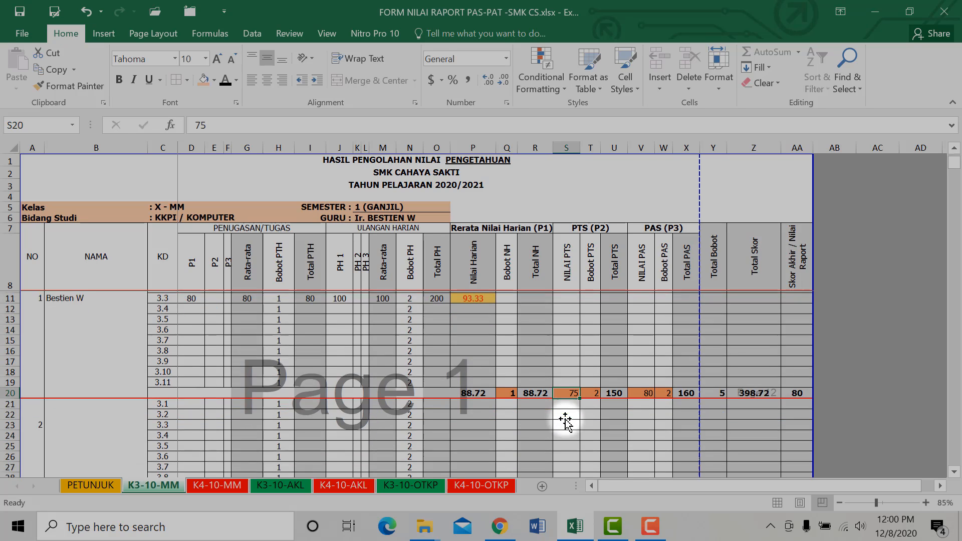
{"action": "scroll", "coordinate": [563, 400], "scroll_direction": "up", "scroll_amount": 1}
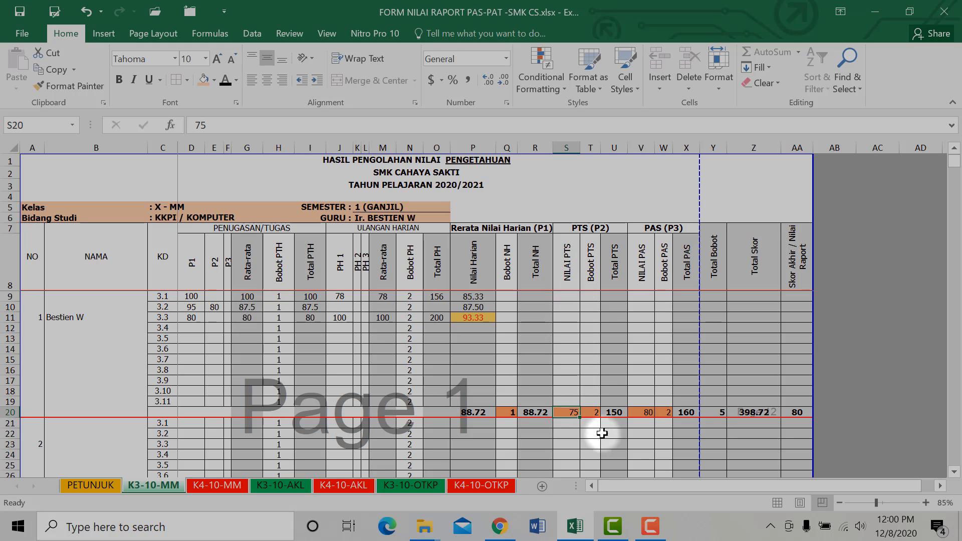
{"action": "type", "text": "85"}
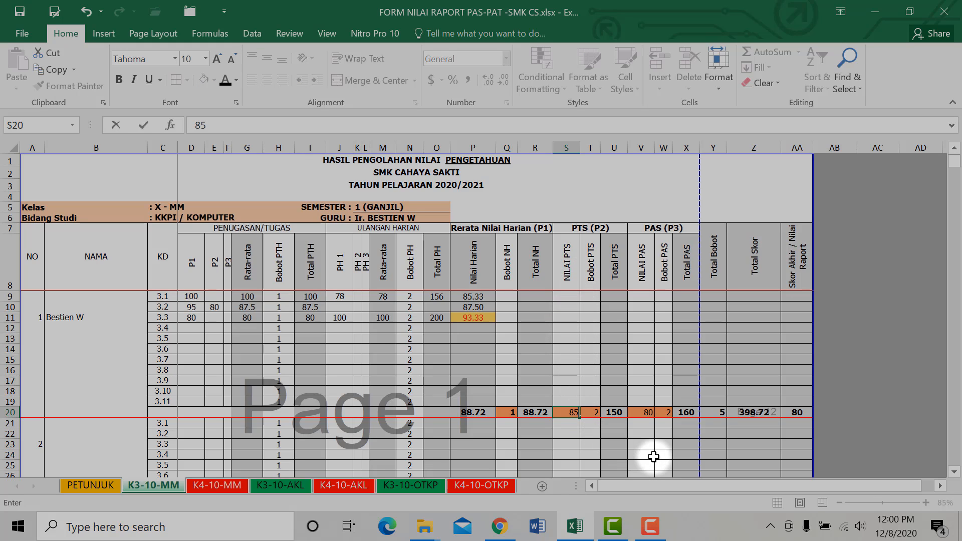
{"action": "key", "text": "Return"}
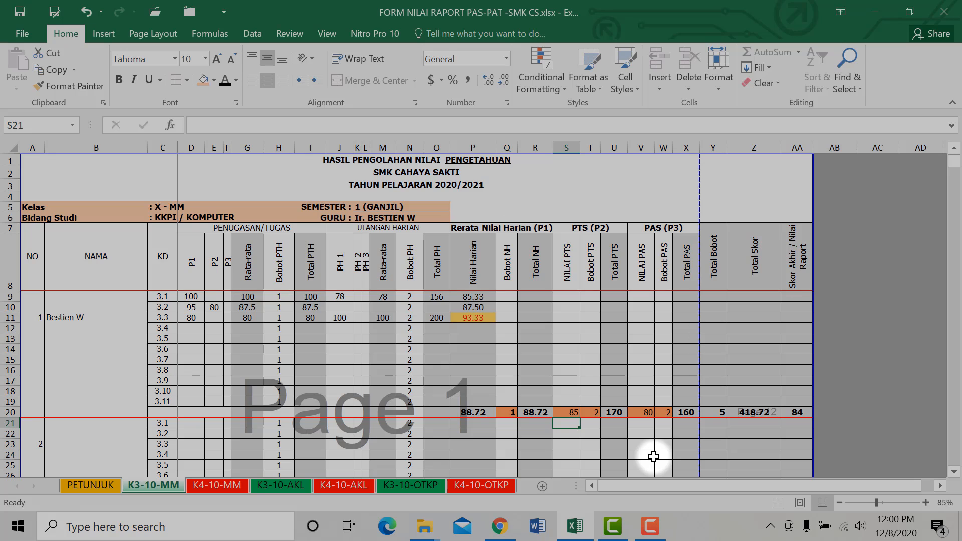
- Set the first student's NILAI PAS final-exam score in V20 to 75
{"action": "left_click", "coordinate": [644, 412]}
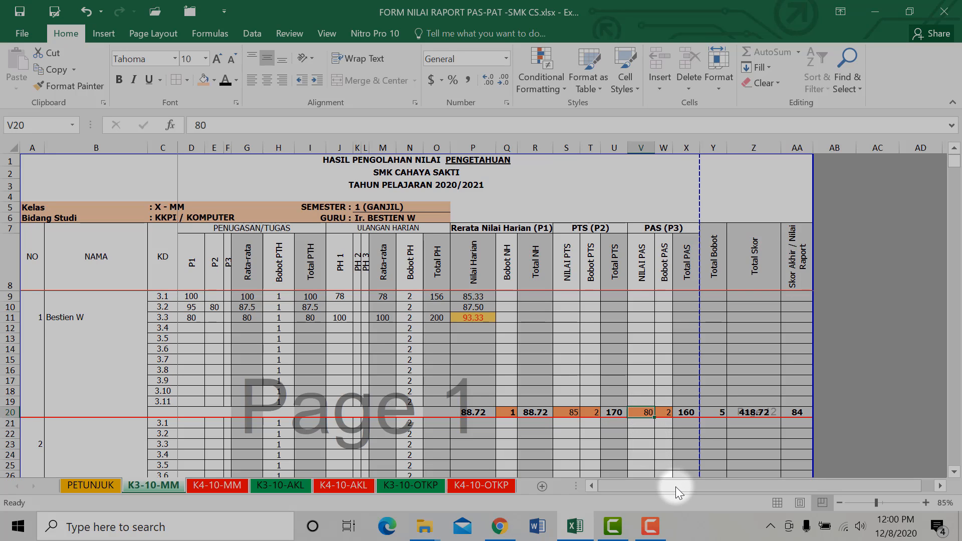
{"action": "type", "text": "75"}
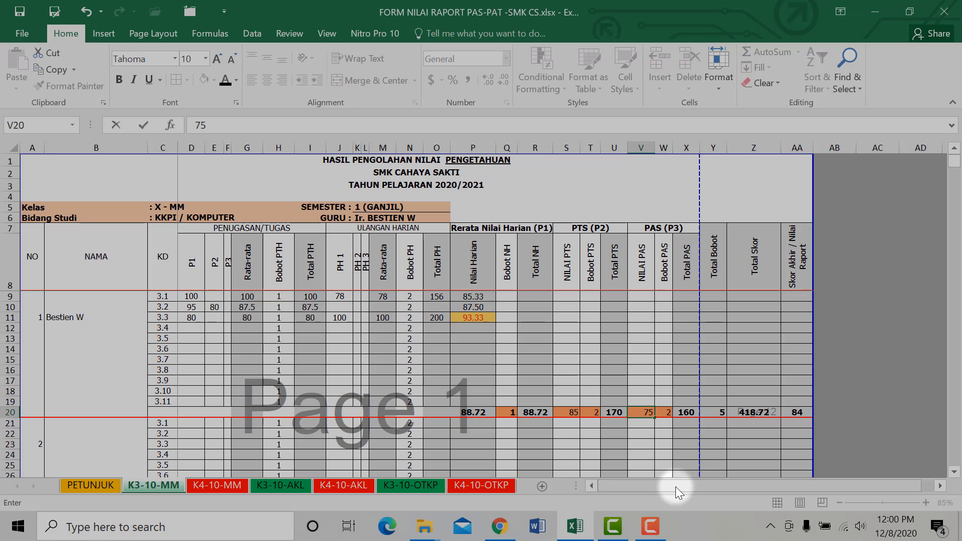
{"action": "key", "text": "Return"}
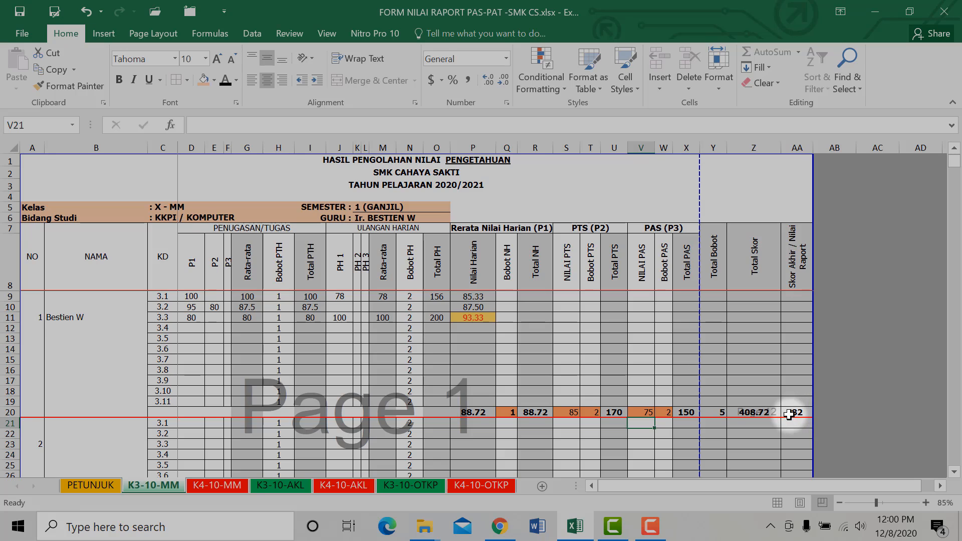
- Check the Total Bobot formula in Y20, try a Bobot PTS weight of 3 in T20, and restore it to 2
{"action": "left_click", "coordinate": [721, 411]}
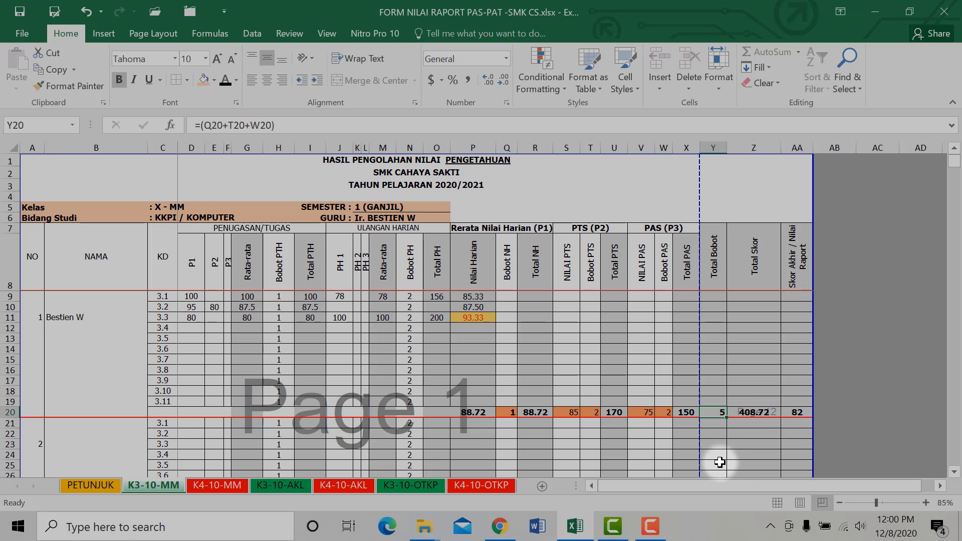
{"action": "left_click", "coordinate": [594, 412]}
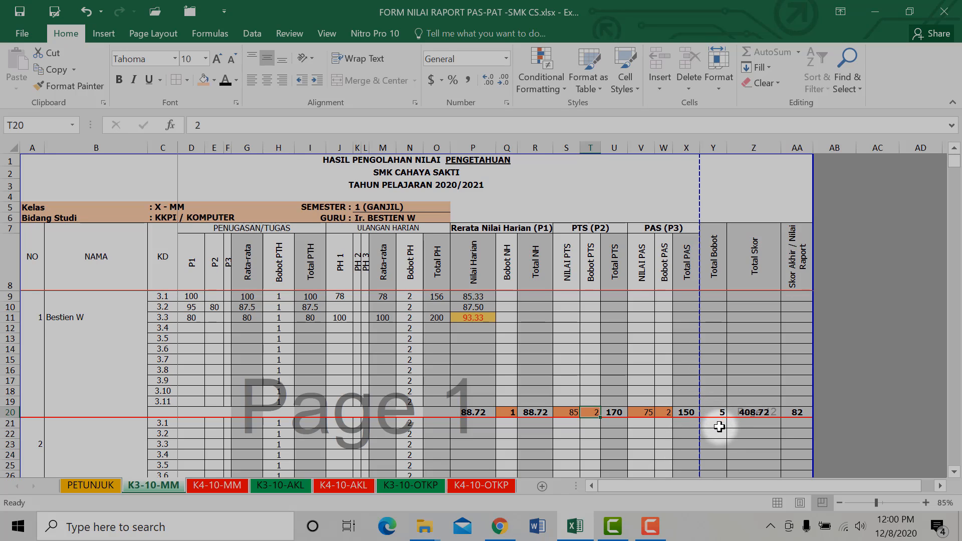
{"action": "key", "text": "BackSpace"}
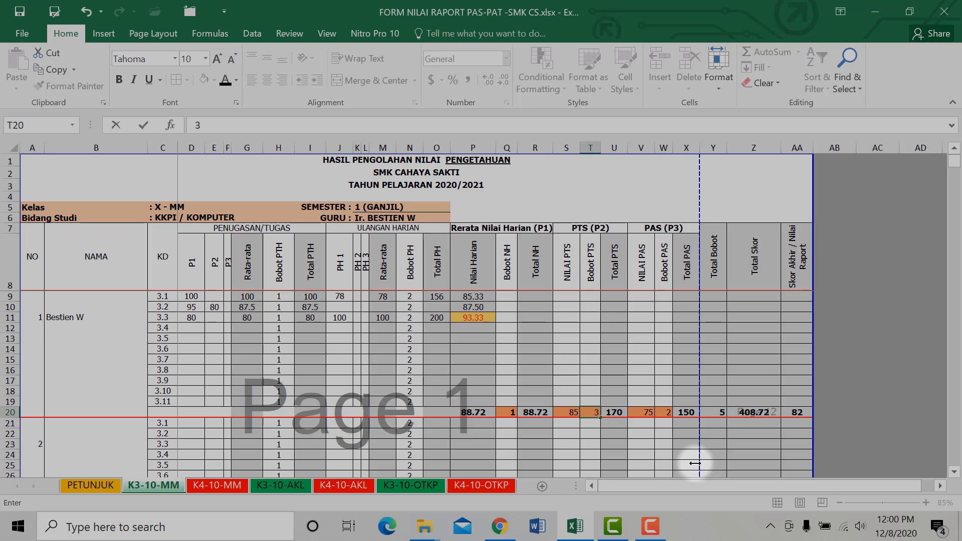
{"action": "type", "text": "3"}
{"action": "key", "text": "Return"}
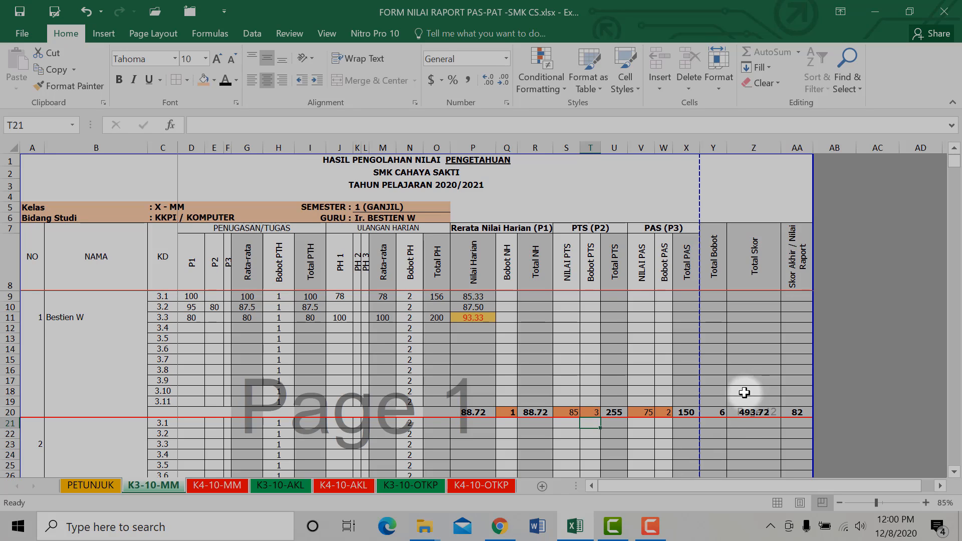
{"action": "left_click", "coordinate": [587, 408]}
{"action": "type", "text": "2"}
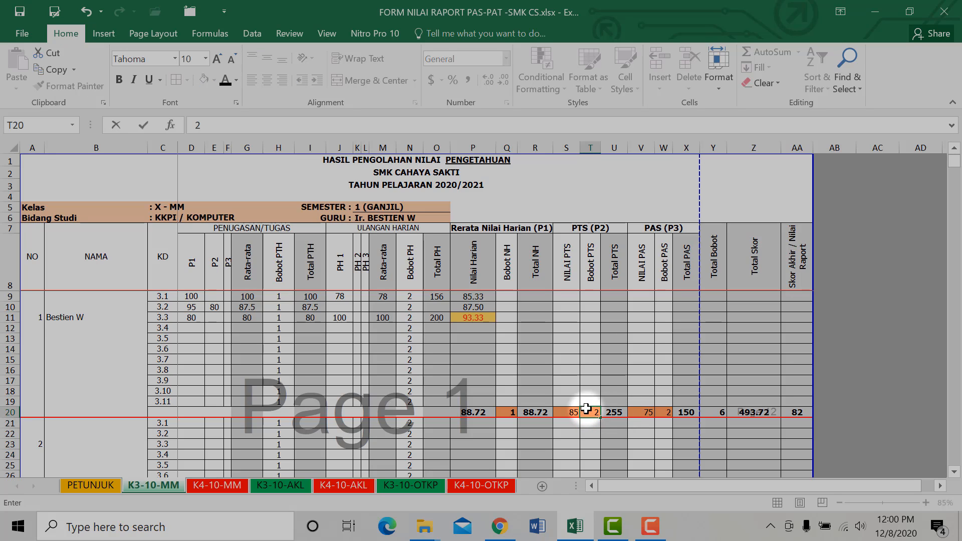
{"action": "key", "text": "Return"}
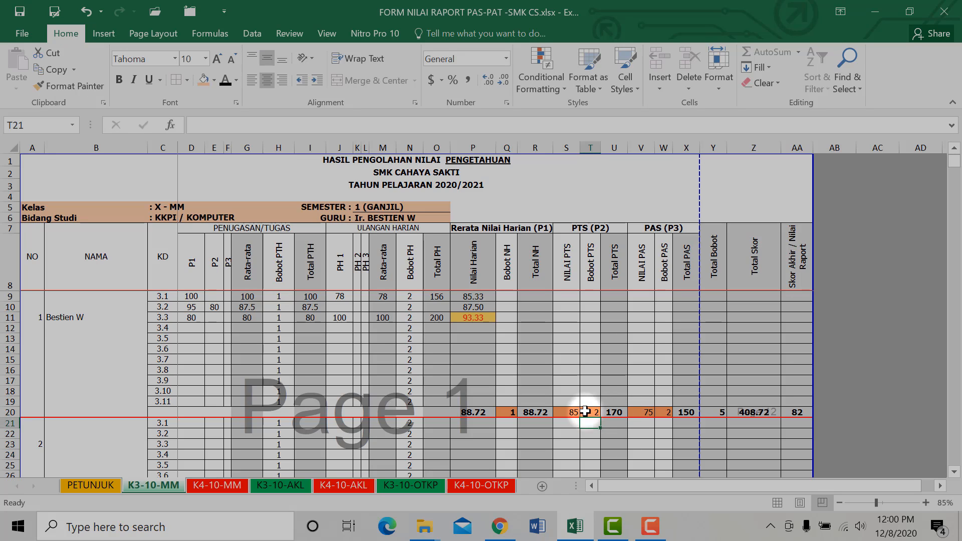
- Examine the first student's final report score in AA20 and the second student's name, PTS and PAS score and weight cells through row 32
{"action": "left_click", "coordinate": [804, 411]}
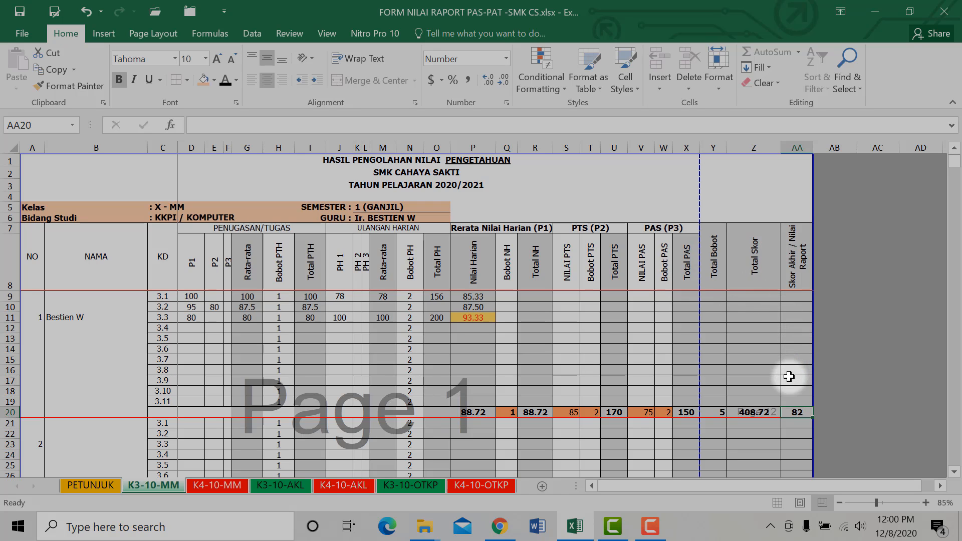
{"action": "scroll", "coordinate": [95, 395], "scroll_direction": "down", "scroll_amount": 1}
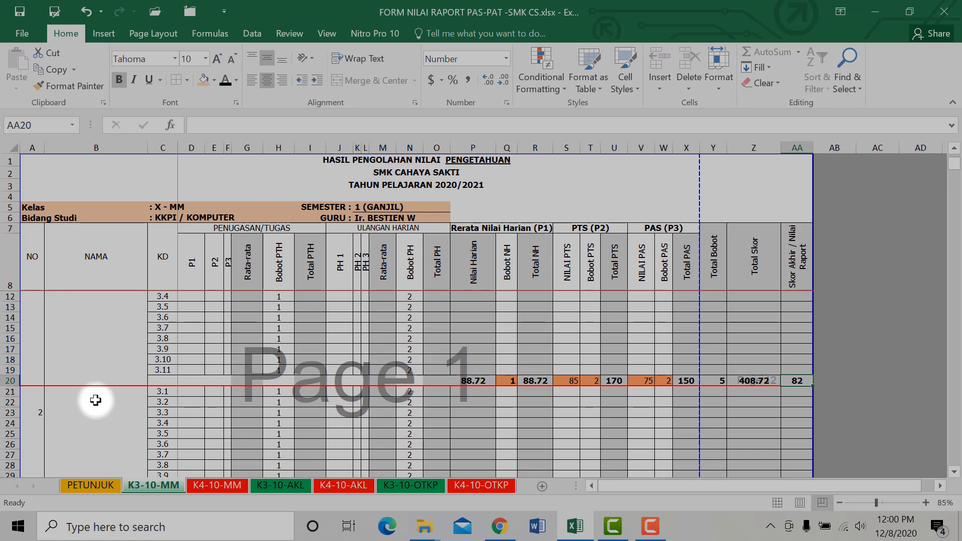
{"action": "left_click", "coordinate": [74, 409]}
{"action": "scroll", "coordinate": [100, 416], "scroll_direction": "down", "scroll_amount": 2}
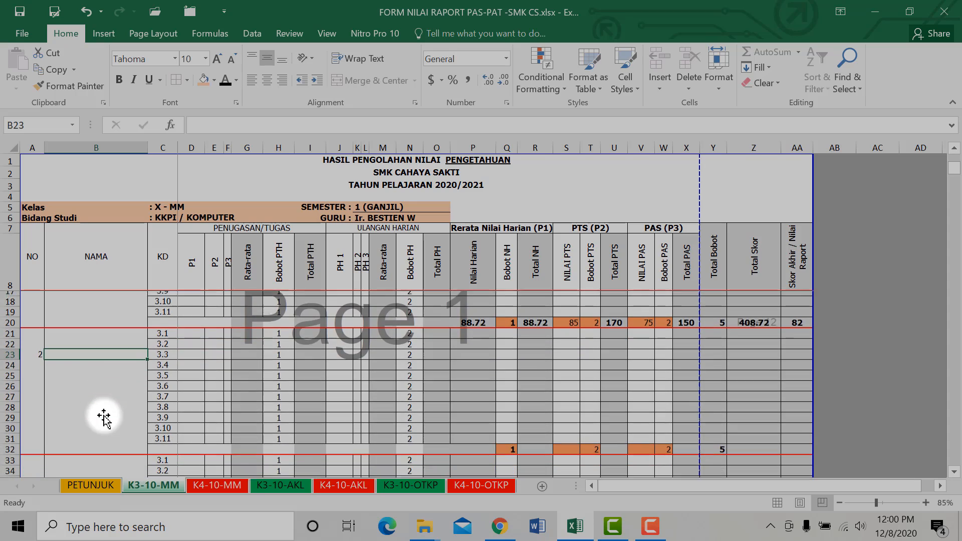
{"action": "left_click", "coordinate": [507, 453]}
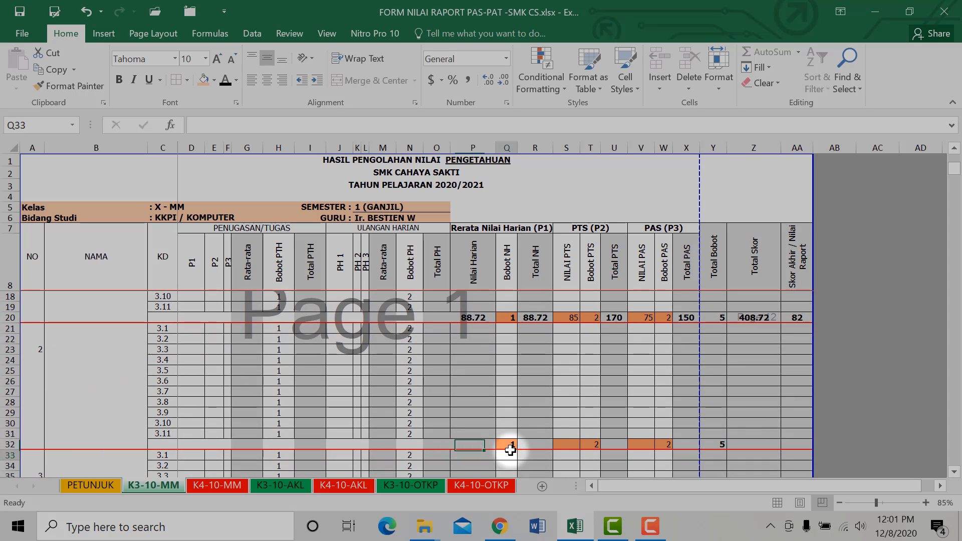
{"action": "left_click", "coordinate": [571, 442]}
{"action": "left_click", "coordinate": [595, 442]}
{"action": "left_click", "coordinate": [633, 441]}
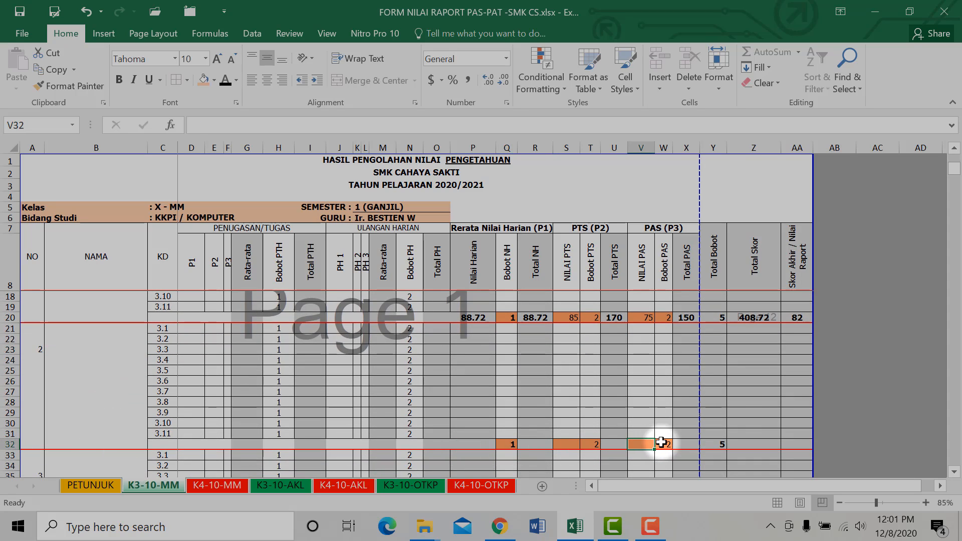
{"action": "left_click", "coordinate": [661, 442]}
{"action": "left_click", "coordinate": [571, 443]}
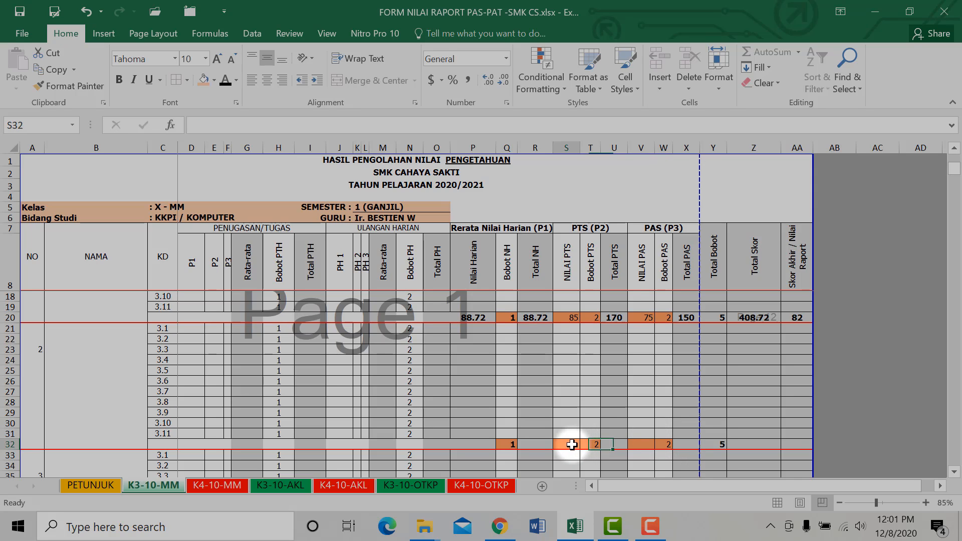
{"action": "left_click", "coordinate": [633, 445]}
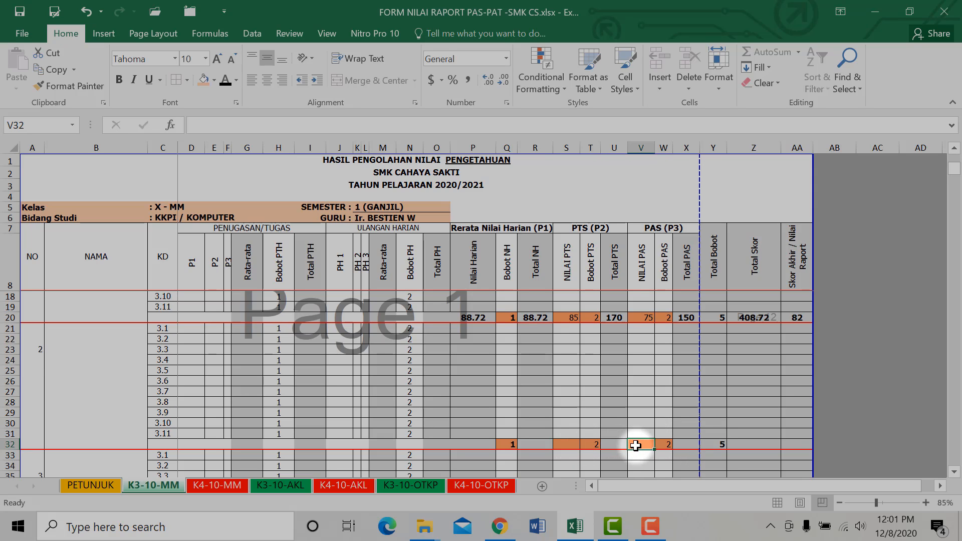
{"action": "scroll", "coordinate": [635, 444], "scroll_direction": "up", "scroll_amount": 3}
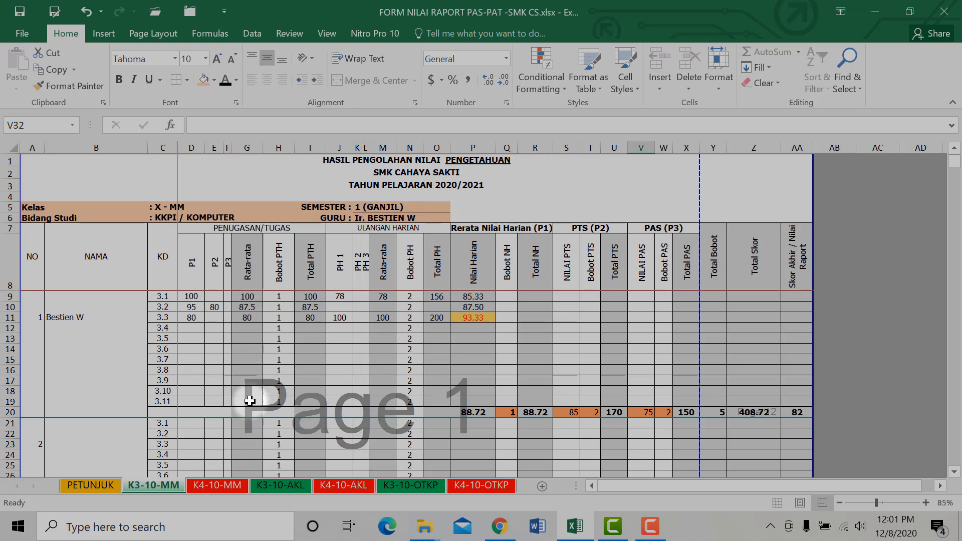
- Open the K4-10-MM skills sheet and review the first student's name cell and the PROYEK score cells for KD 4.1
{"action": "left_click", "coordinate": [226, 487]}
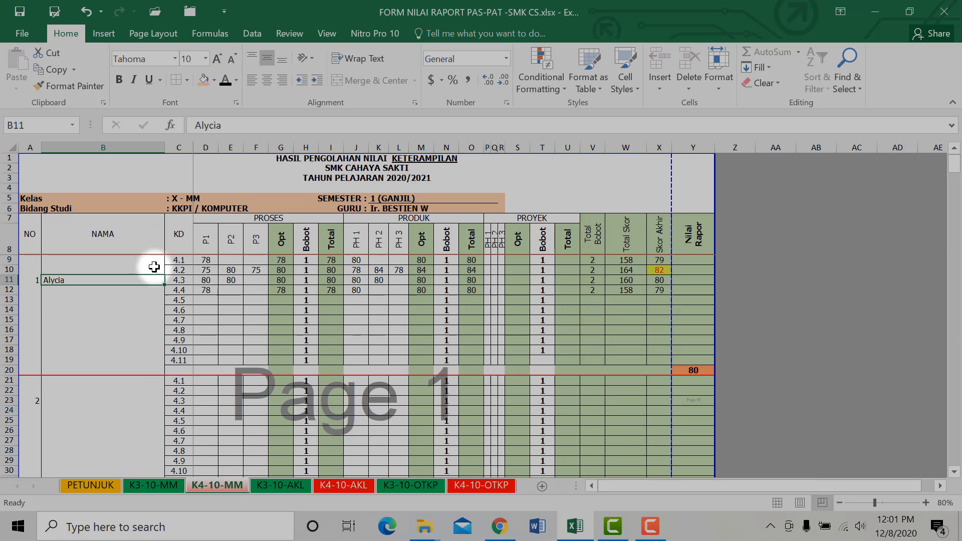
{"action": "left_click", "coordinate": [103, 300]}
{"action": "left_click", "coordinate": [96, 281]}
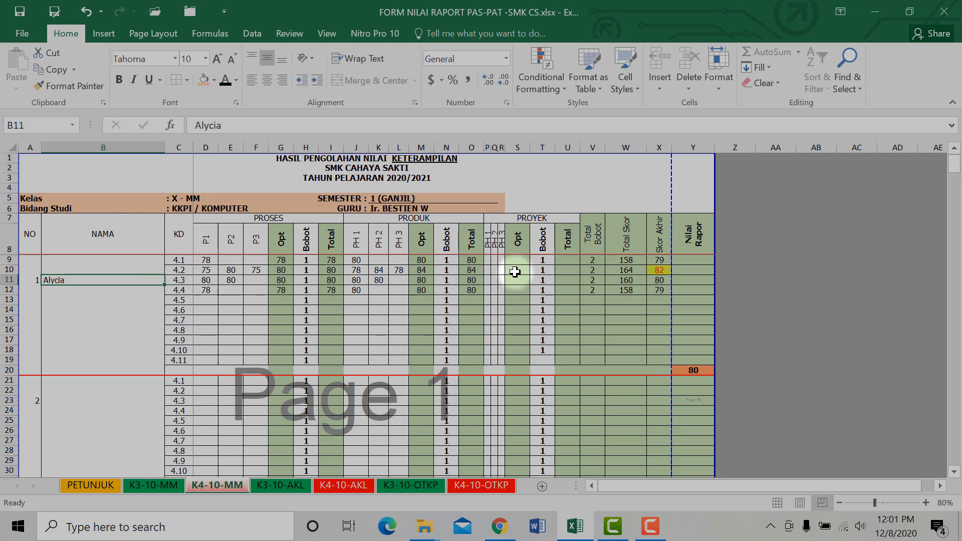
{"action": "left_click", "coordinate": [489, 261]}
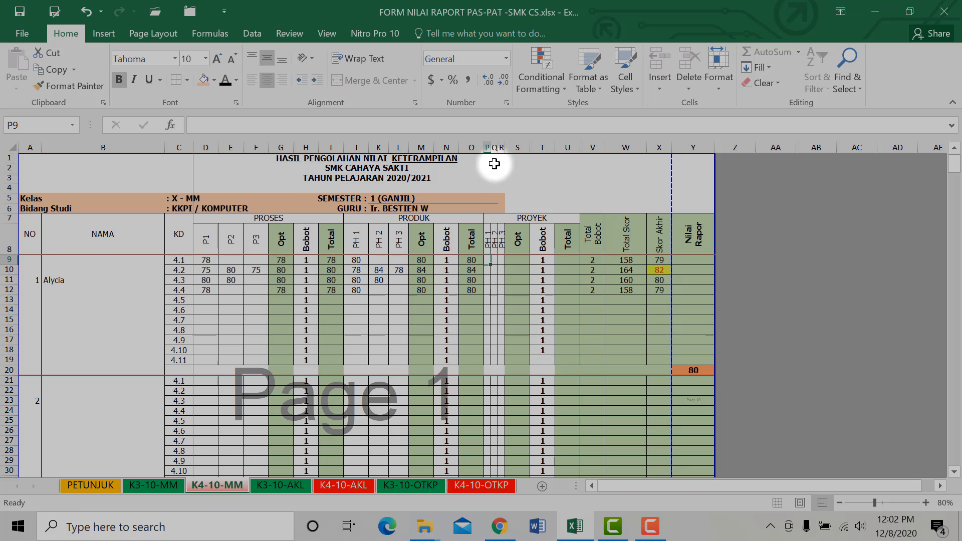
- Compare the Rata-rata formulas in G9:G11 of K3-10-MM with the Opt formulas in column G of K4-10-MM
{"action": "left_click", "coordinate": [155, 485]}
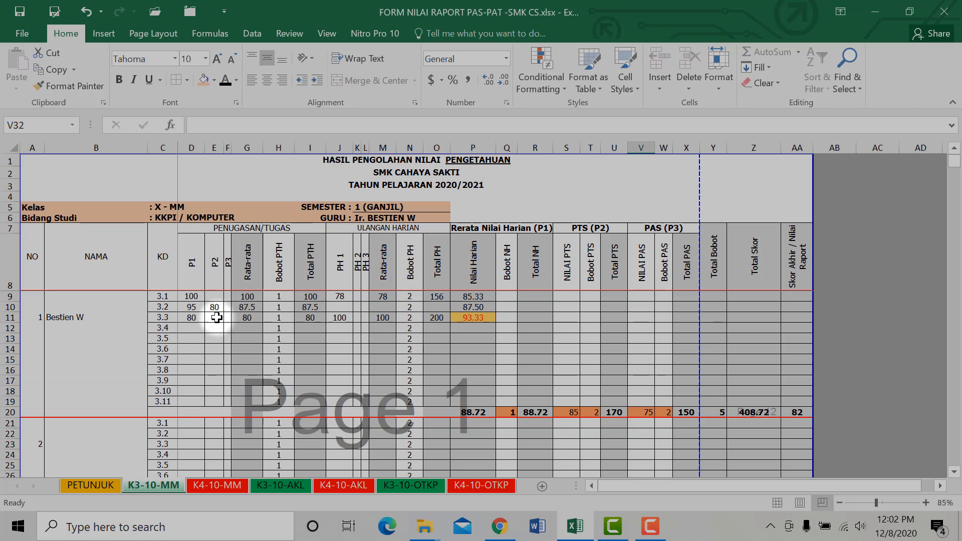
{"action": "left_click_drag", "start_coordinate": [247, 298], "coordinate": [249, 319]}
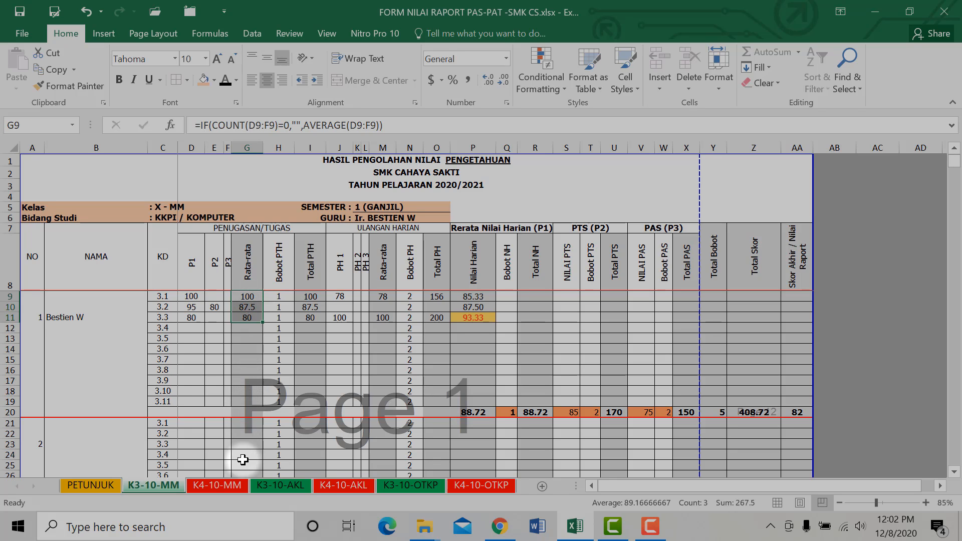
{"action": "left_click", "coordinate": [236, 485]}
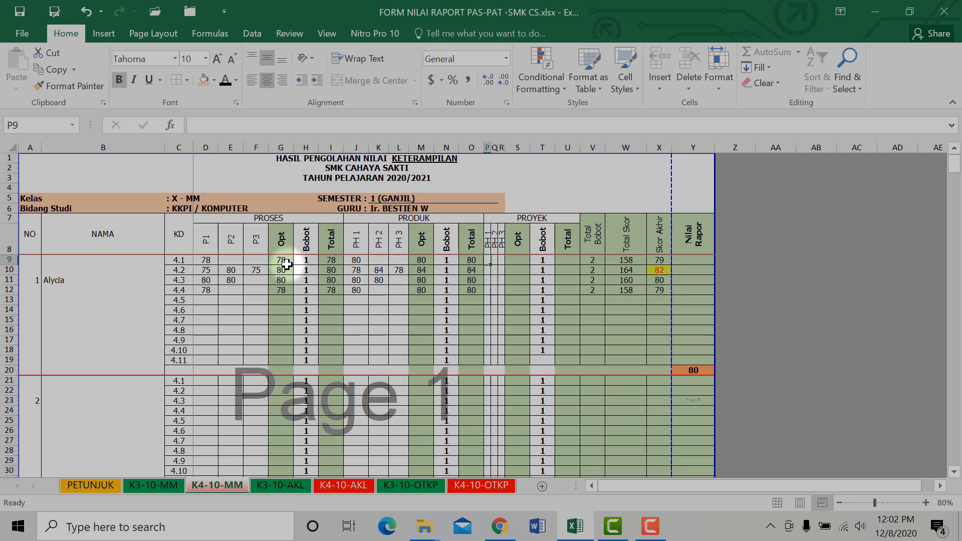
{"action": "left_click_drag", "start_coordinate": [282, 261], "coordinate": [281, 281]}
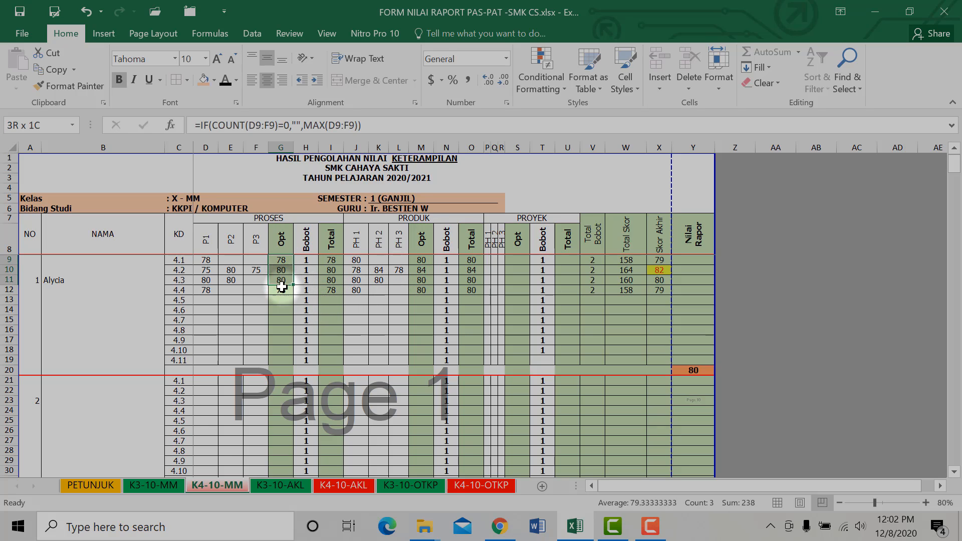
{"action": "left_click", "coordinate": [282, 310]}
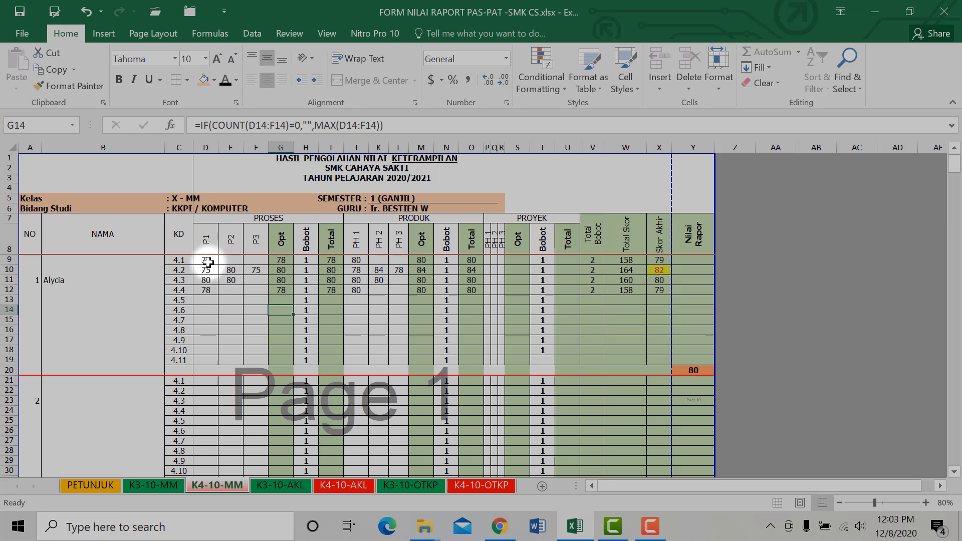
- Examine the first student's P1 to P3 process scores for KD 4.2 in D10:F10 and the Opt formula in G10
{"action": "left_click", "coordinate": [208, 272]}
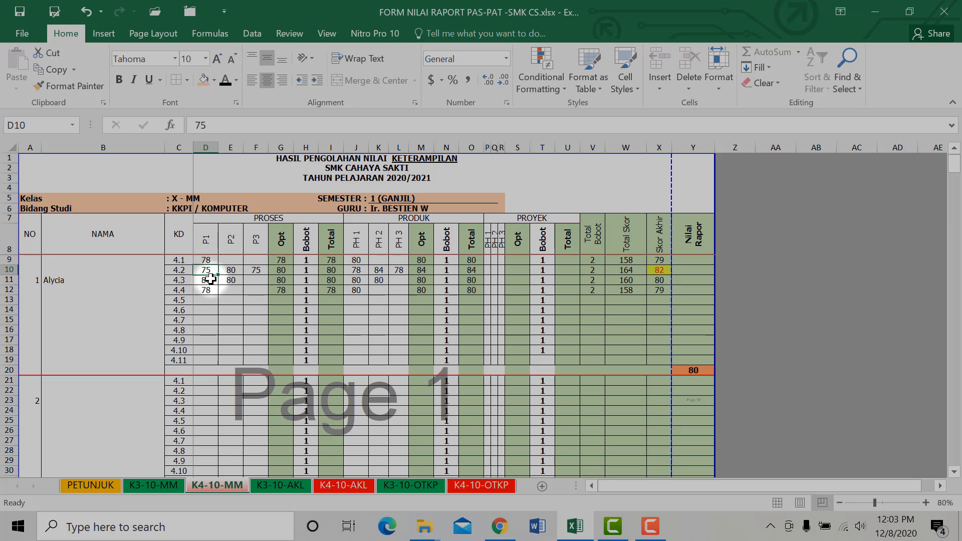
{"action": "left_click", "coordinate": [231, 271]}
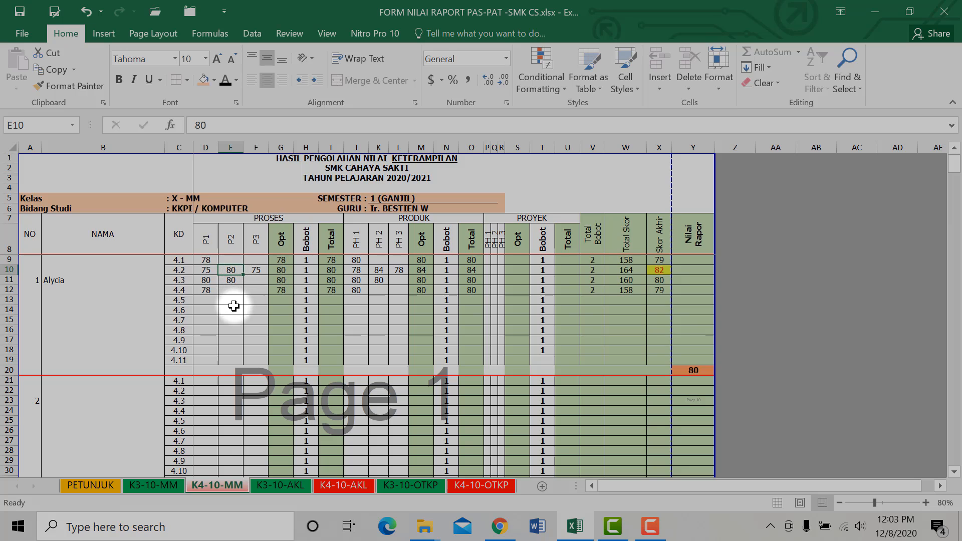
{"action": "left_click", "coordinate": [257, 276]}
{"action": "left_click", "coordinate": [257, 271]}
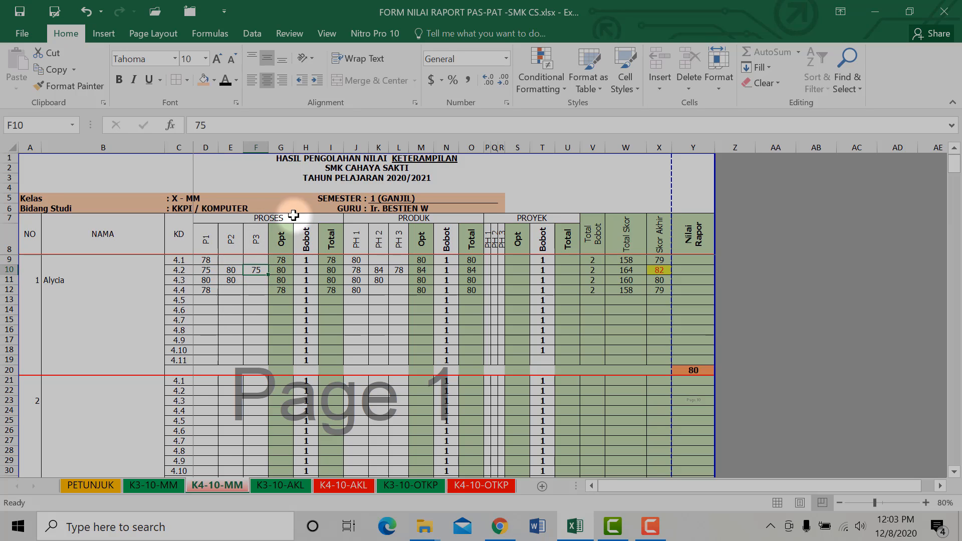
{"action": "left_click", "coordinate": [281, 271]}
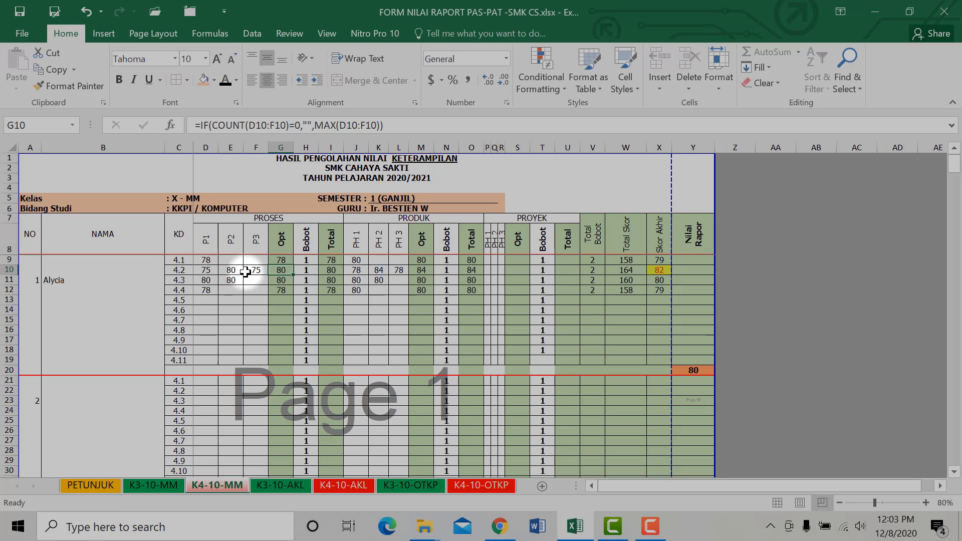
{"action": "left_click", "coordinate": [207, 272]}
{"action": "left_click_drag", "start_coordinate": [207, 272], "coordinate": [253, 271]}
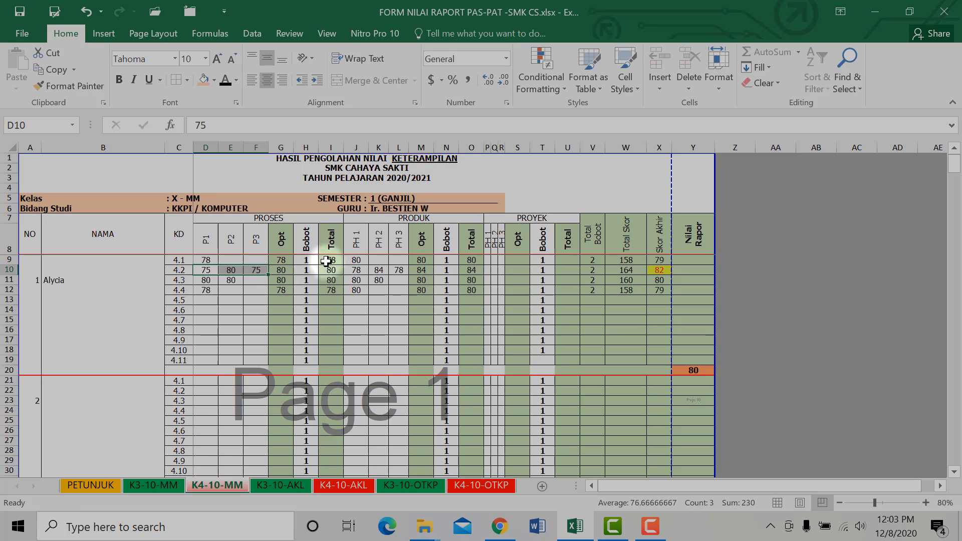
- Examine the KD 4.2 product scores in J10:L10, the process and product Total and Bobot columns, the process Opt column, and Total Bobot
{"action": "left_click", "coordinate": [356, 272]}
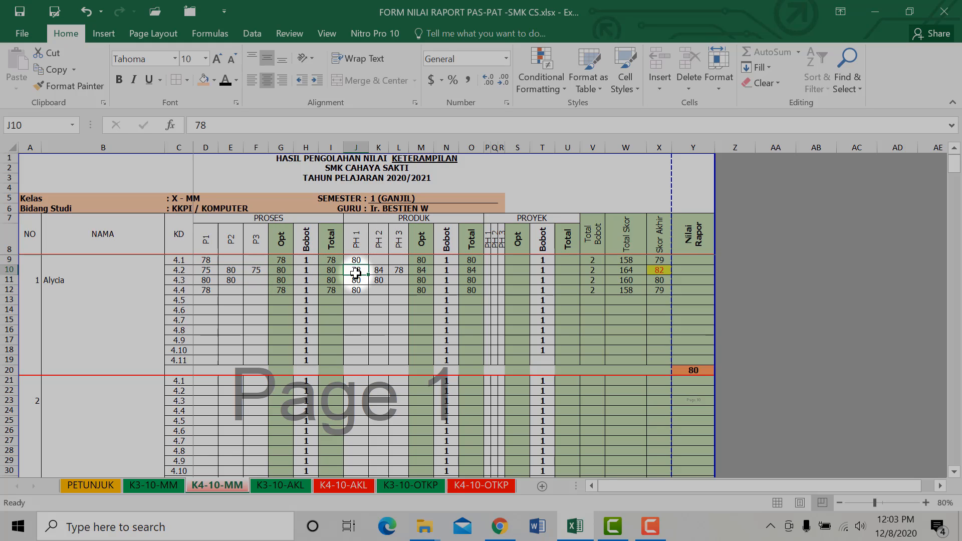
{"action": "left_click_drag", "start_coordinate": [355, 272], "coordinate": [406, 271]}
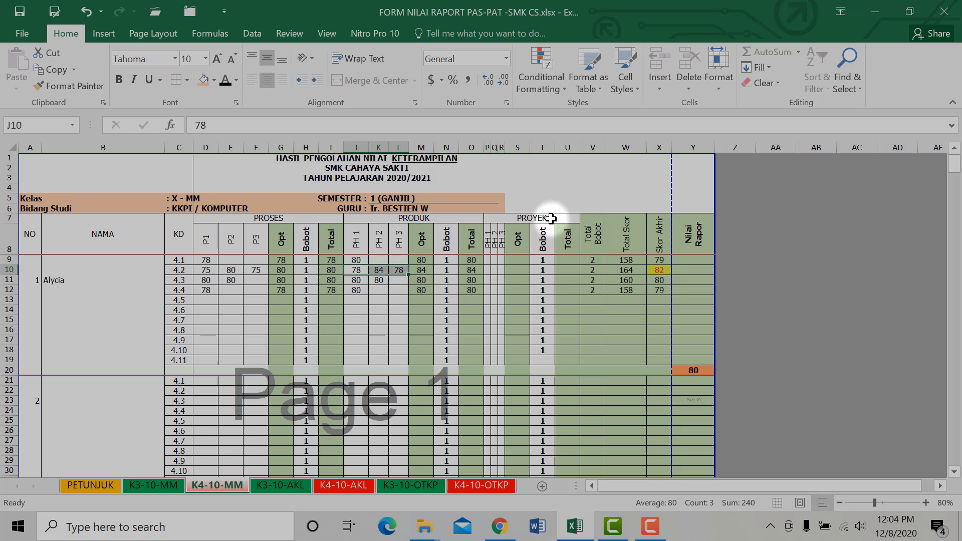
{"action": "left_click_drag", "start_coordinate": [329, 260], "coordinate": [325, 303]}
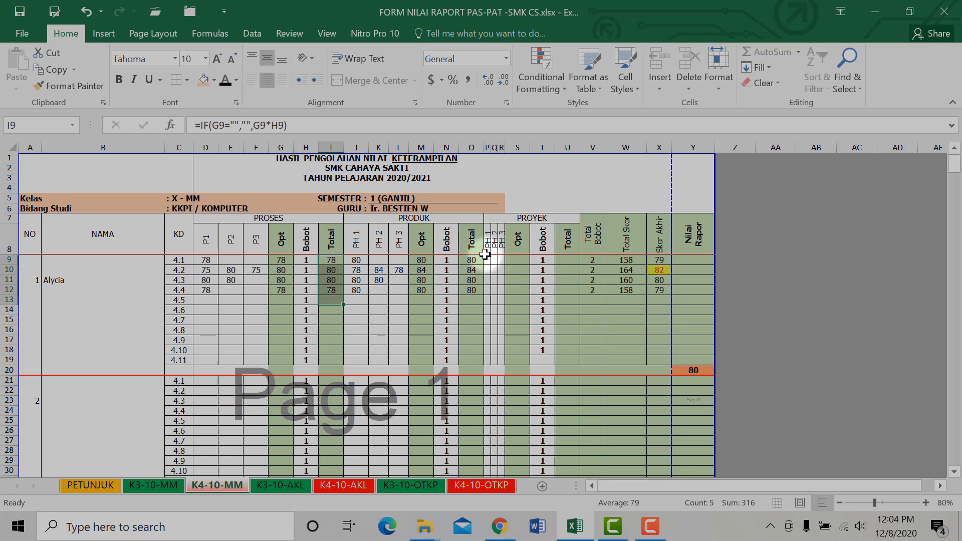
{"action": "left_click_drag", "start_coordinate": [473, 259], "coordinate": [468, 321]}
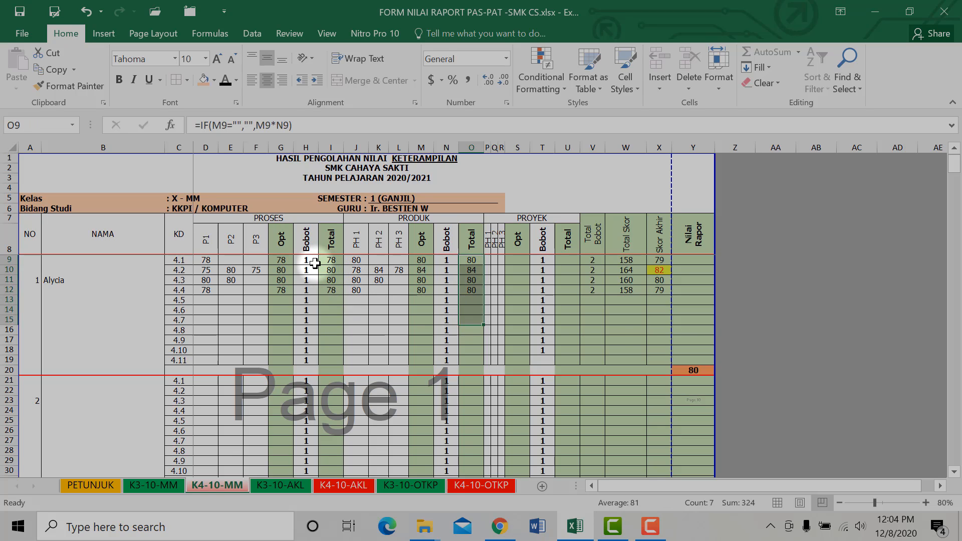
{"action": "left_click_drag", "start_coordinate": [310, 262], "coordinate": [314, 328]}
{"action": "left_click_drag", "start_coordinate": [446, 260], "coordinate": [443, 341]}
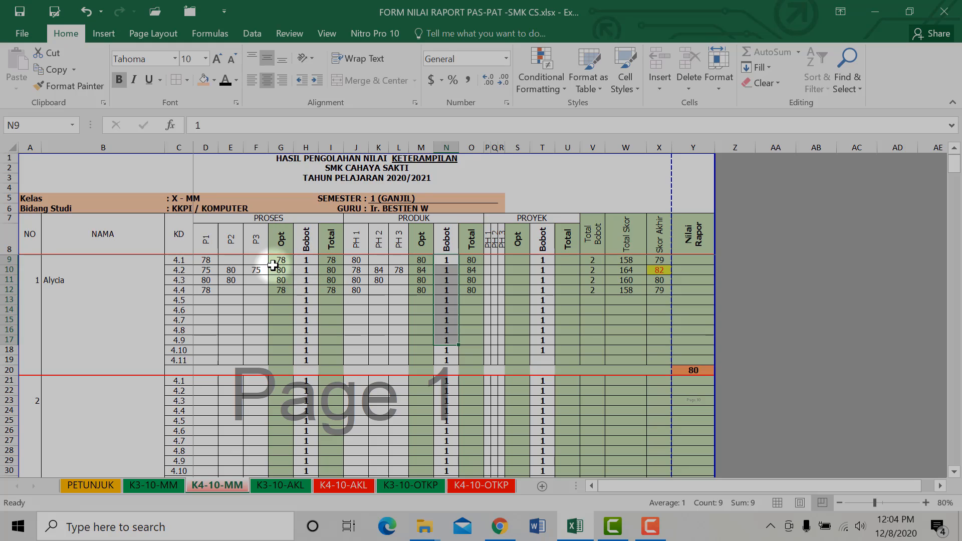
{"action": "left_click_drag", "start_coordinate": [279, 261], "coordinate": [280, 294]}
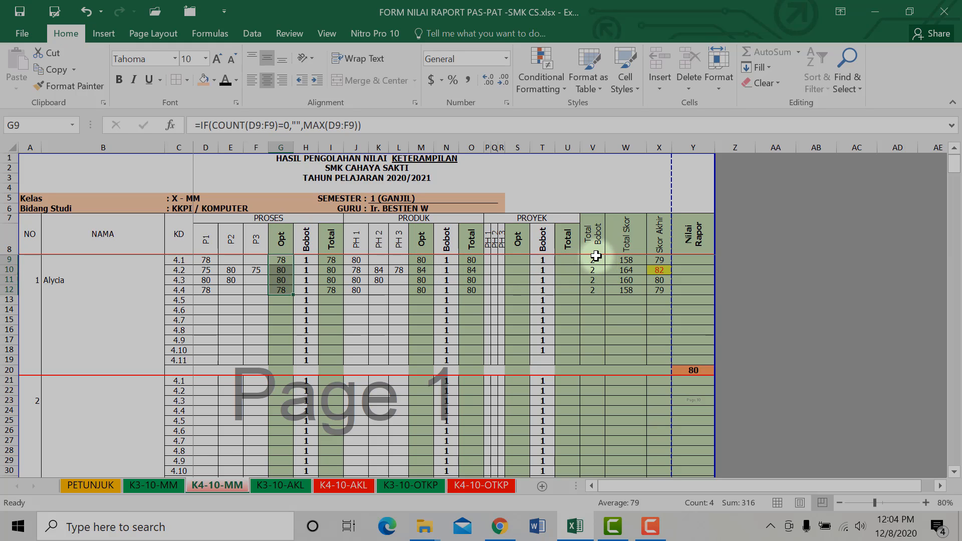
{"action": "left_click_drag", "start_coordinate": [593, 260], "coordinate": [592, 287]}
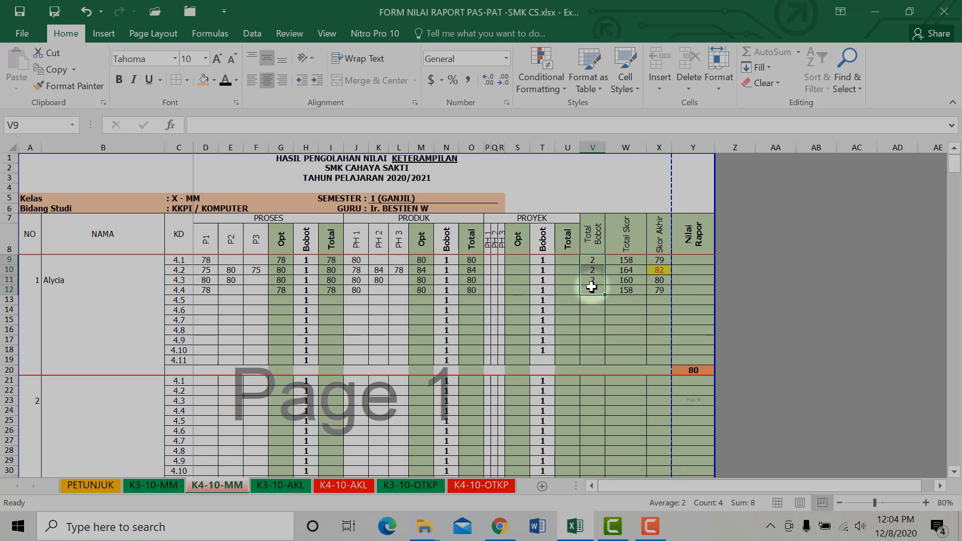
- Widen the PROYEK PH 1 column and enter 85 as the first student's KD 4.4 project score in P12
{"action": "left_click_drag", "start_coordinate": [491, 148], "coordinate": [505, 149]}
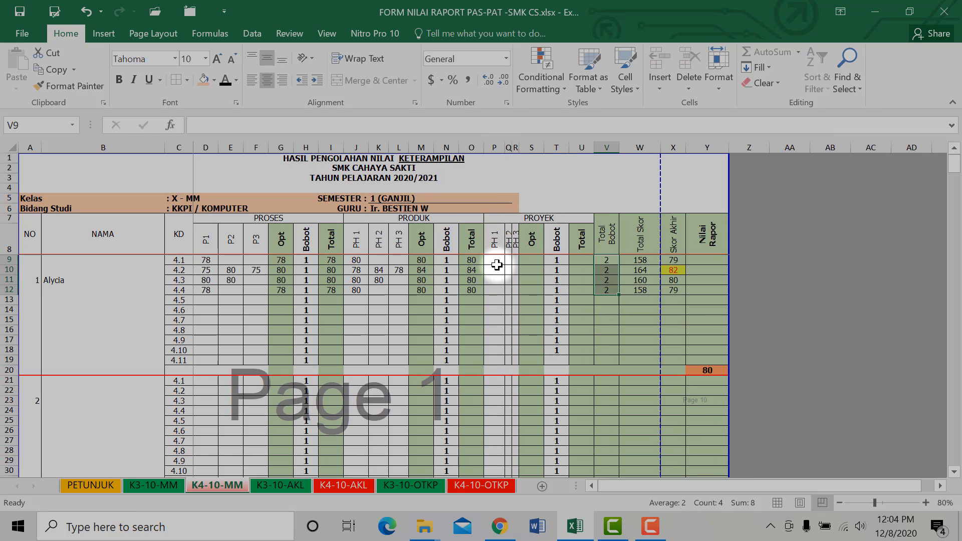
{"action": "left_click", "coordinate": [496, 261]}
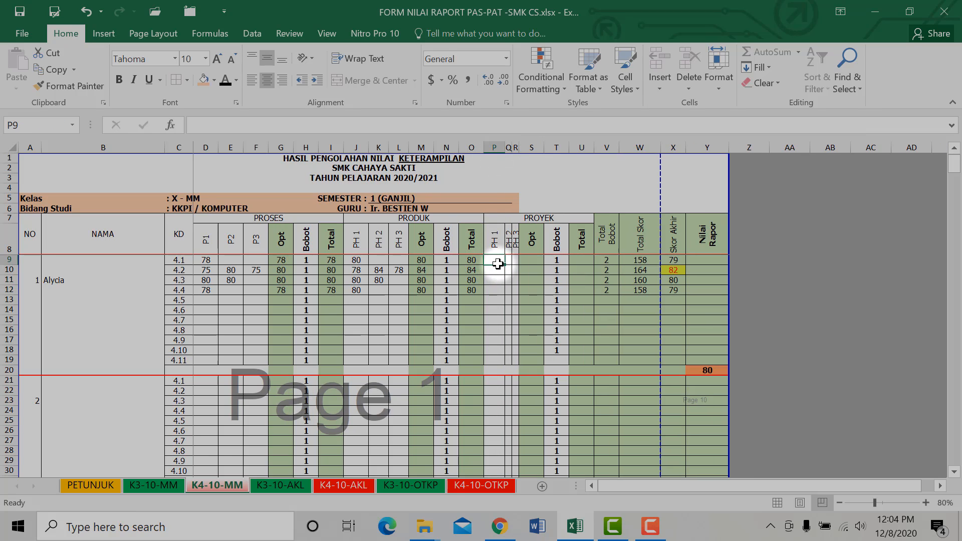
{"action": "left_click", "coordinate": [492, 289]}
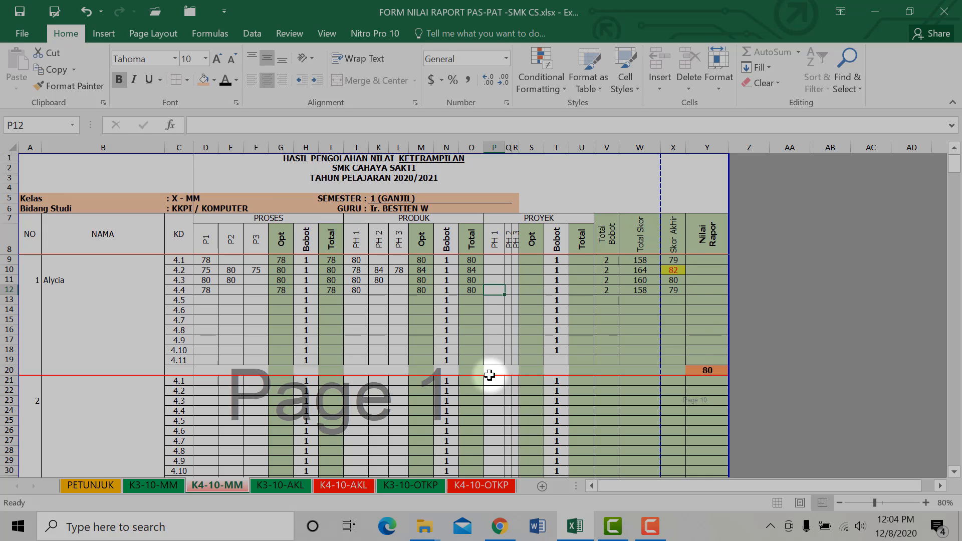
{"action": "type", "text": "85"}
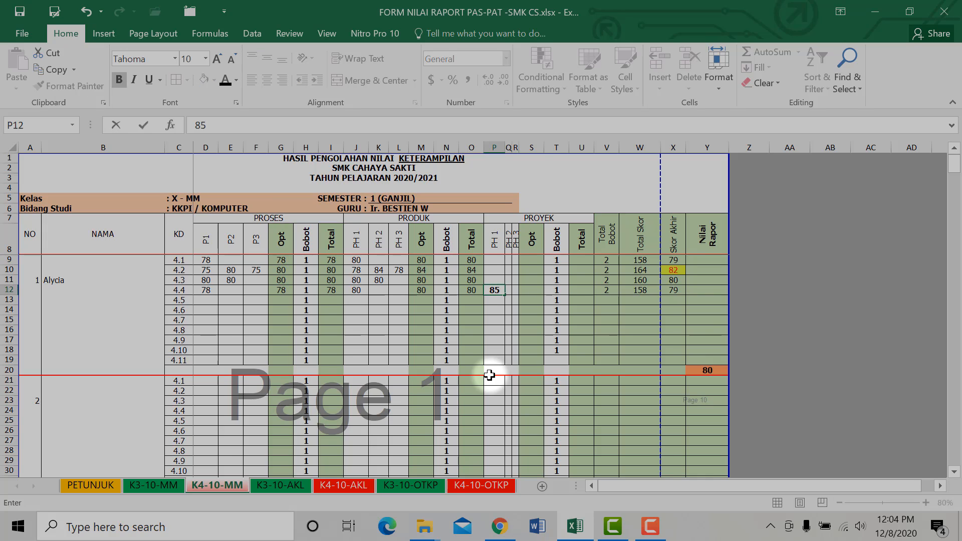
{"action": "key", "text": "Return"}
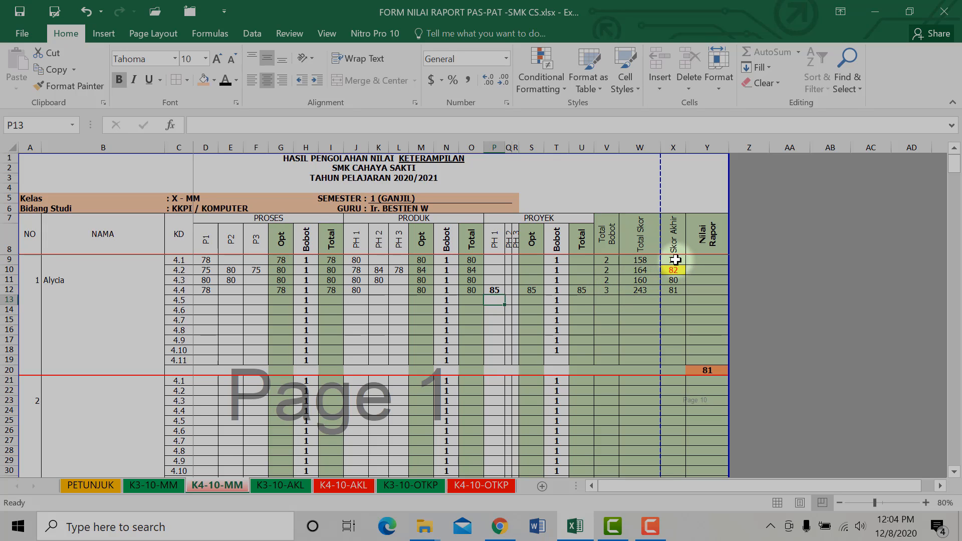
- Examine the first student's Skor Akhir values for KD 4.1 to 4.4 in X9:X12
{"action": "left_click_drag", "start_coordinate": [675, 260], "coordinate": [674, 292]}
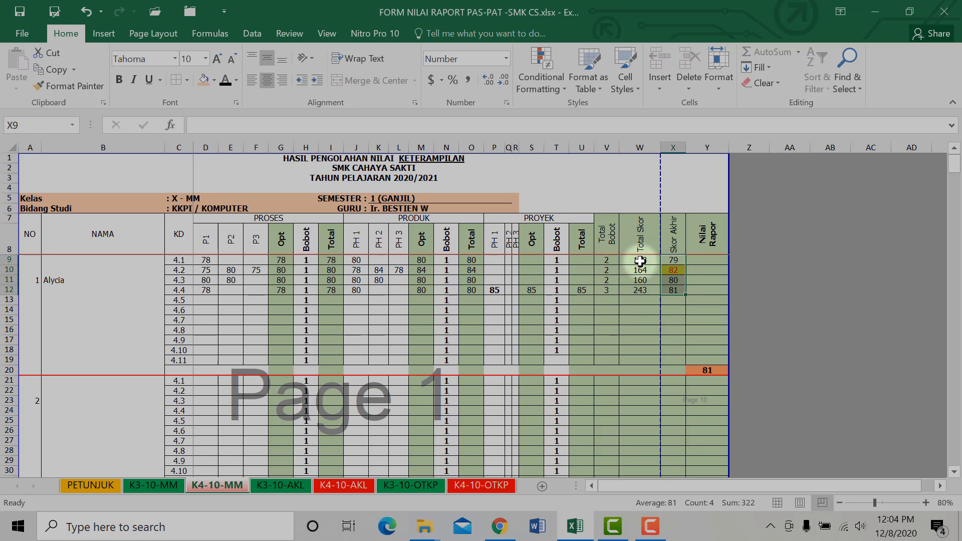
{"action": "left_click", "coordinate": [675, 259]}
{"action": "left_click", "coordinate": [674, 270]}
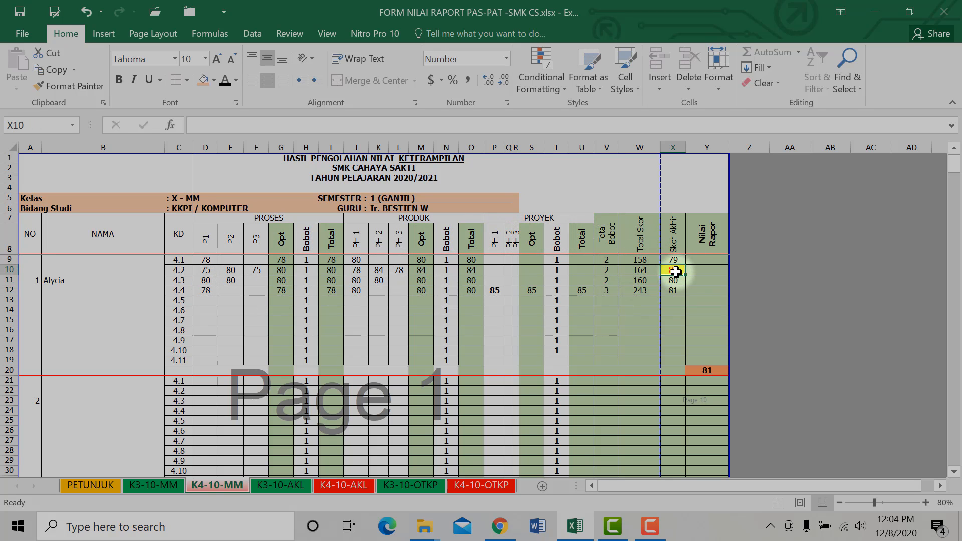
{"action": "left_click", "coordinate": [675, 280]}
{"action": "left_click", "coordinate": [675, 290]}
{"action": "left_click", "coordinate": [673, 280]}
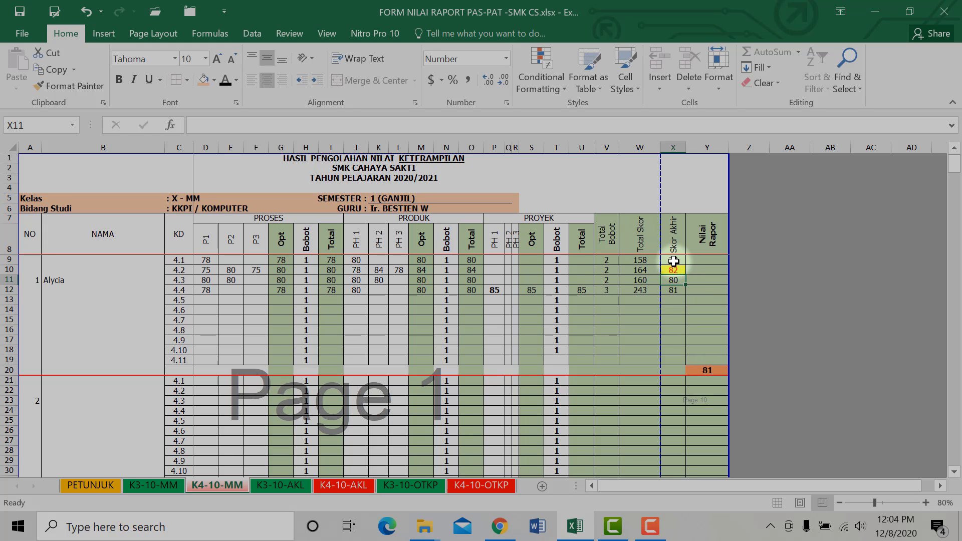
{"action": "left_click", "coordinate": [673, 260]}
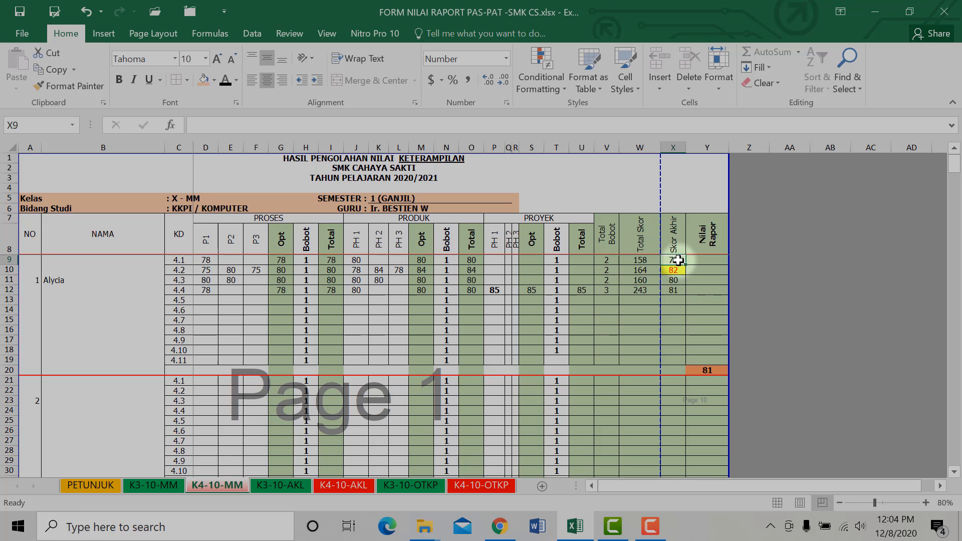
{"action": "left_click_drag", "start_coordinate": [678, 259], "coordinate": [679, 291]}
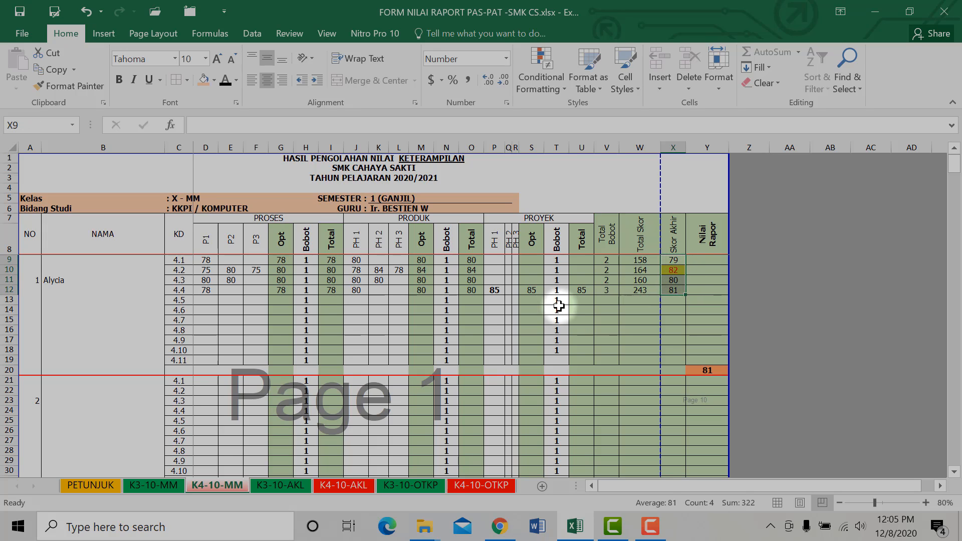
- Change the first student's KD 4.4 project score in P12 to 95
{"action": "left_click", "coordinate": [491, 290]}
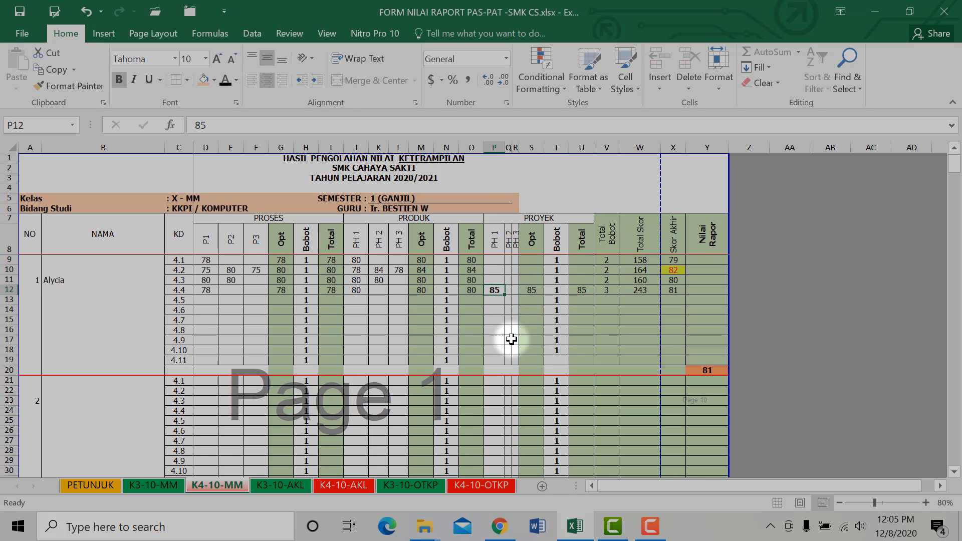
{"action": "type", "text": "9"}
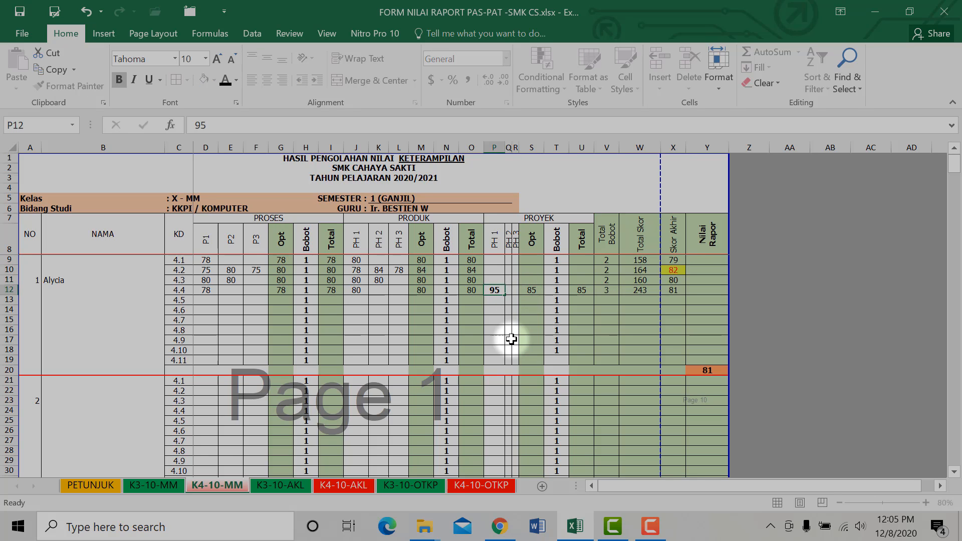
{"action": "type", "text": "5"}
{"action": "key", "text": "Return"}
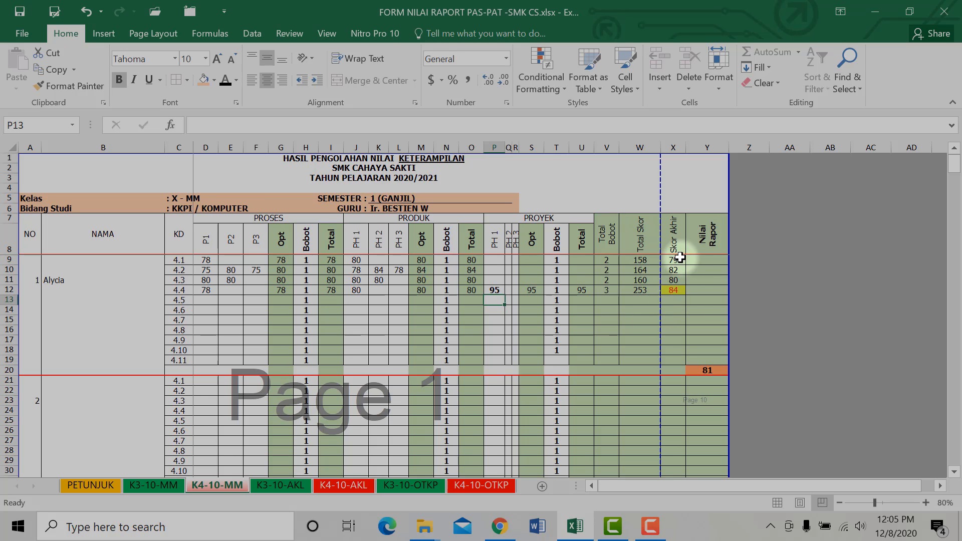
- Compare the Skor Akhir values in X9:X12 with the first student's Nilai Rapor in Y20
{"action": "left_click_drag", "start_coordinate": [679, 257], "coordinate": [676, 290]}
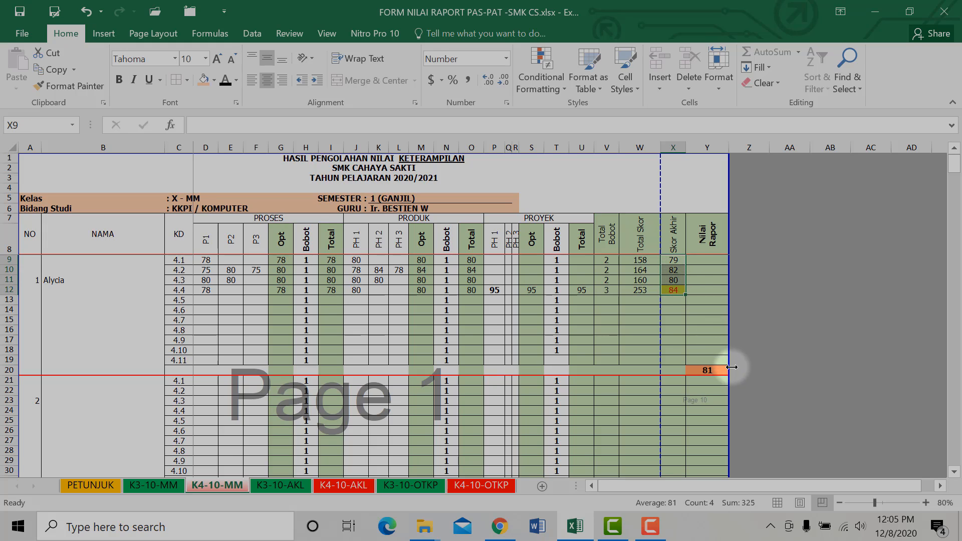
{"action": "left_click", "coordinate": [709, 369]}
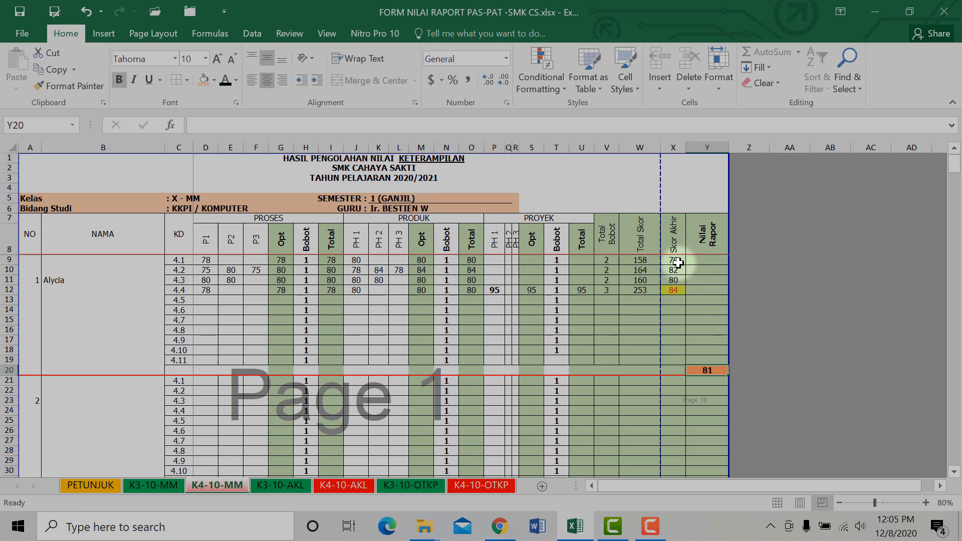
{"action": "mouse_move", "coordinate": [674, 260]}
{"action": "left_mouse_down"}
{"action": "mouse_move", "coordinate": [677, 356]}
{"action": "mouse_move", "coordinate": [681, 267]}
{"action": "left_mouse_up"}
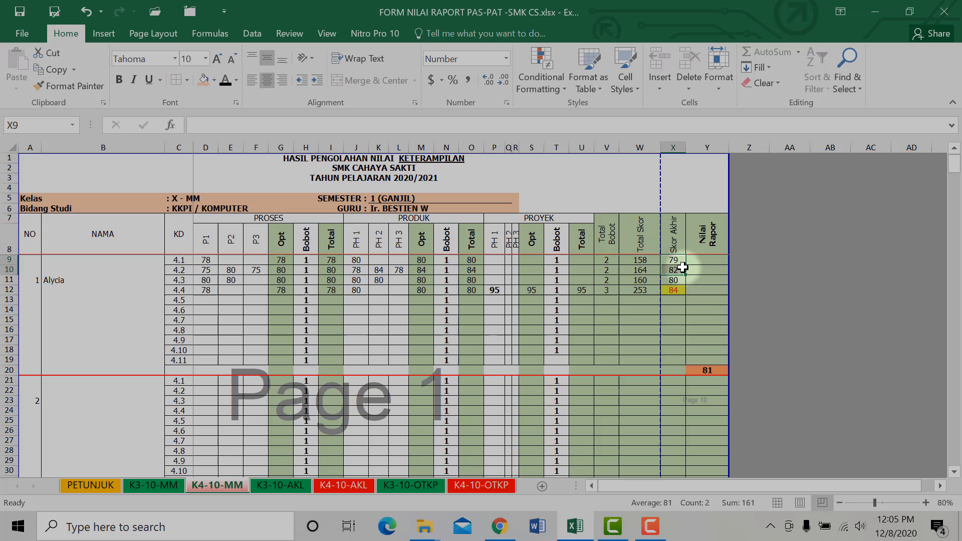
{"action": "left_click", "coordinate": [712, 371]}
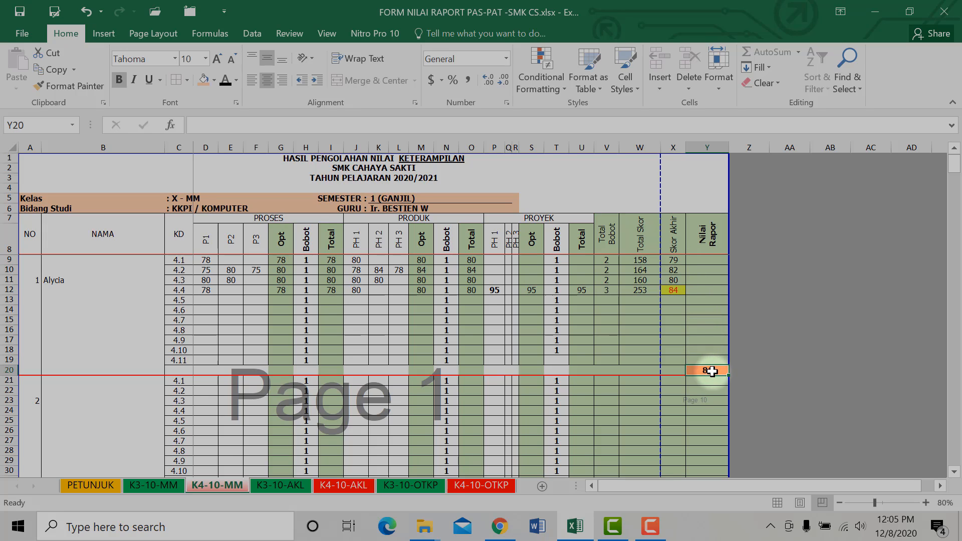
- Return to the K3-10-MM sheet and review the KD 3.1 to 3.11 rows of the first and second students
{"action": "left_click", "coordinate": [161, 486]}
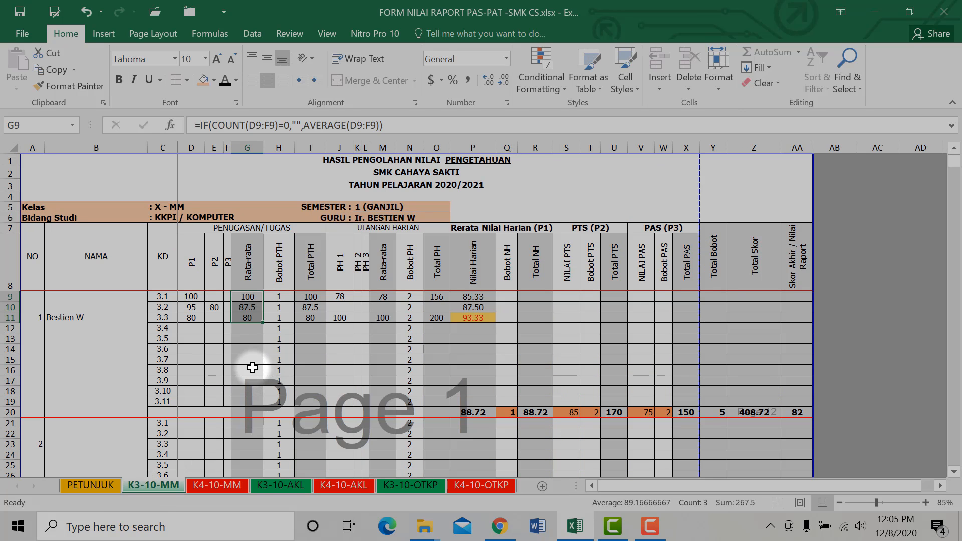
{"action": "scroll", "coordinate": [252, 368], "scroll_direction": "down", "scroll_amount": 2}
{"action": "scroll", "coordinate": [252, 367], "scroll_direction": "up", "scroll_amount": 2}
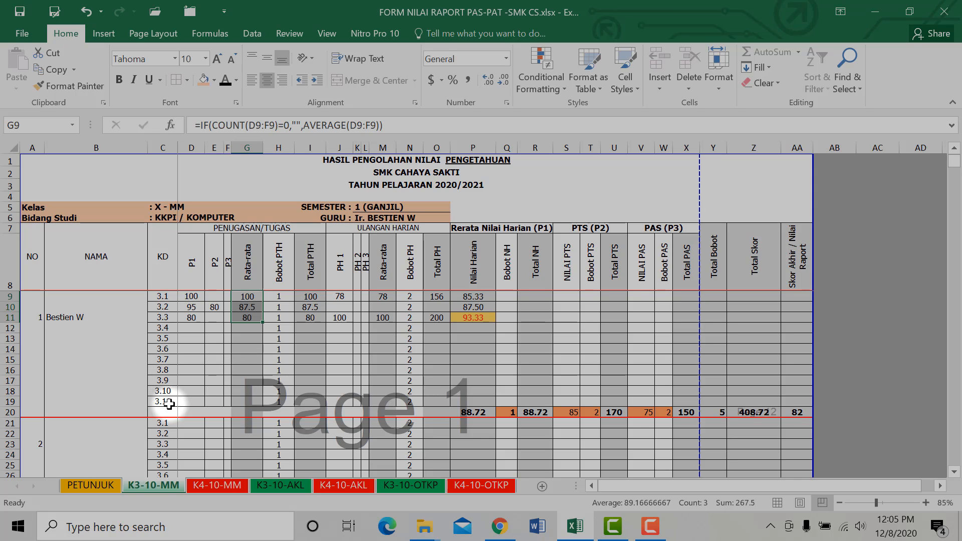
{"action": "scroll", "coordinate": [196, 368], "scroll_direction": "down", "scroll_amount": 4}
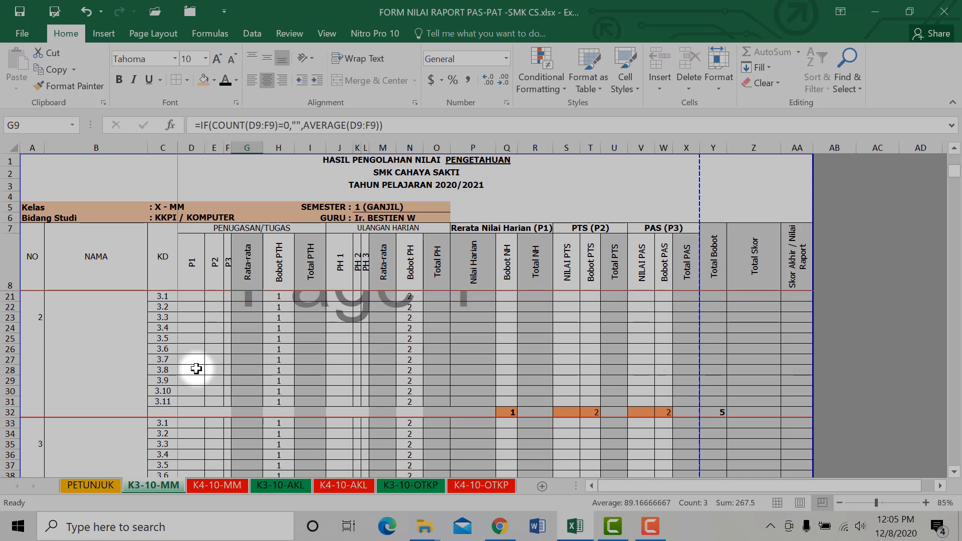
{"action": "scroll", "coordinate": [196, 369], "scroll_direction": "up", "scroll_amount": 4}
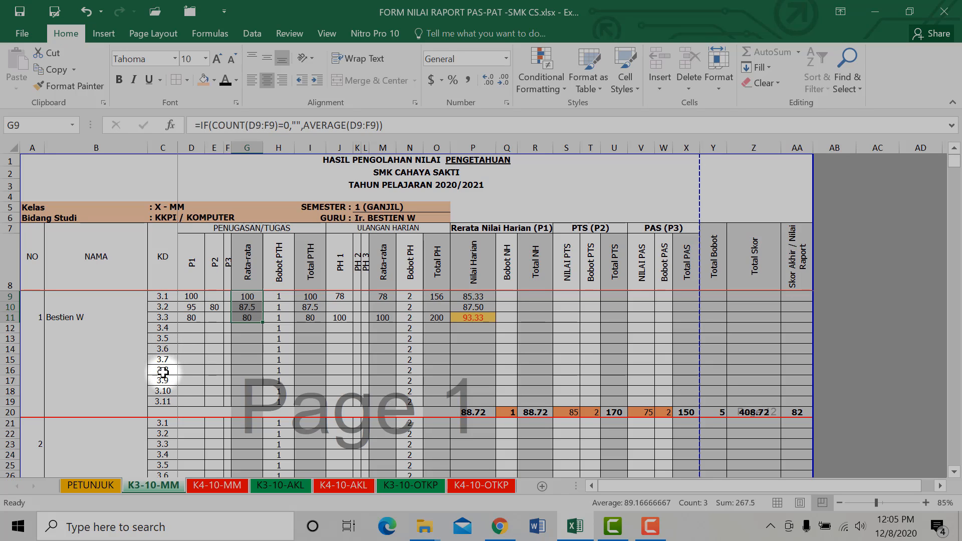
- Hide rows 14 to 19, covering the first student's unused KD 3.6 to 3.11, on K3-10-MM
{"action": "left_click", "coordinate": [9, 350]}
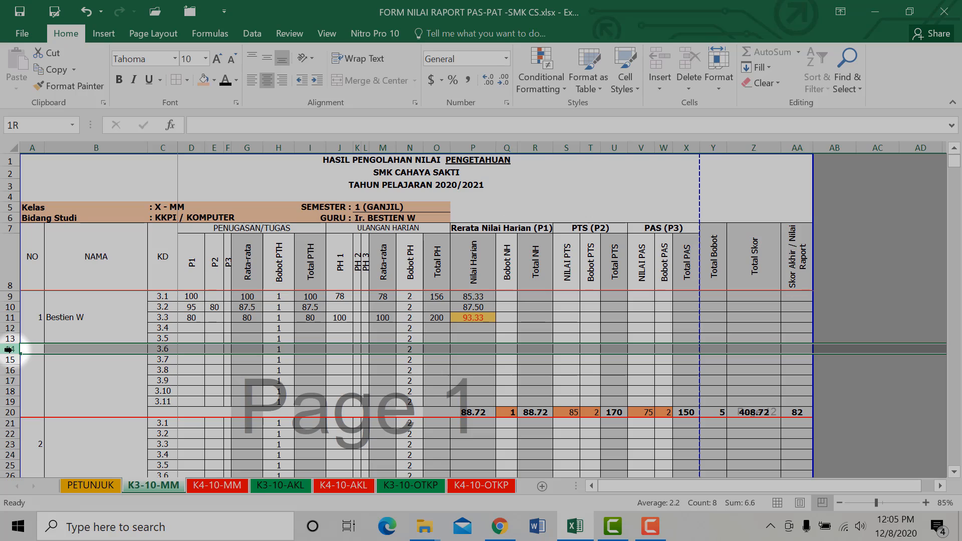
{"action": "left_click", "coordinate": [75, 358]}
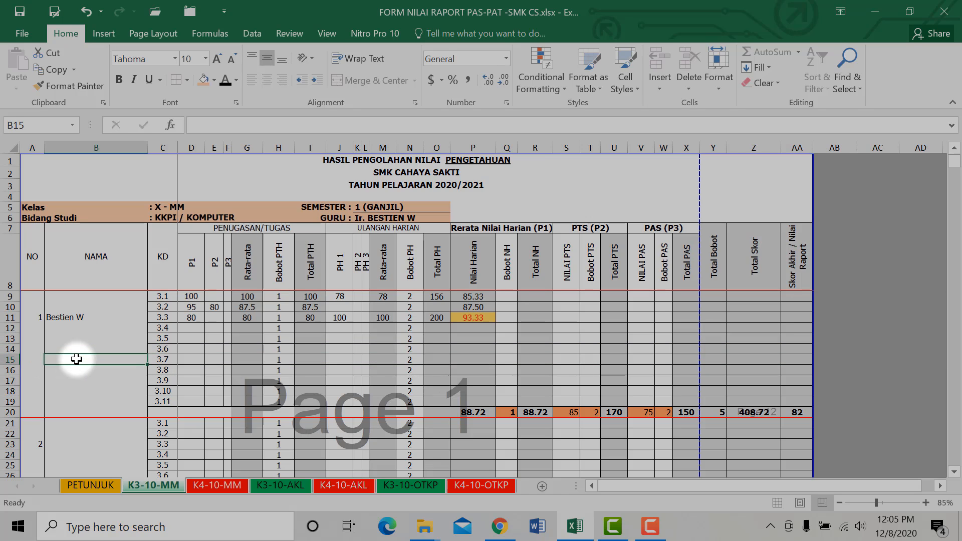
{"action": "left_click", "coordinate": [6, 349]}
{"action": "left_click_drag", "start_coordinate": [6, 350], "coordinate": [6, 402]}
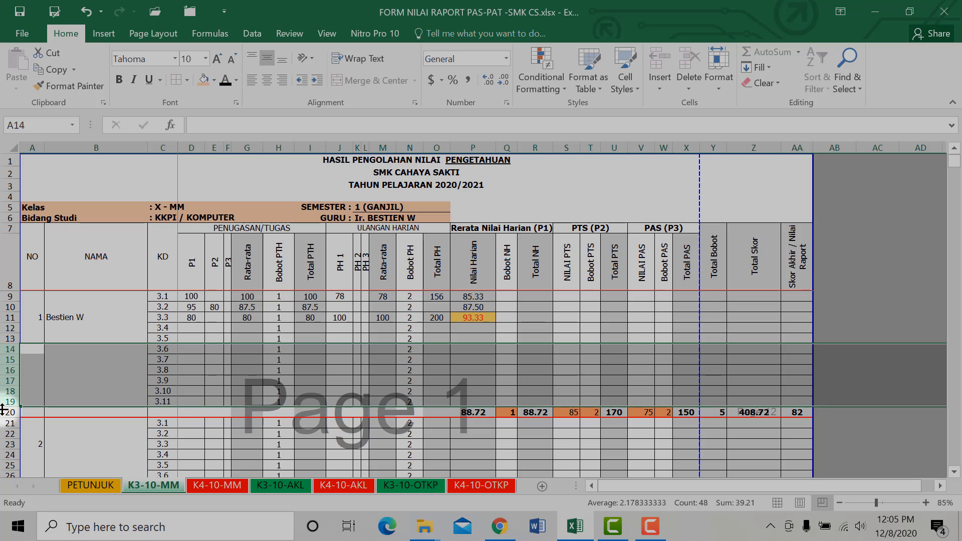
{"action": "right_click", "coordinate": [16, 351]}
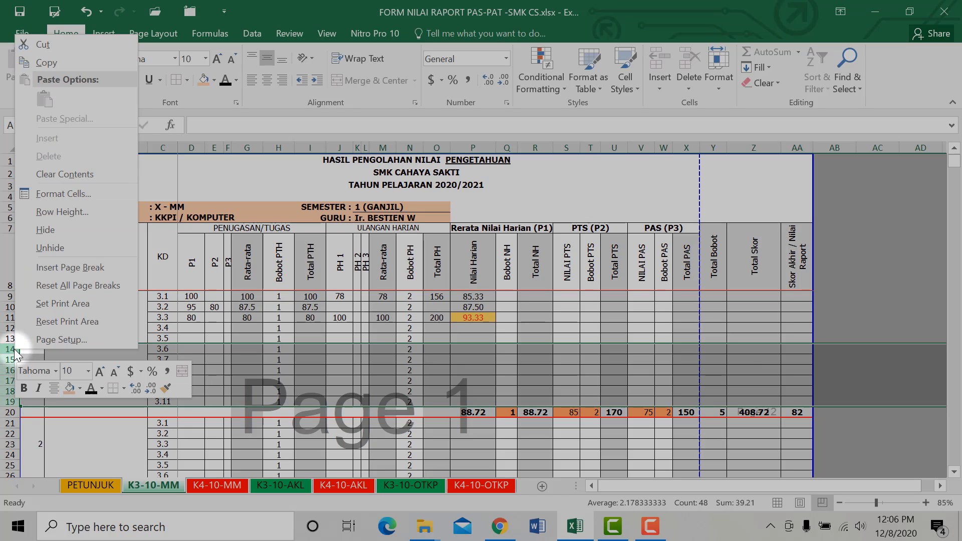
{"action": "left_click", "coordinate": [67, 235]}
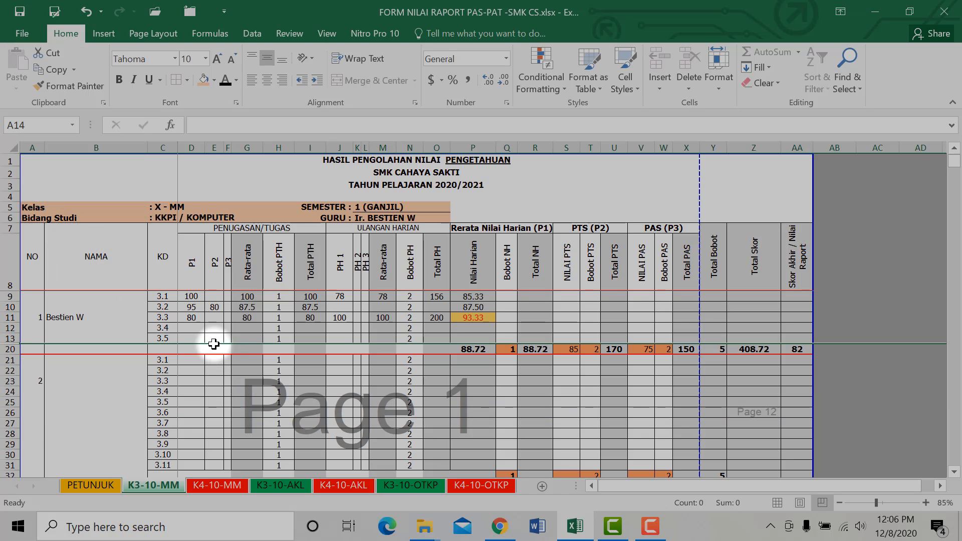
- Check the first student's summary row 20 through to the final report score in AA20
{"action": "left_click", "coordinate": [248, 354]}
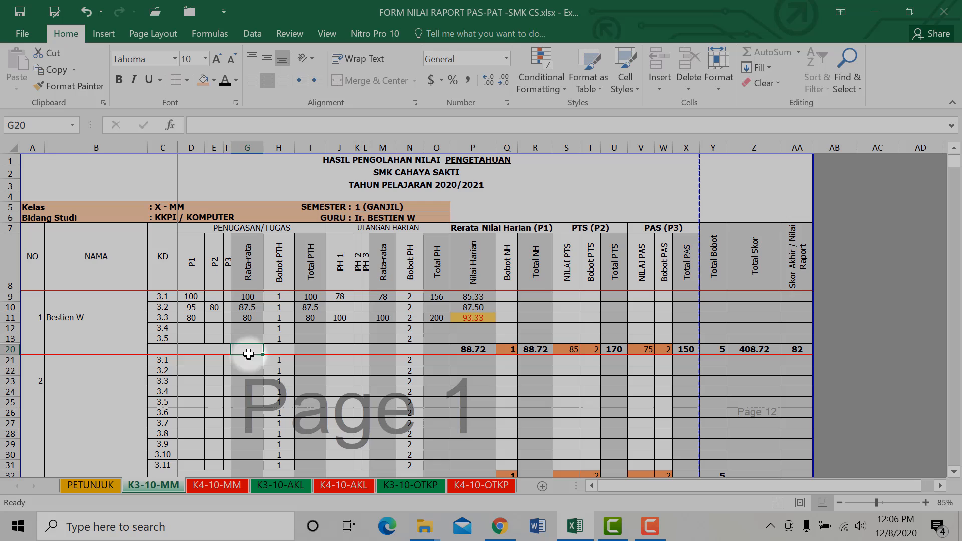
{"action": "left_click", "coordinate": [35, 349]}
{"action": "left_click", "coordinate": [791, 351]}
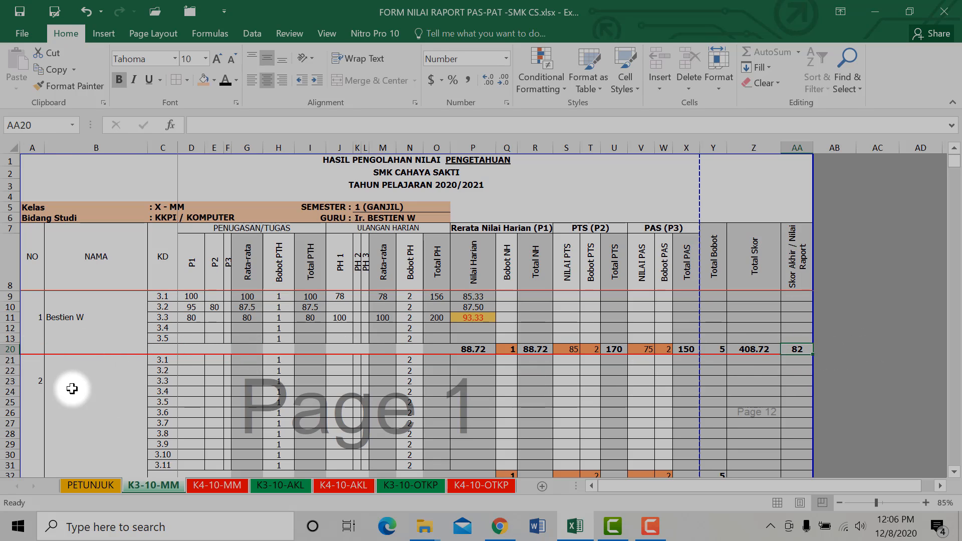
- Hide rows 26 to 31, 38 to 43 and 50 to 55 together, covering KD 3.6 to 3.11 for students 2 to 4
{"action": "scroll", "coordinate": [72, 389], "scroll_direction": "down", "scroll_amount": 2}
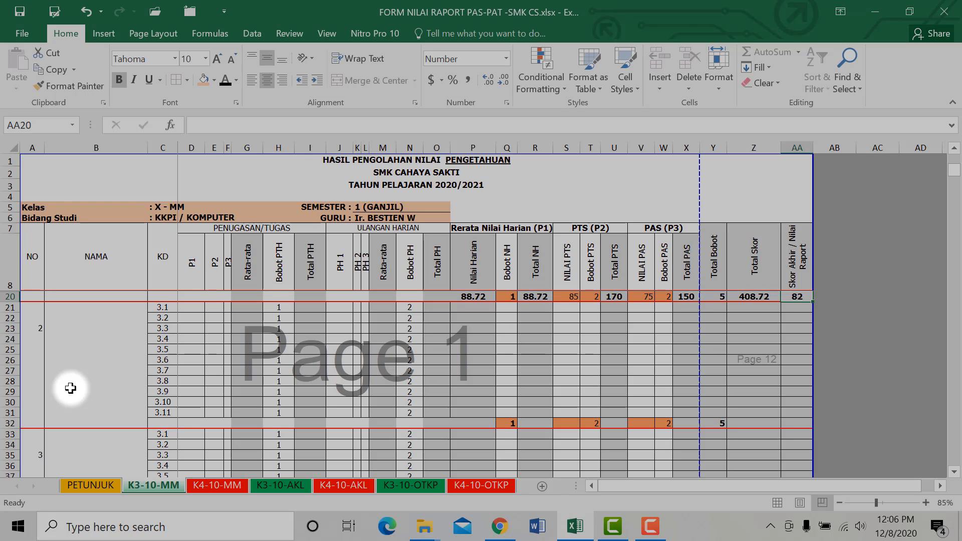
{"action": "left_click", "coordinate": [6, 370]}
{"action": "scroll", "coordinate": [37, 377], "scroll_direction": "up", "scroll_amount": 2}
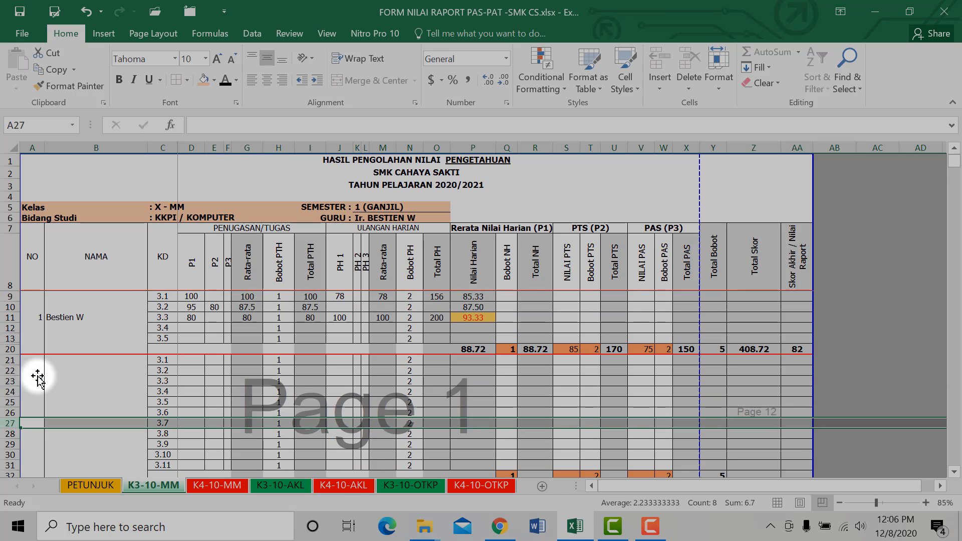
{"action": "scroll", "coordinate": [38, 377], "scroll_direction": "down", "scroll_amount": 2}
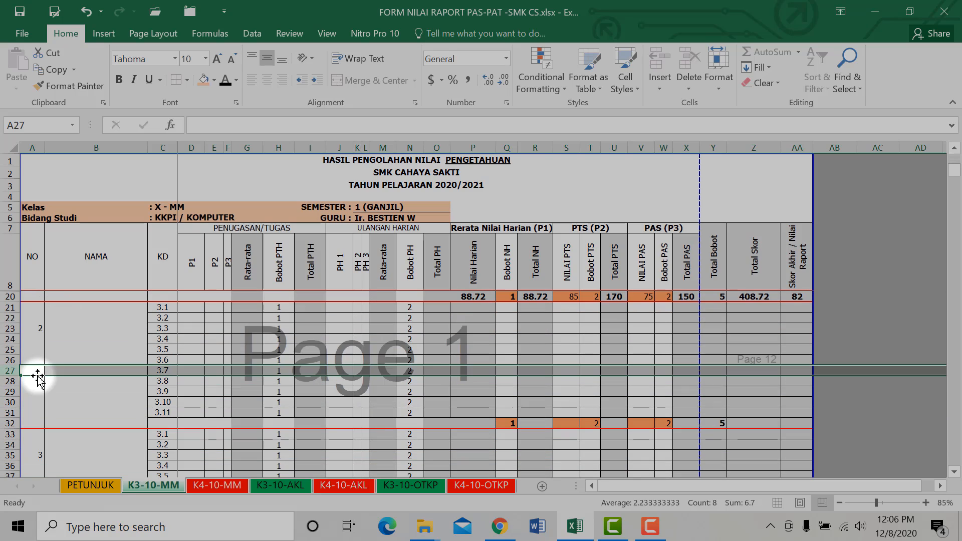
{"action": "left_click", "coordinate": [8, 359]}
{"action": "left_click_drag", "start_coordinate": [8, 360], "coordinate": [11, 409]}
{"action": "scroll", "coordinate": [12, 409], "scroll_direction": "down", "scroll_amount": 3}
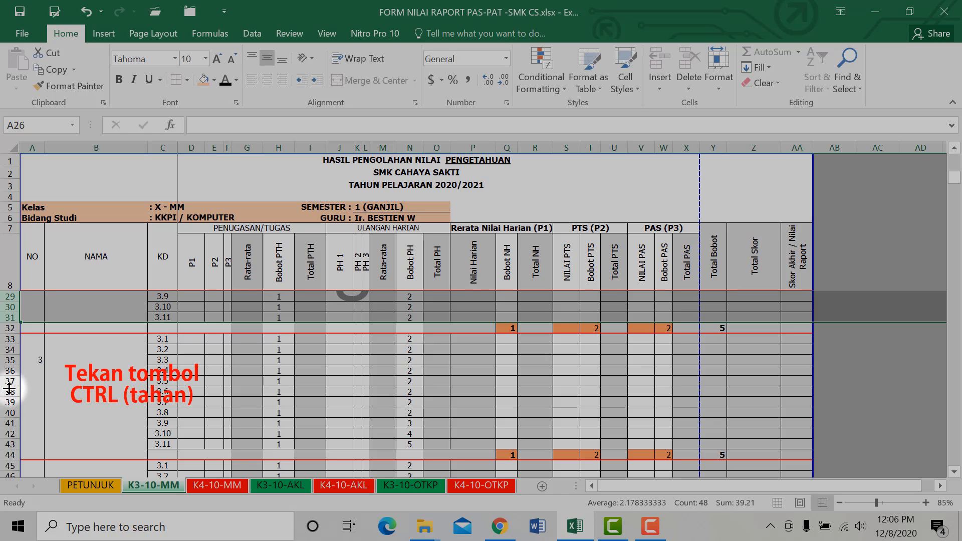
{"action": "left_click_drag", "start_coordinate": [11, 392], "coordinate": [11, 440]}
{"action": "scroll", "coordinate": [11, 440], "scroll_direction": "down", "scroll_amount": 4}
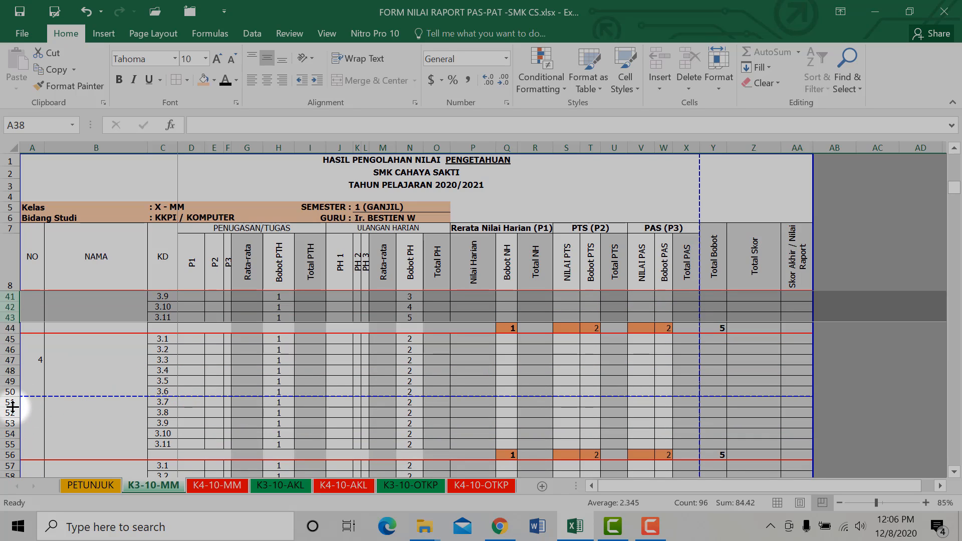
{"action": "left_click_drag", "start_coordinate": [14, 393], "coordinate": [11, 444]}
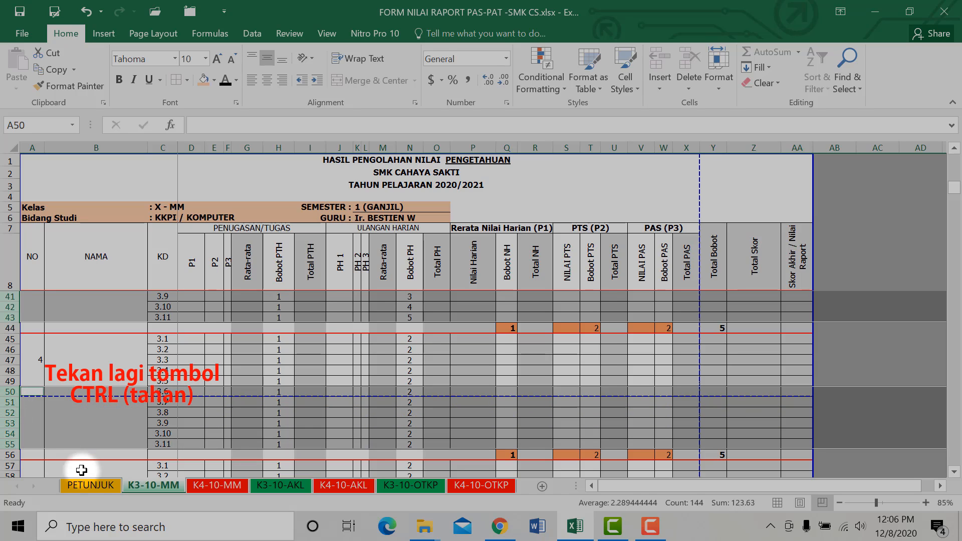
{"action": "right_click", "coordinate": [7, 413]}
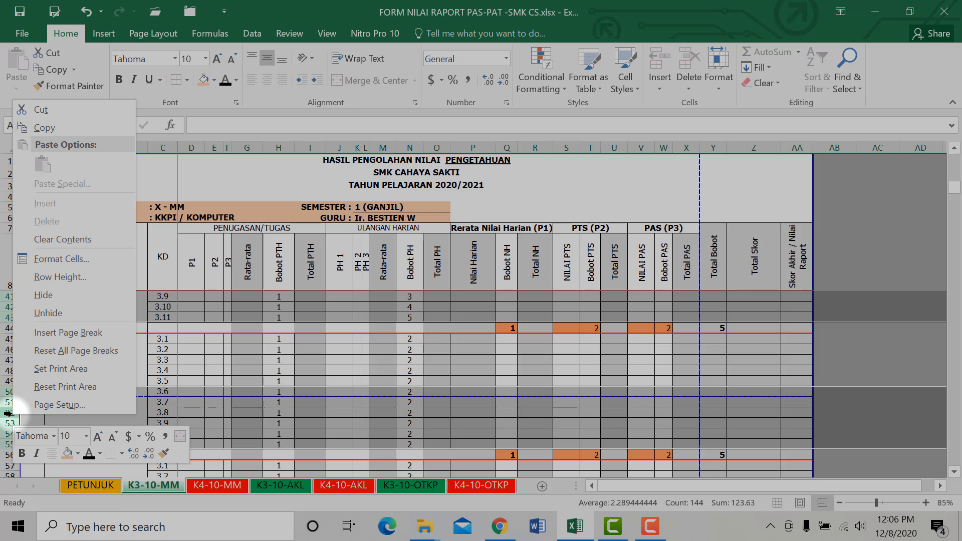
{"action": "left_click", "coordinate": [50, 311]}
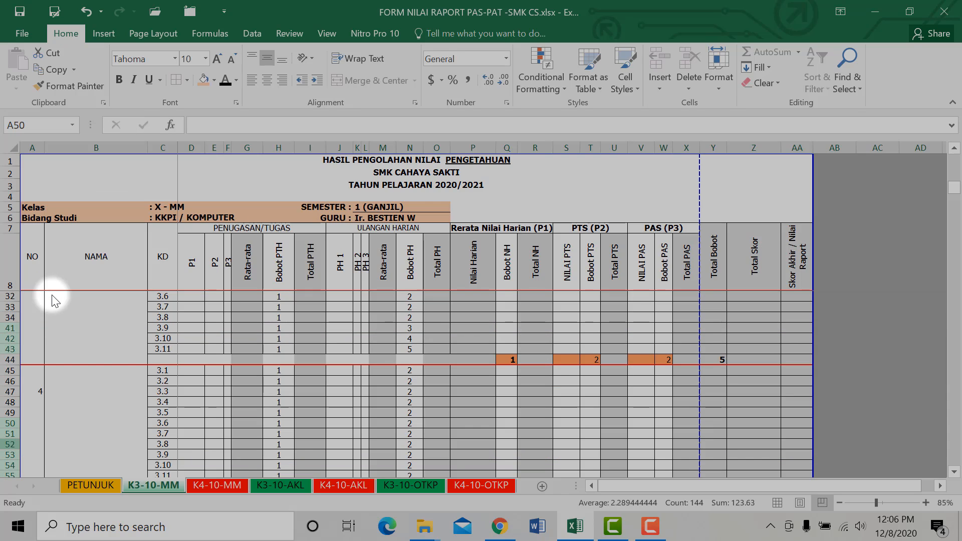
{"action": "scroll", "coordinate": [176, 396], "scroll_direction": "up", "scroll_amount": 3}
{"action": "scroll", "coordinate": [178, 379], "scroll_direction": "up", "scroll_amount": 3}
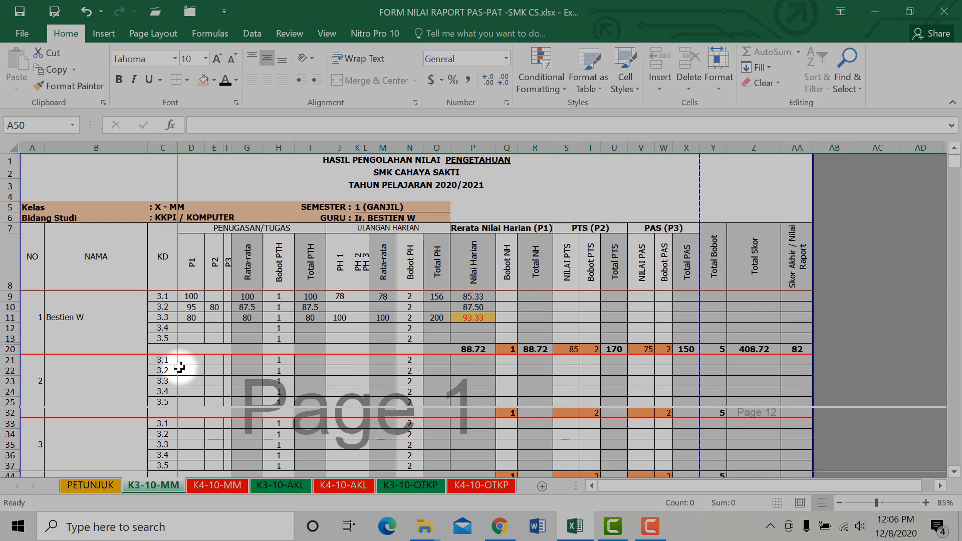
{"action": "scroll", "coordinate": [179, 365], "scroll_direction": "down", "scroll_amount": 2}
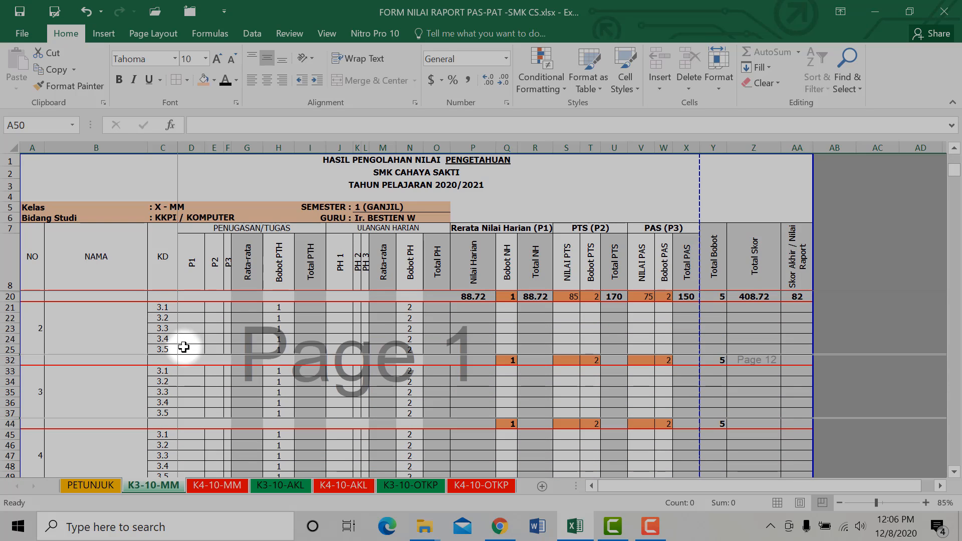
{"action": "scroll", "coordinate": [184, 347], "scroll_direction": "up", "scroll_amount": 2}
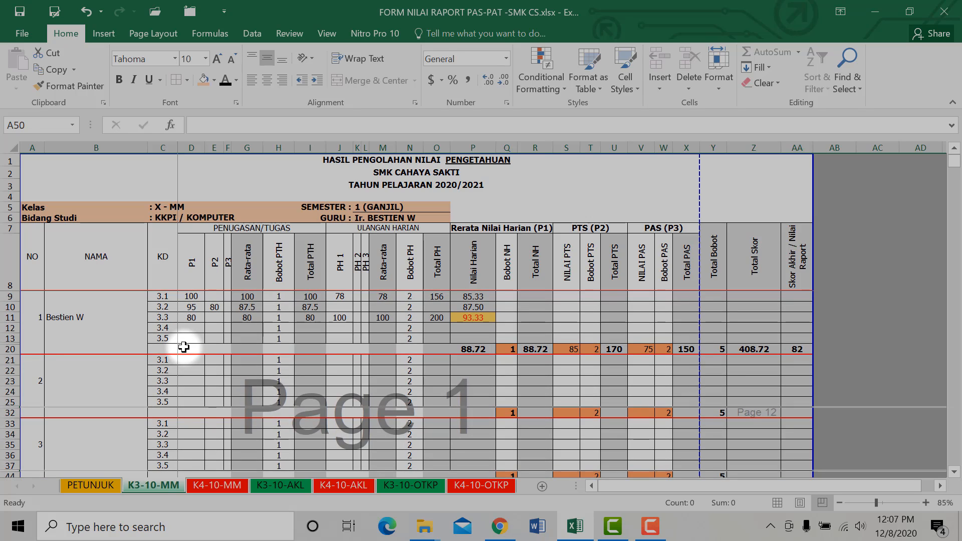
- Hide rows 189 to 380, covering the unused student blocks 16 to 31 on K3-10-MM
{"action": "scroll", "coordinate": [183, 347], "scroll_direction": "down", "scroll_amount": 8}
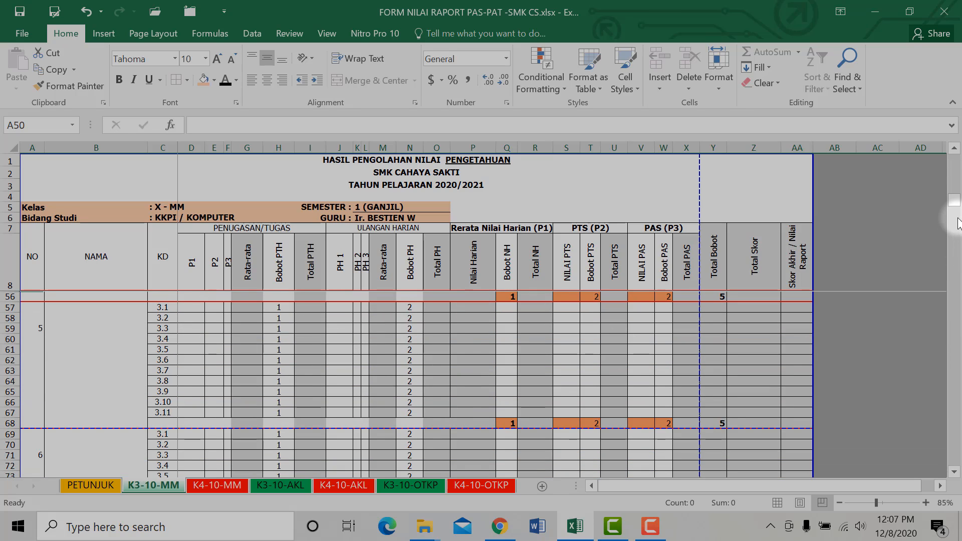
{"action": "left_click_drag", "start_coordinate": [954, 199], "coordinate": [954, 470]}
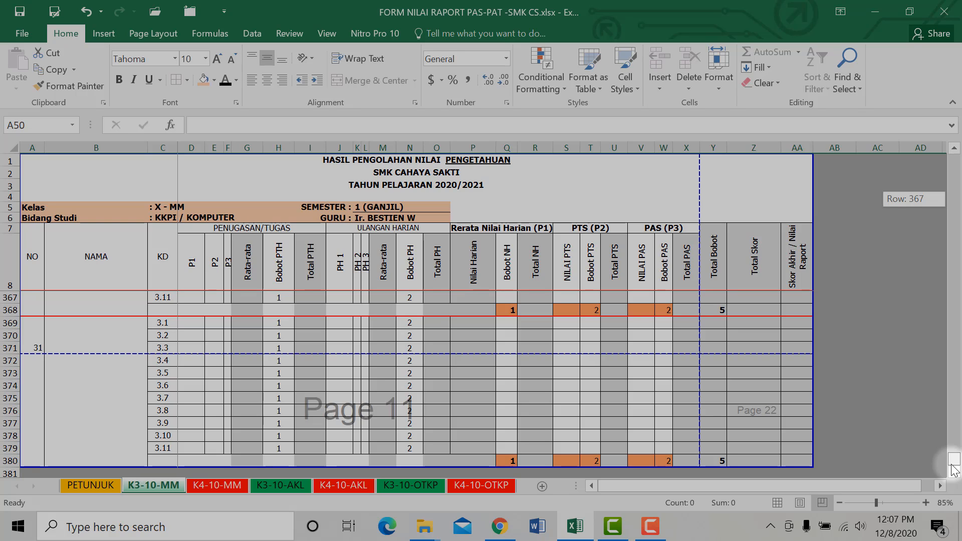
{"action": "left_click_drag", "start_coordinate": [954, 470], "coordinate": [957, 310]}
{"action": "scroll", "coordinate": [636, 365], "scroll_direction": "down", "scroll_amount": 3}
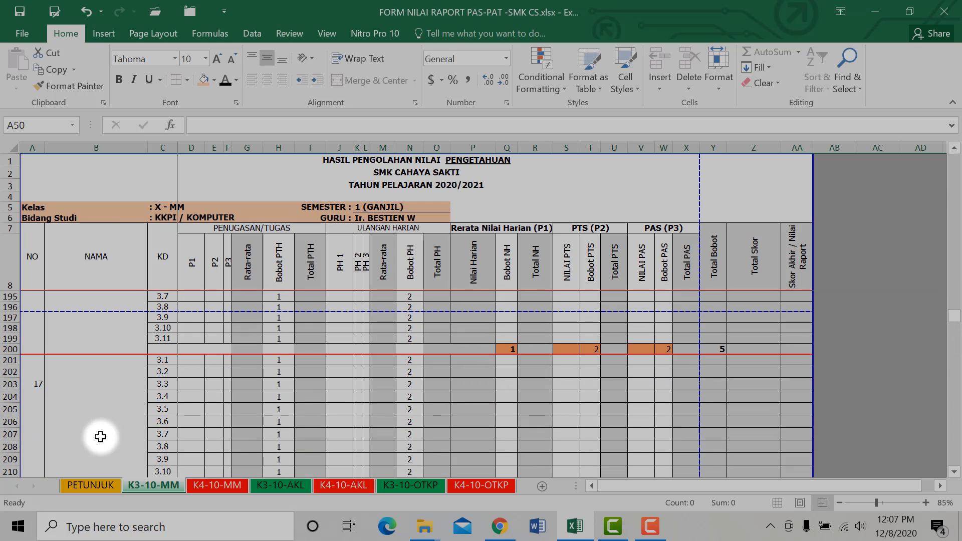
{"action": "scroll", "coordinate": [11, 371], "scroll_direction": "up", "scroll_amount": 4}
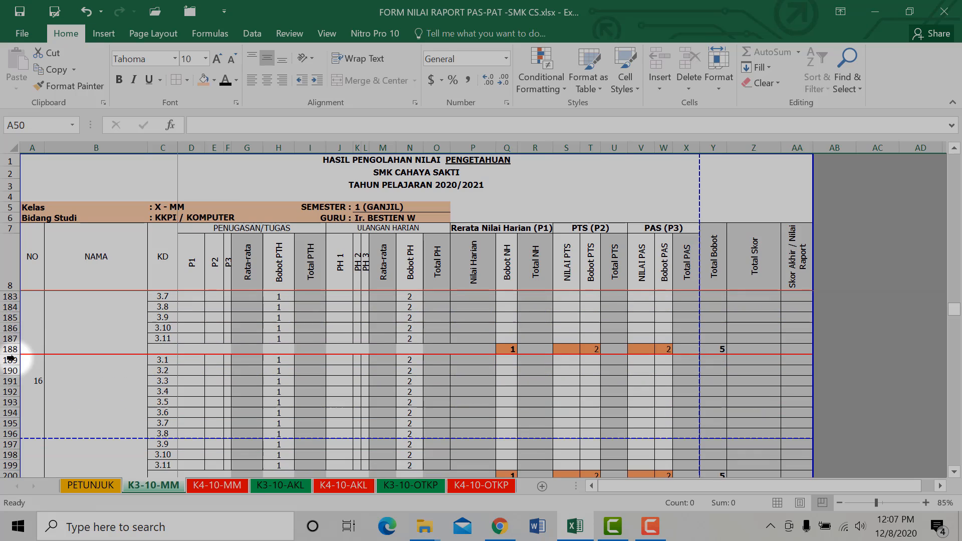
{"action": "scroll", "coordinate": [10, 358], "scroll_direction": "up", "scroll_amount": 4}
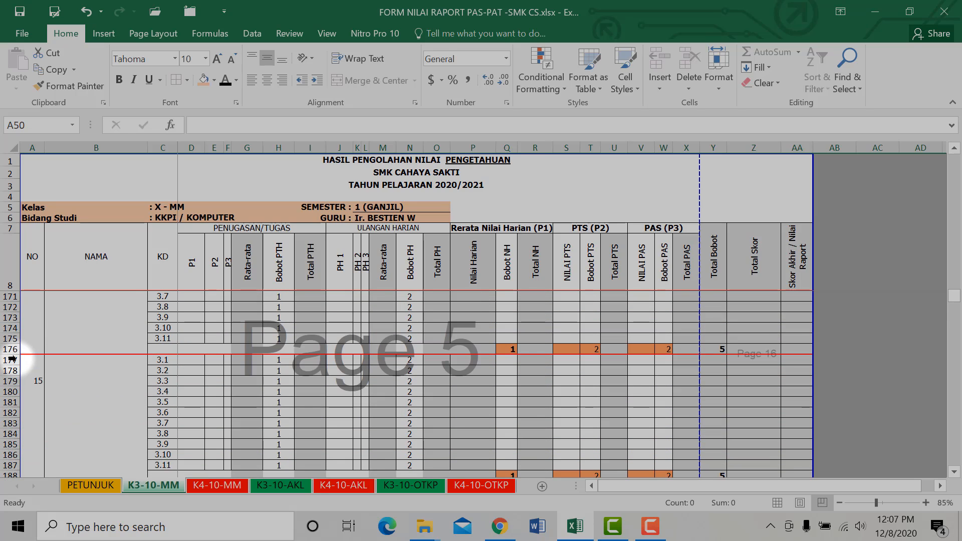
{"action": "scroll", "coordinate": [11, 359], "scroll_direction": "down", "scroll_amount": 2}
{"action": "left_click", "coordinate": [8, 424]}
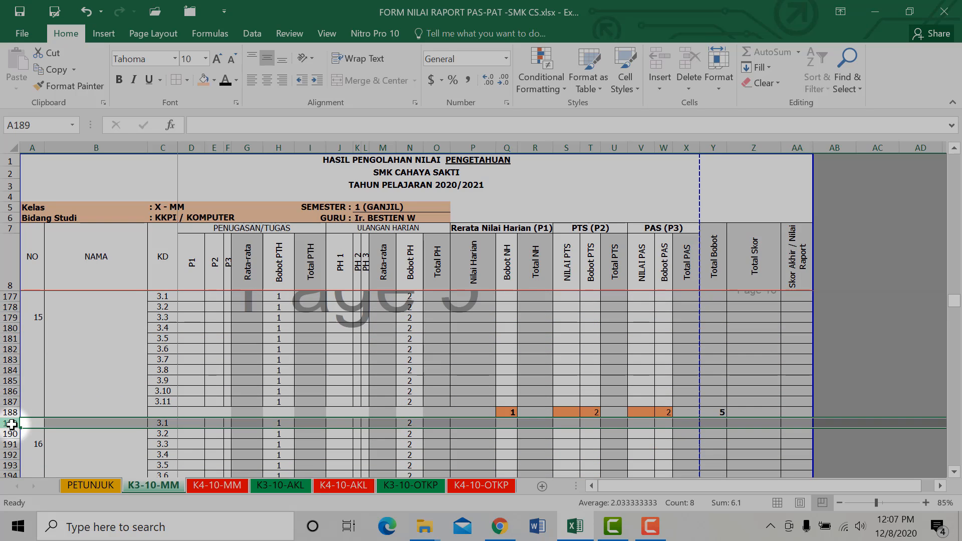
{"action": "left_click_drag", "start_coordinate": [955, 301], "coordinate": [953, 469]}
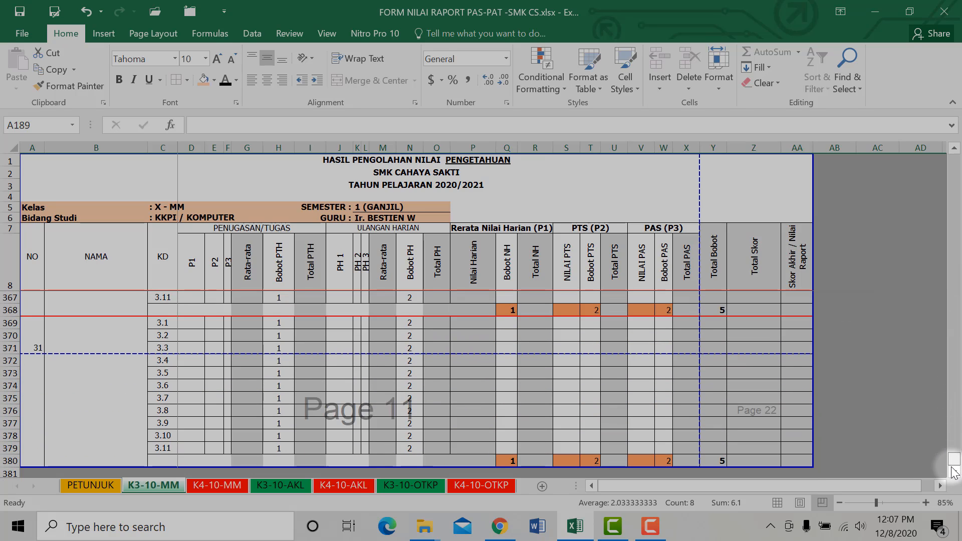
{"action": "left_click", "coordinate": [11, 461], "text": "shift"}
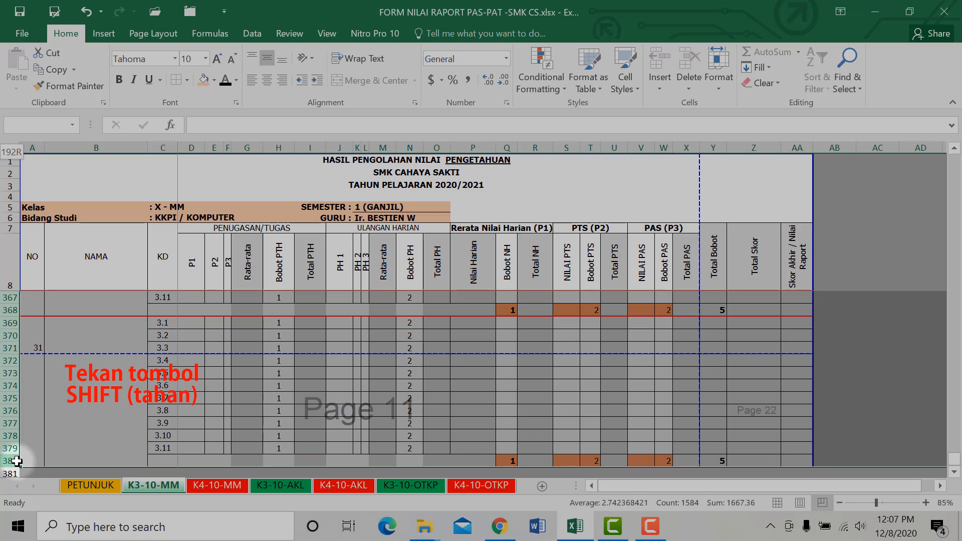
{"action": "right_click", "coordinate": [11, 311]}
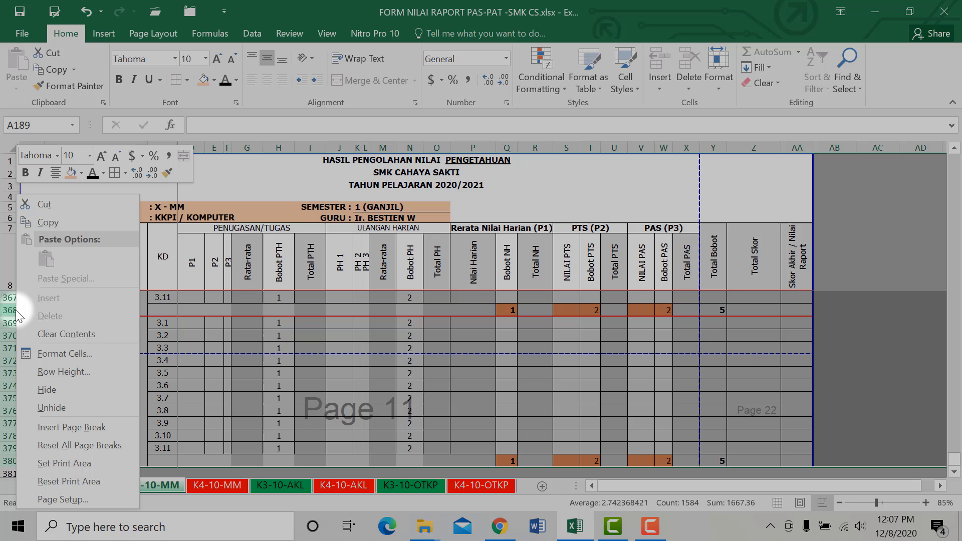
{"action": "left_click", "coordinate": [57, 393]}
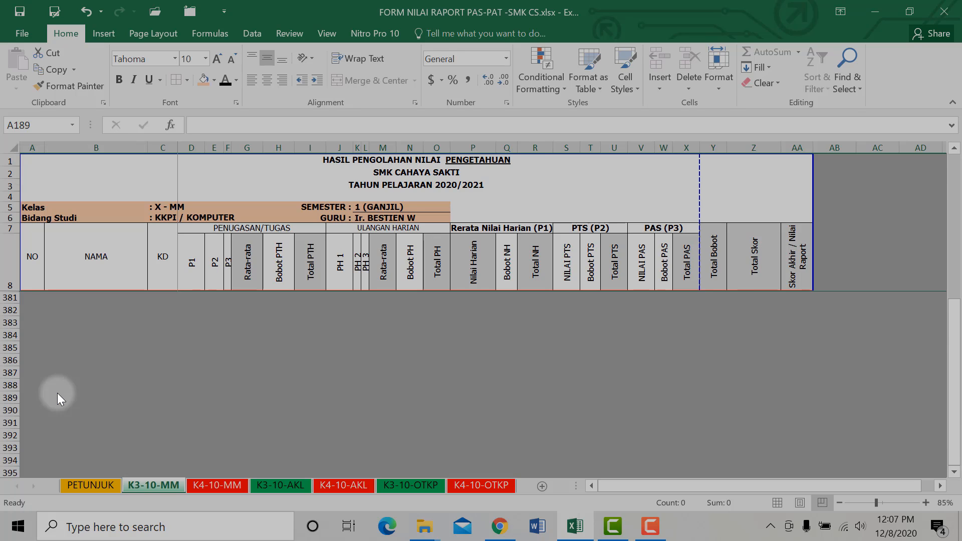
{"action": "scroll", "coordinate": [58, 392], "scroll_direction": "up", "scroll_amount": 6}
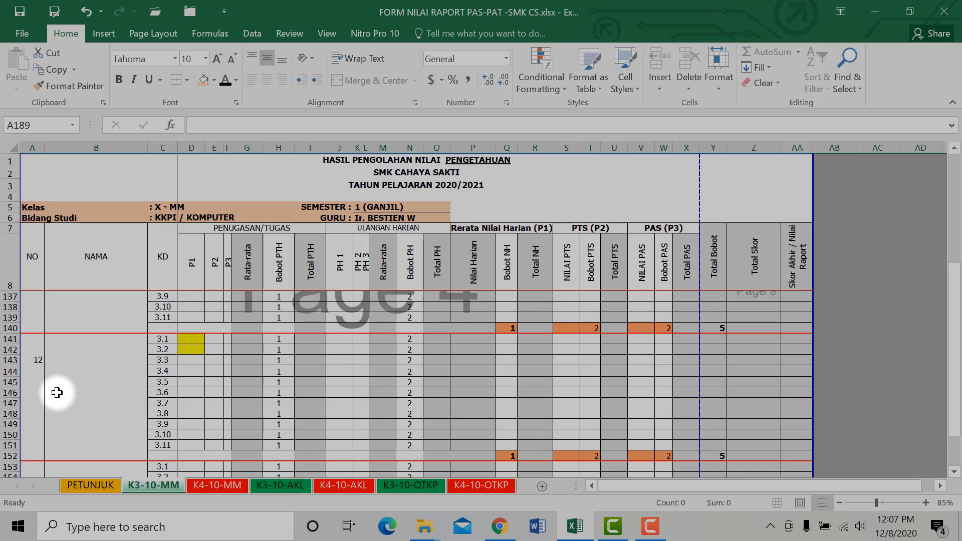
{"action": "scroll", "coordinate": [58, 388], "scroll_direction": "down", "scroll_amount": 9}
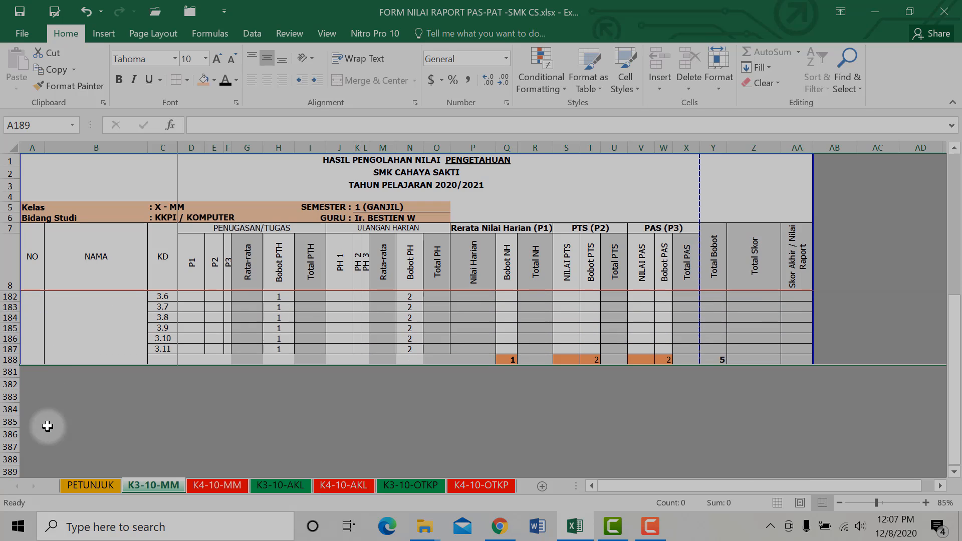
{"action": "scroll", "coordinate": [58, 379], "scroll_direction": "up", "scroll_amount": 1}
{"action": "scroll", "coordinate": [58, 376], "scroll_direction": "up", "scroll_amount": 2}
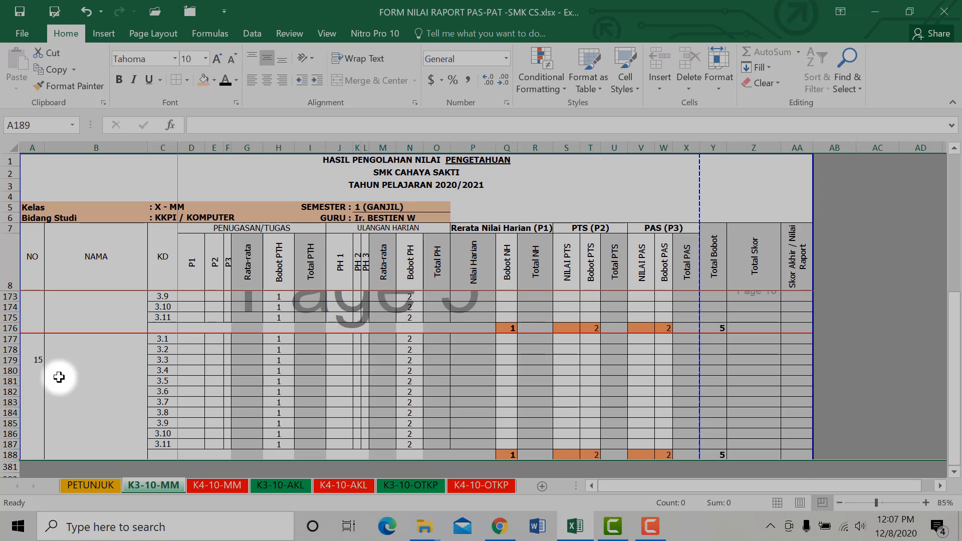
- Remove the fill colour from cells D140 to D143, including the yellow cells in student 12's P1 column
{"action": "scroll", "coordinate": [58, 376], "scroll_direction": "up", "scroll_amount": 20}
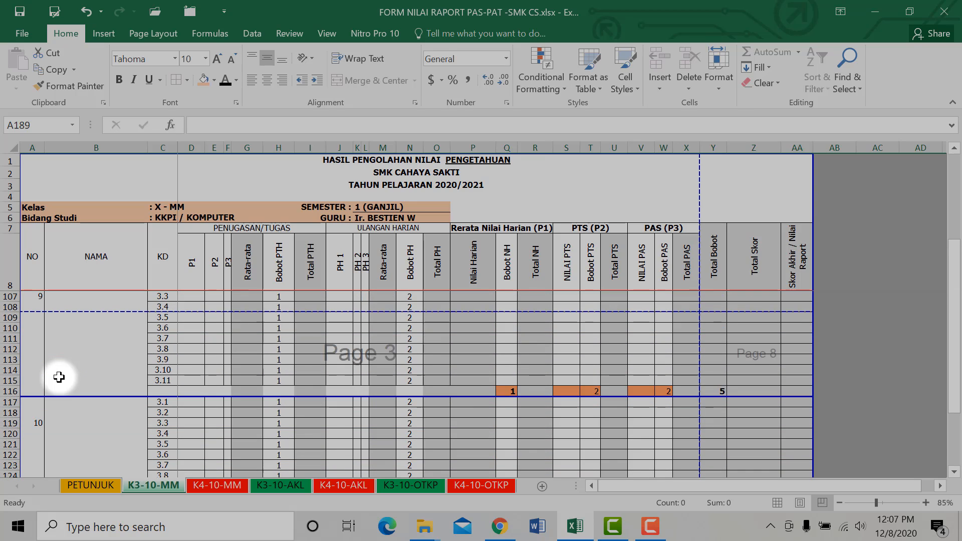
{"action": "scroll", "coordinate": [59, 376], "scroll_direction": "up", "scroll_amount": 5}
{"action": "scroll", "coordinate": [59, 377], "scroll_direction": "down", "scroll_amount": 11}
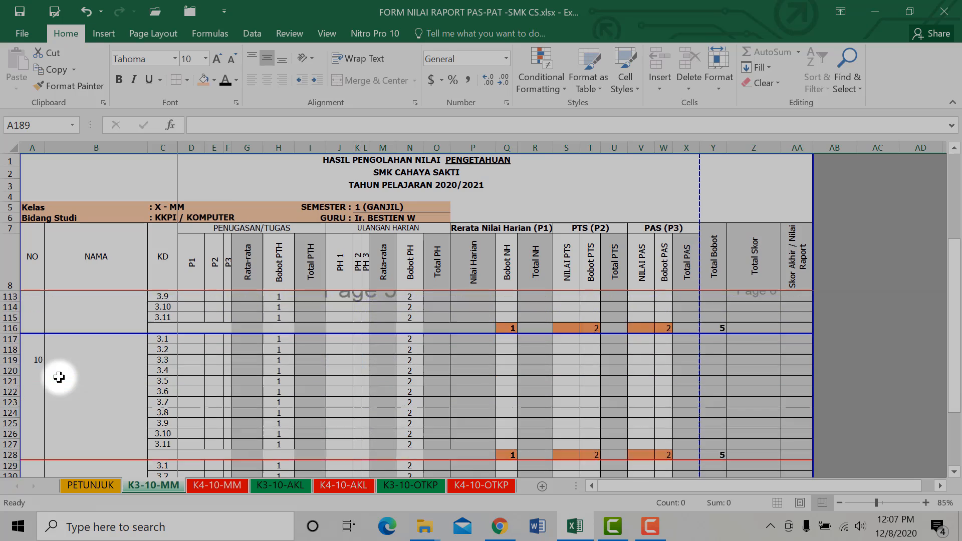
{"action": "left_click_drag", "start_coordinate": [191, 356], "coordinate": [191, 392]}
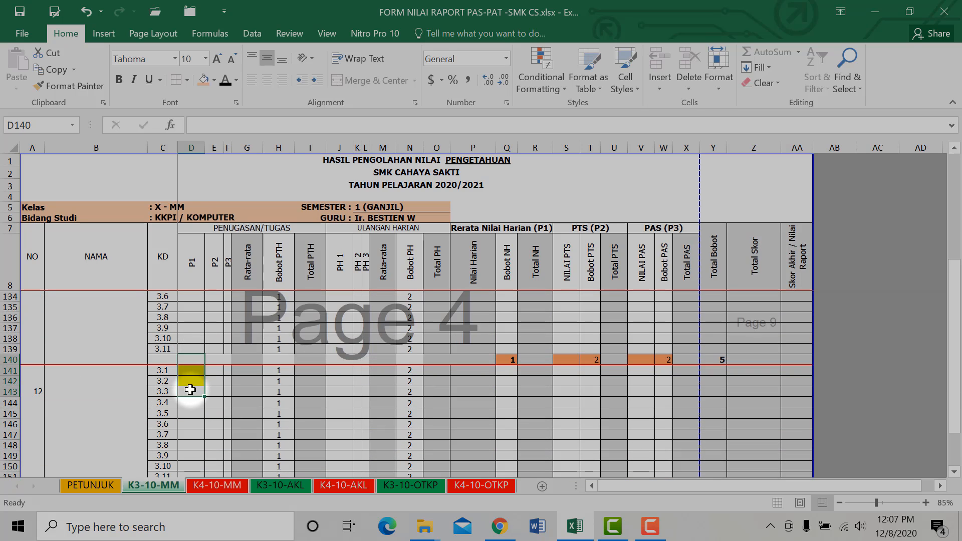
{"action": "left_click", "coordinate": [214, 80]}
{"action": "left_click", "coordinate": [231, 232]}
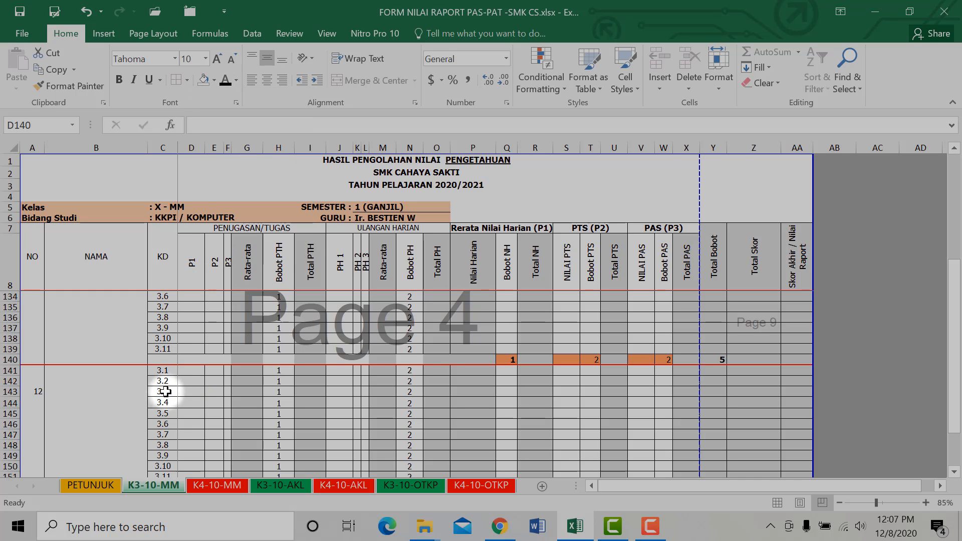
- Unhide all hidden rows on the whole K3-10-MM sheet and look through the restored student blocks
{"action": "scroll", "coordinate": [167, 374], "scroll_direction": "up", "scroll_amount": 4}
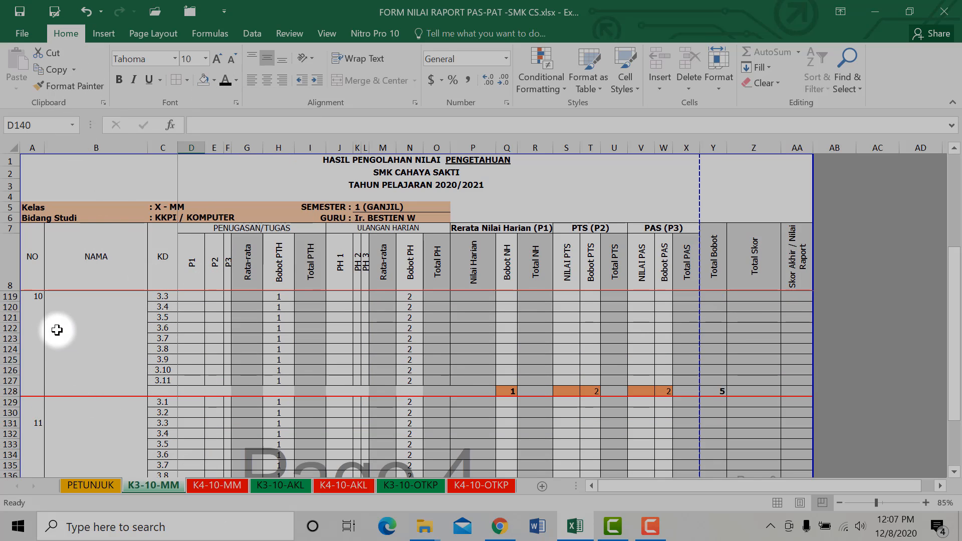
{"action": "scroll", "coordinate": [64, 320], "scroll_direction": "up", "scroll_amount": 12}
{"action": "scroll", "coordinate": [65, 311], "scroll_direction": "up", "scroll_amount": 14}
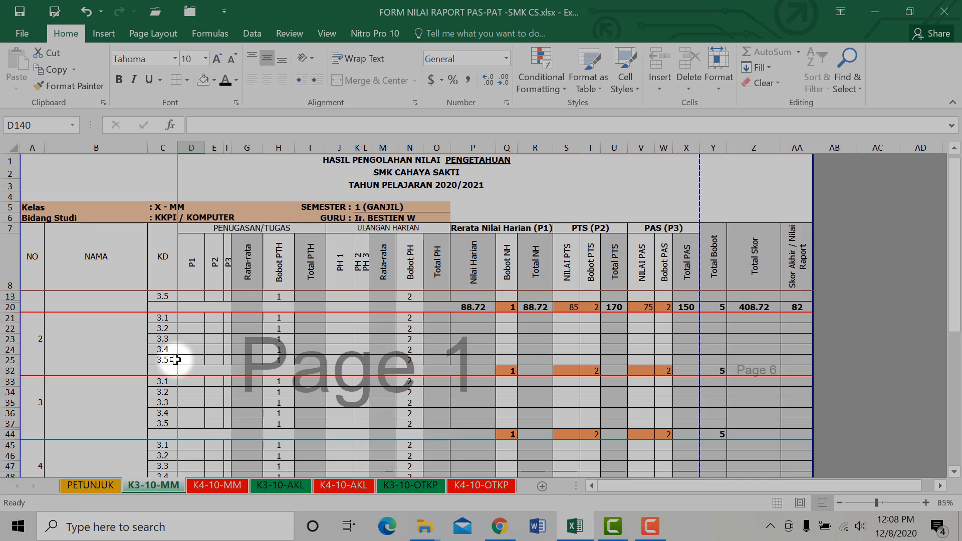
{"action": "scroll", "coordinate": [175, 359], "scroll_direction": "up", "scroll_amount": 2}
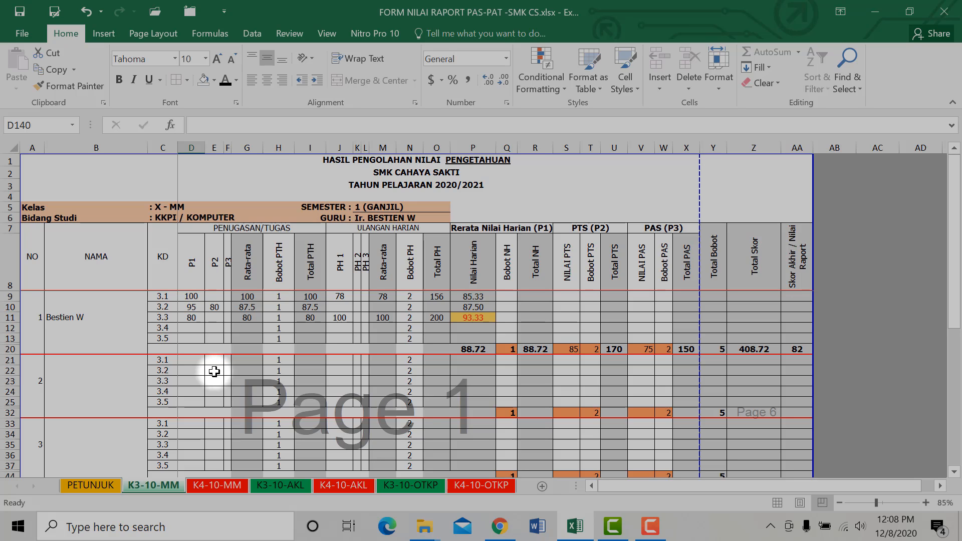
{"action": "left_click", "coordinate": [11, 147]}
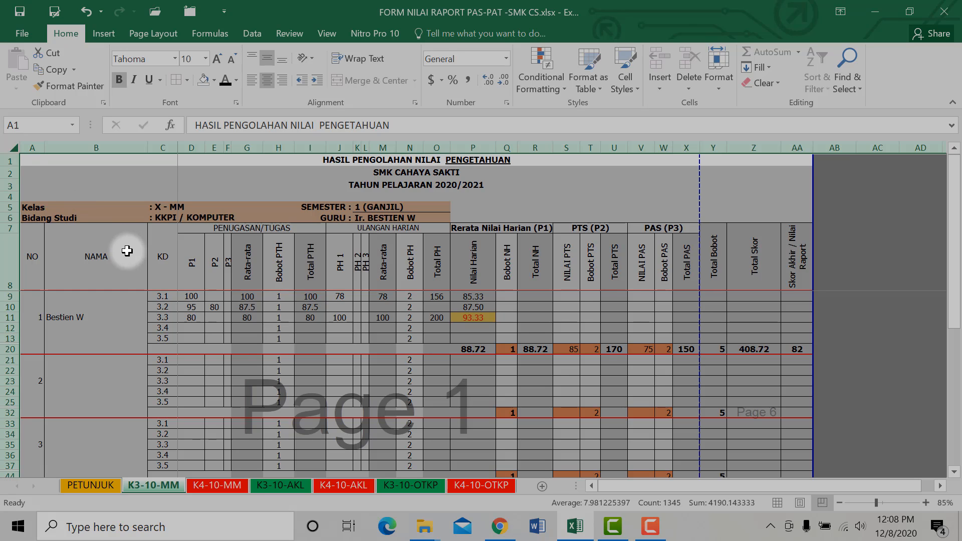
{"action": "right_click", "coordinate": [7, 246]}
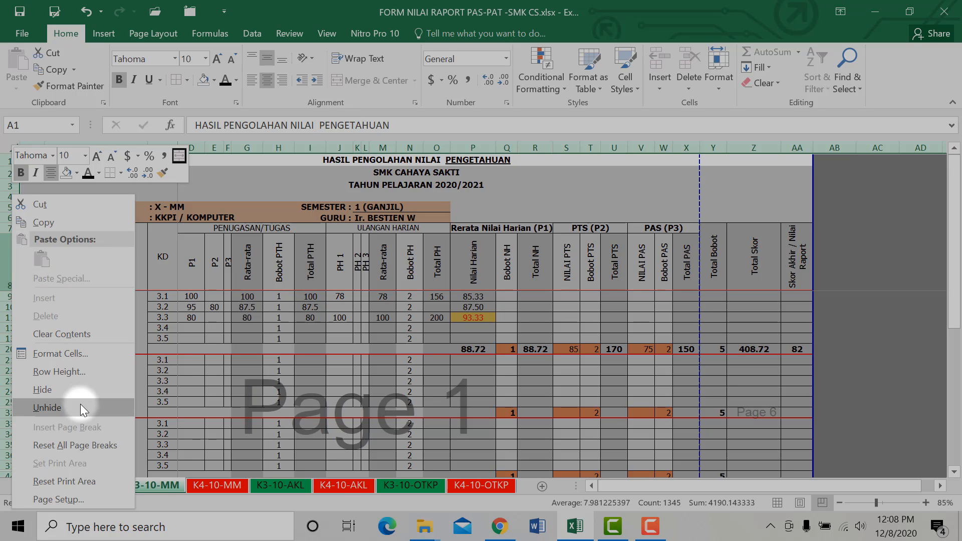
{"action": "left_click", "coordinate": [79, 405]}
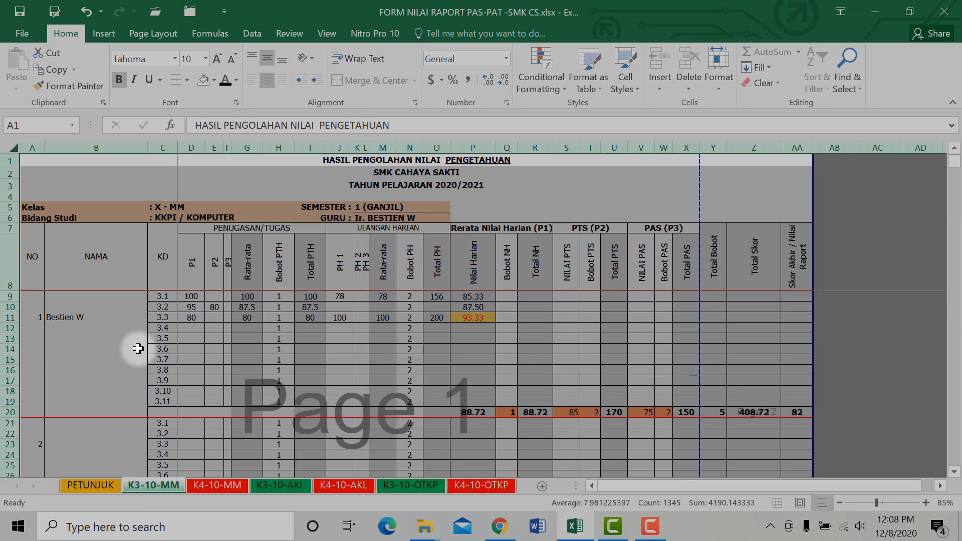
{"action": "scroll", "coordinate": [136, 348], "scroll_direction": "down", "scroll_amount": 6}
{"action": "scroll", "coordinate": [138, 348], "scroll_direction": "down", "scroll_amount": 20}
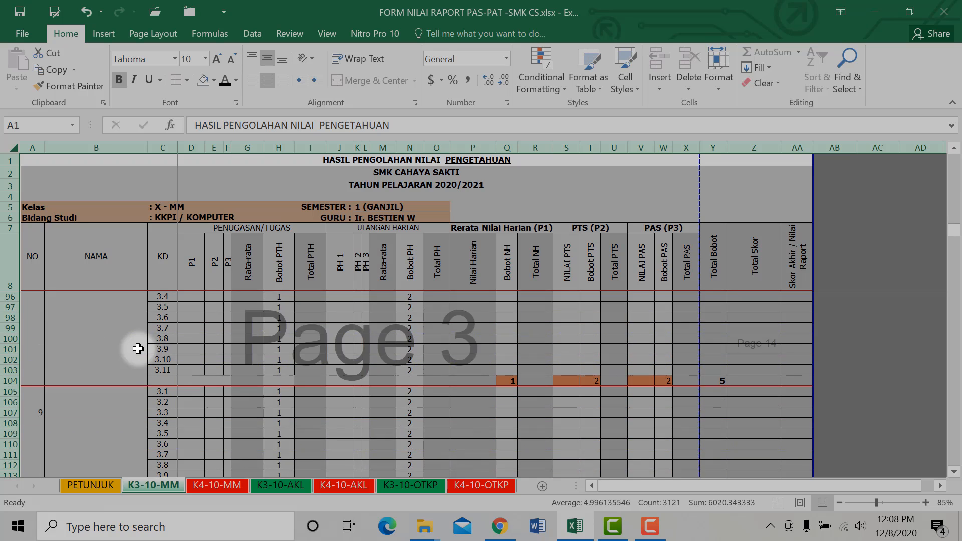
- Look through the remaining restored student blocks down to student 23 and return to student 1's KD 3.3 row
{"action": "scroll", "coordinate": [138, 348], "scroll_direction": "down", "scroll_amount": 20}
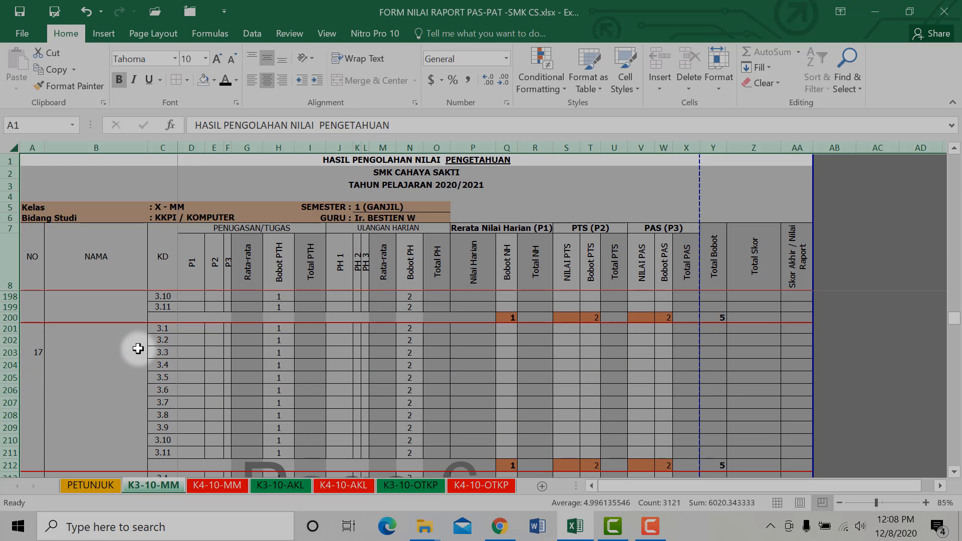
{"action": "scroll", "coordinate": [137, 349], "scroll_direction": "down", "scroll_amount": 20}
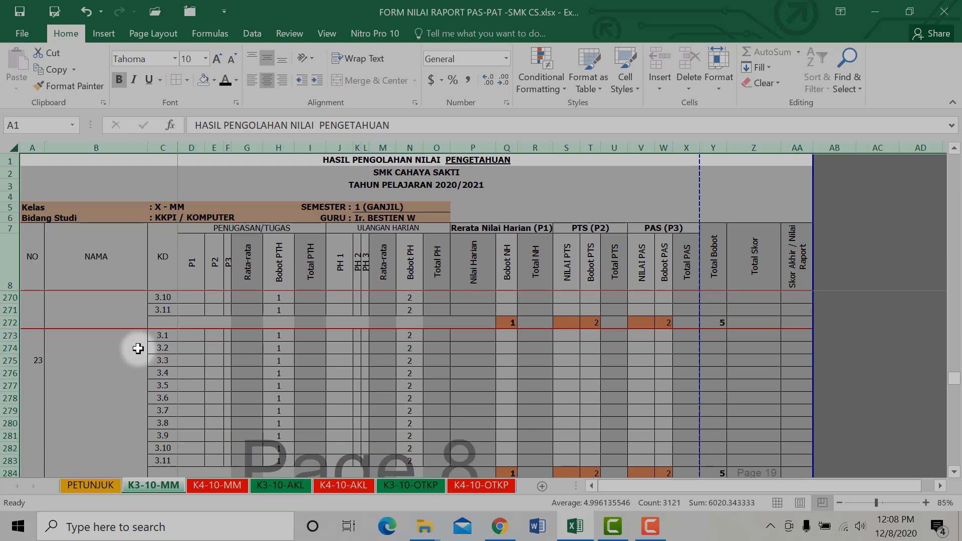
{"action": "left_click_drag", "start_coordinate": [952, 401], "coordinate": [954, 159]}
{"action": "left_click", "coordinate": [366, 316]}
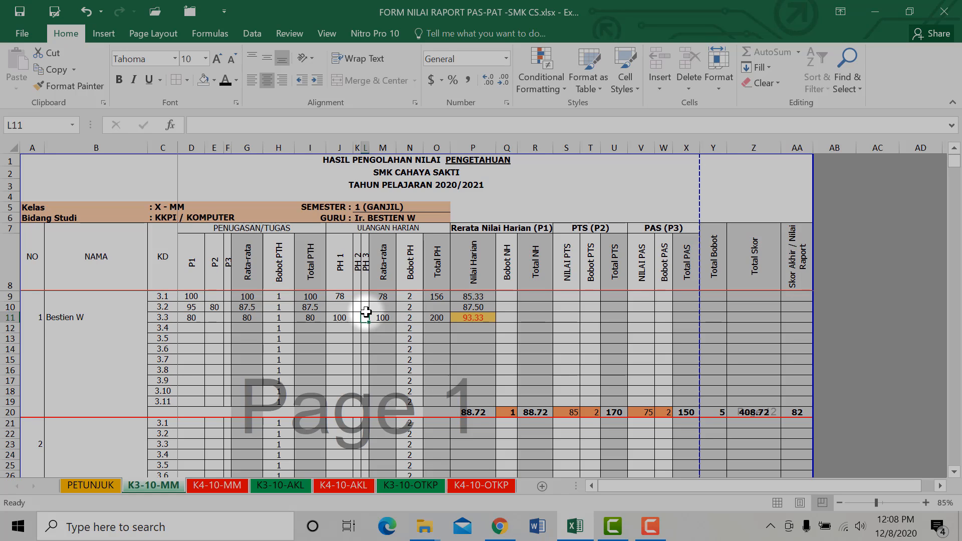
- Inspect the KD 3.3 calculation cells in row 11 and try to edit the Nilai Harian formula in P11
{"action": "left_click", "coordinate": [247, 309]}
{"action": "left_click", "coordinate": [313, 317]}
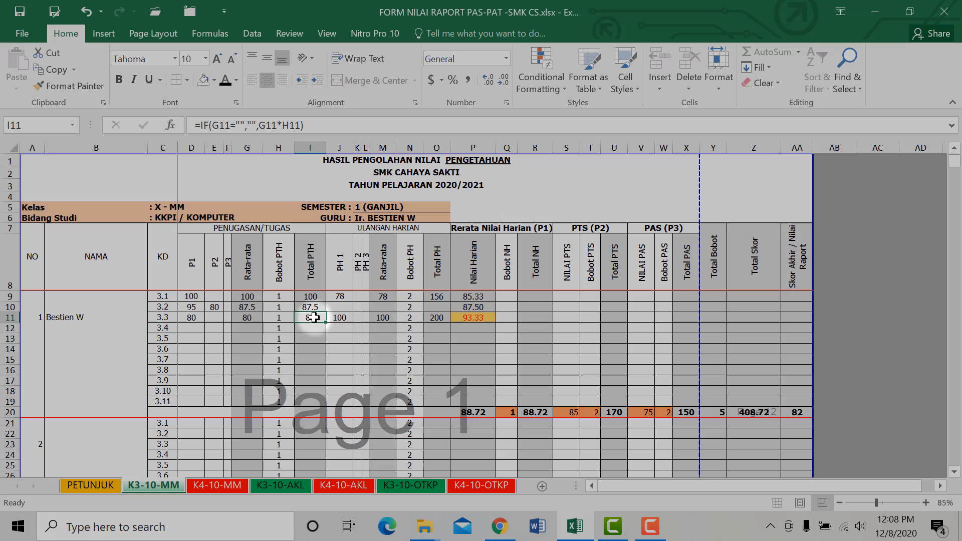
{"action": "left_click", "coordinate": [382, 317]}
{"action": "left_click", "coordinate": [471, 317]}
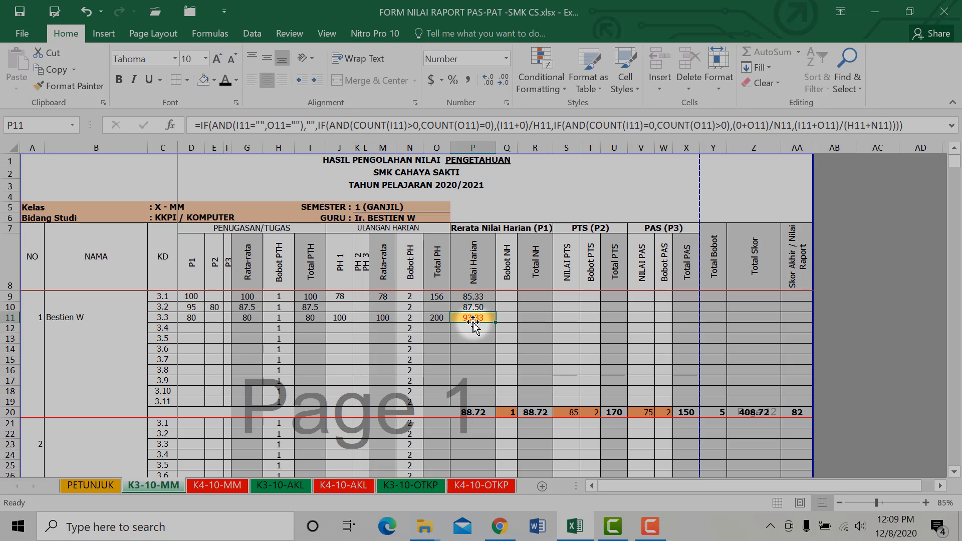
{"action": "double_click", "coordinate": [473, 321]}
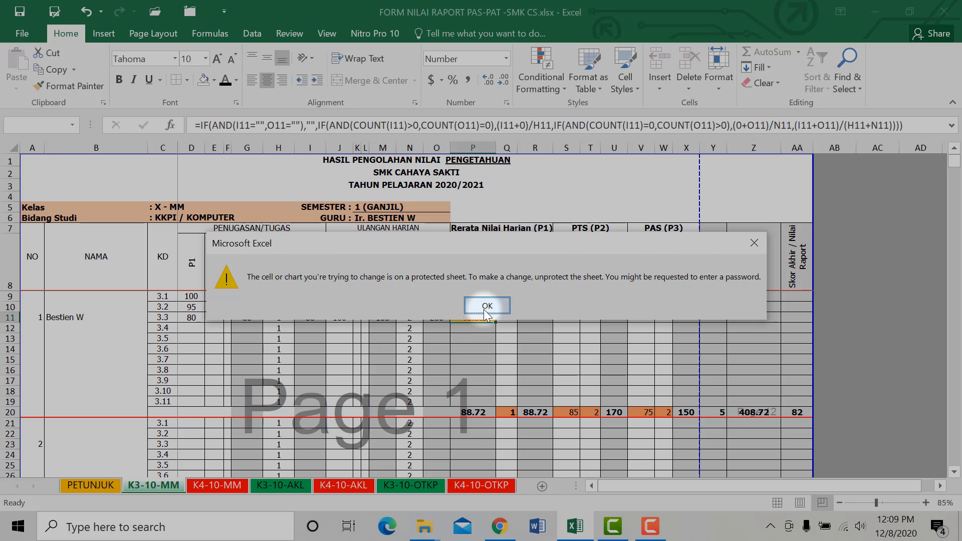
{"action": "left_click", "coordinate": [485, 310]}
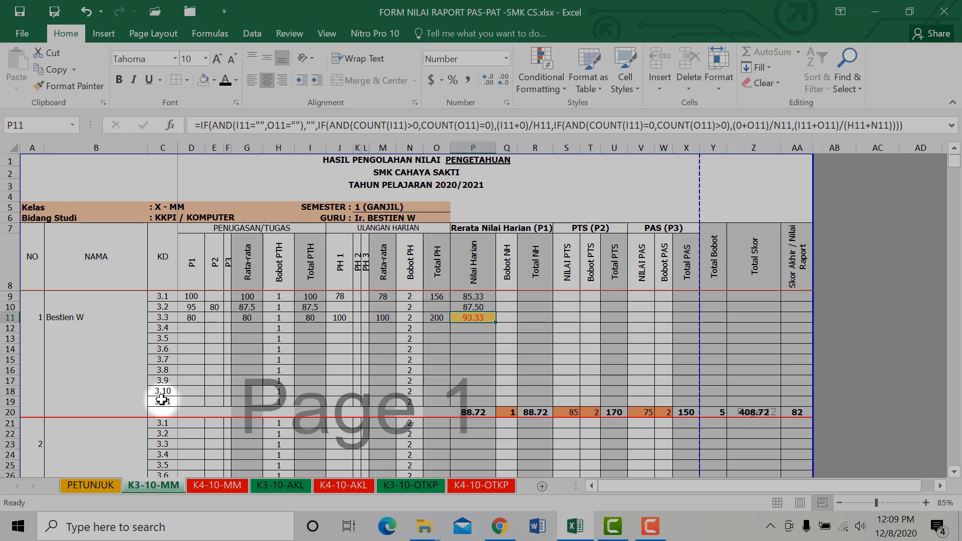
- Hide rows 15 to 19 on the K4-10-MM sheet, covering KD 4.7 to 4.11 for student 1
{"action": "left_click", "coordinate": [220, 486]}
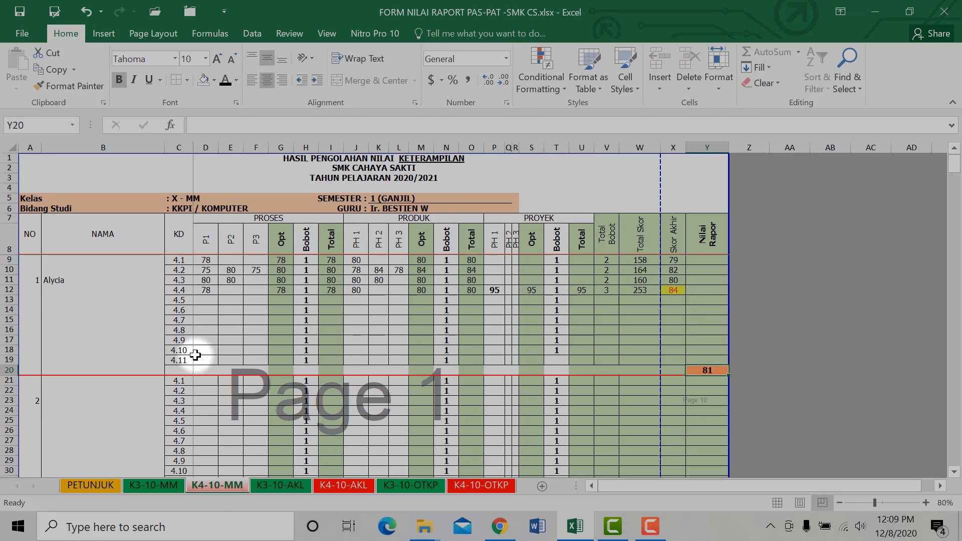
{"action": "left_click", "coordinate": [200, 329]}
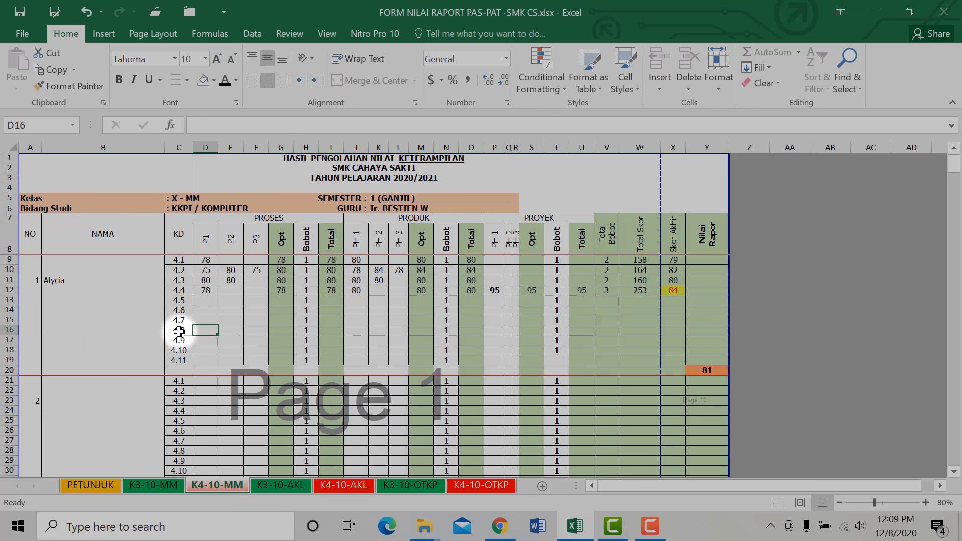
{"action": "left_click", "coordinate": [4, 320]}
{"action": "left_click_drag", "start_coordinate": [4, 319], "coordinate": [5, 359]}
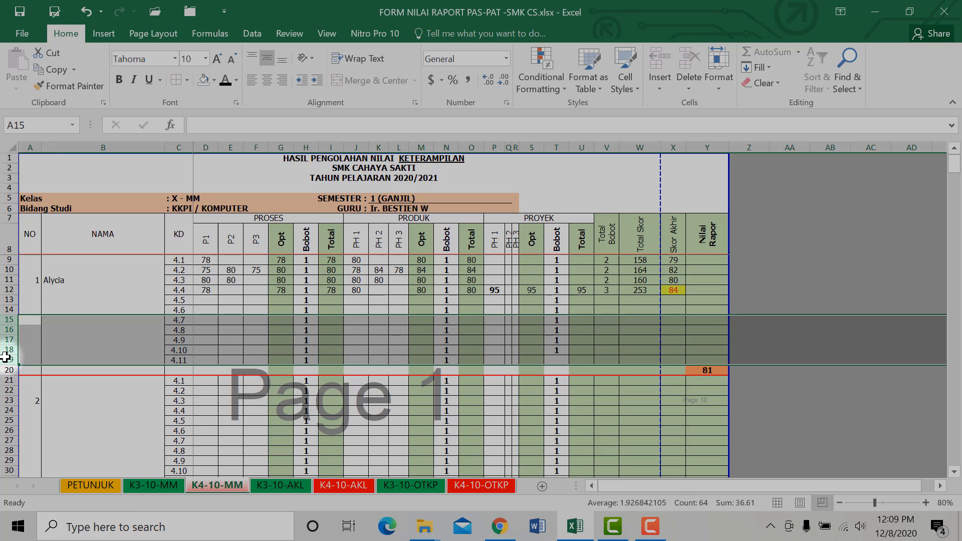
{"action": "right_click", "coordinate": [7, 329]}
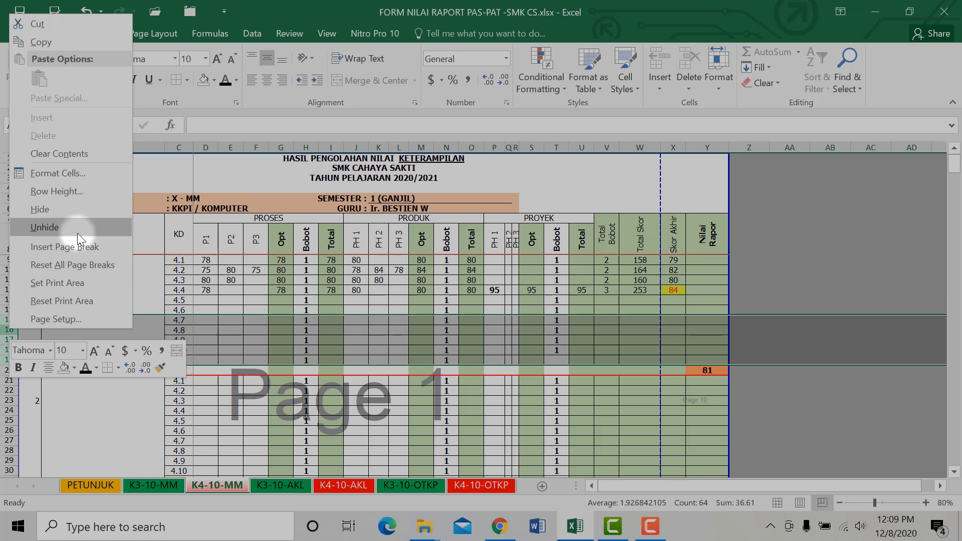
{"action": "left_click", "coordinate": [73, 210]}
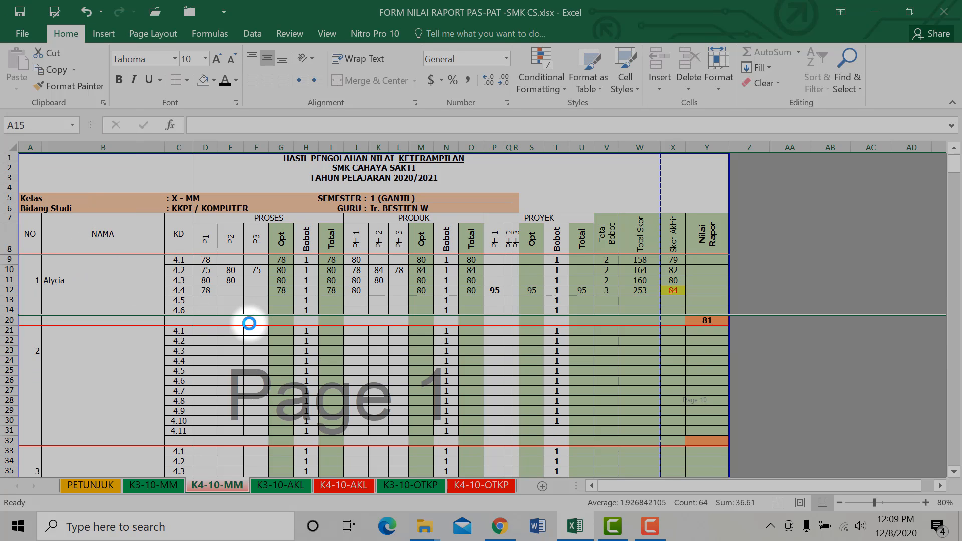
{"action": "left_click", "coordinate": [249, 332]}
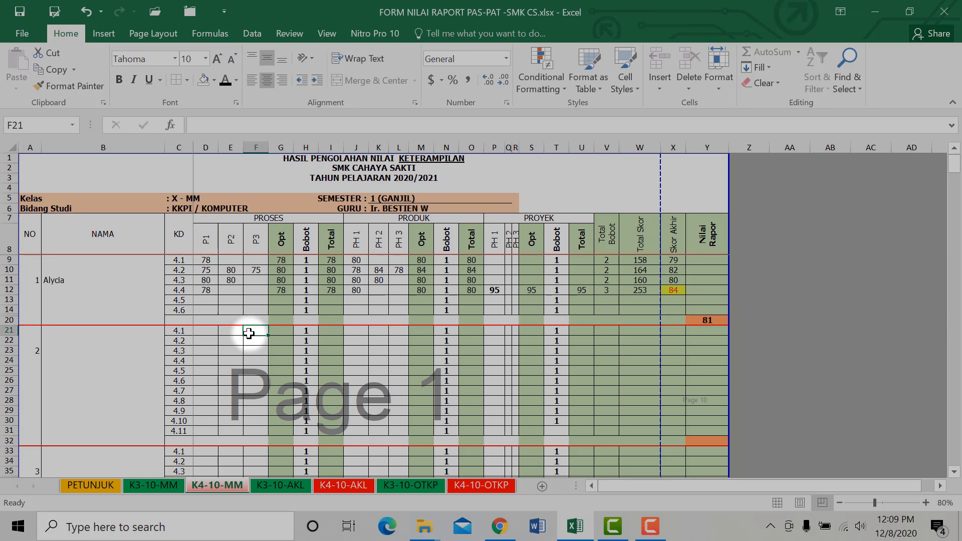
- Return to the K3-10-MM sheet and select D12, the P1 cell for student 1's KD 3.4
{"action": "left_click", "coordinate": [169, 483]}
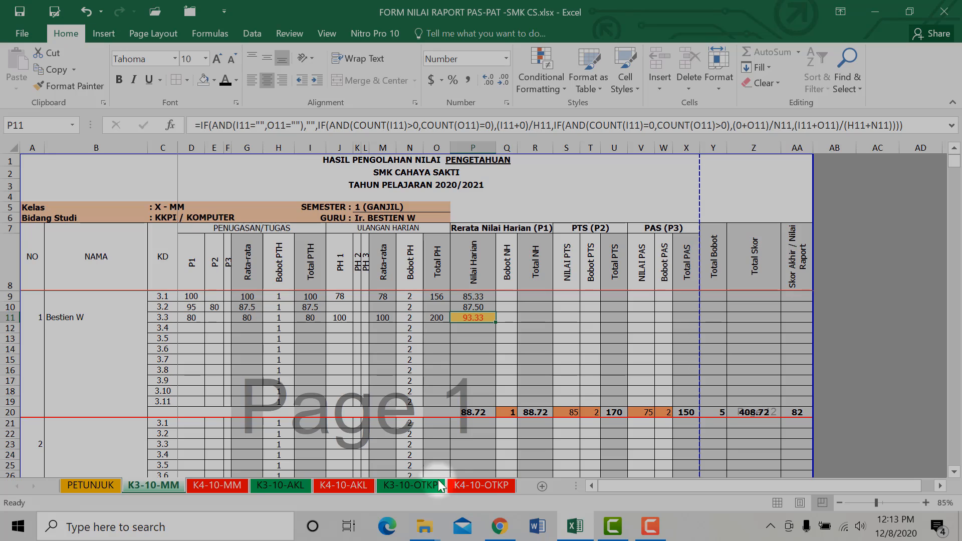
{"action": "left_click", "coordinate": [196, 347]}
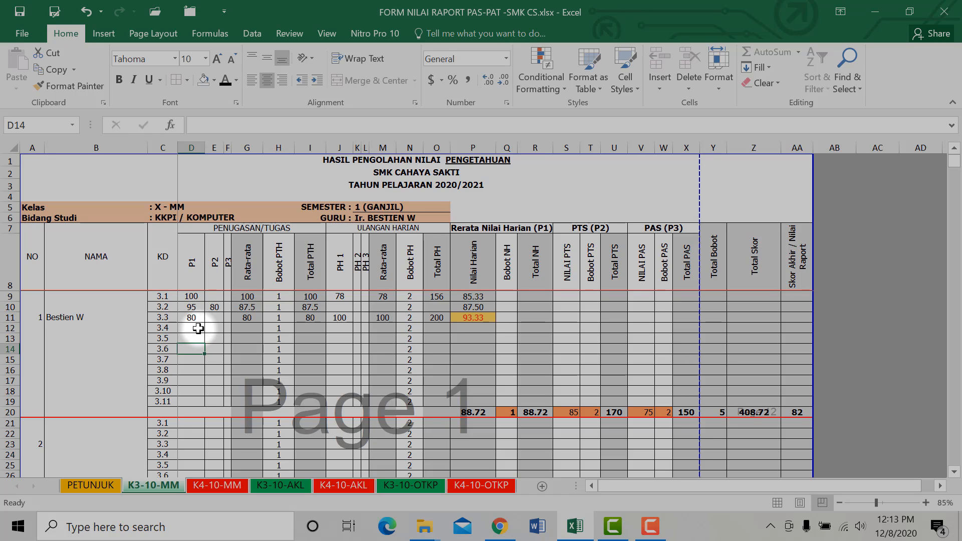
{"action": "left_click", "coordinate": [191, 327]}
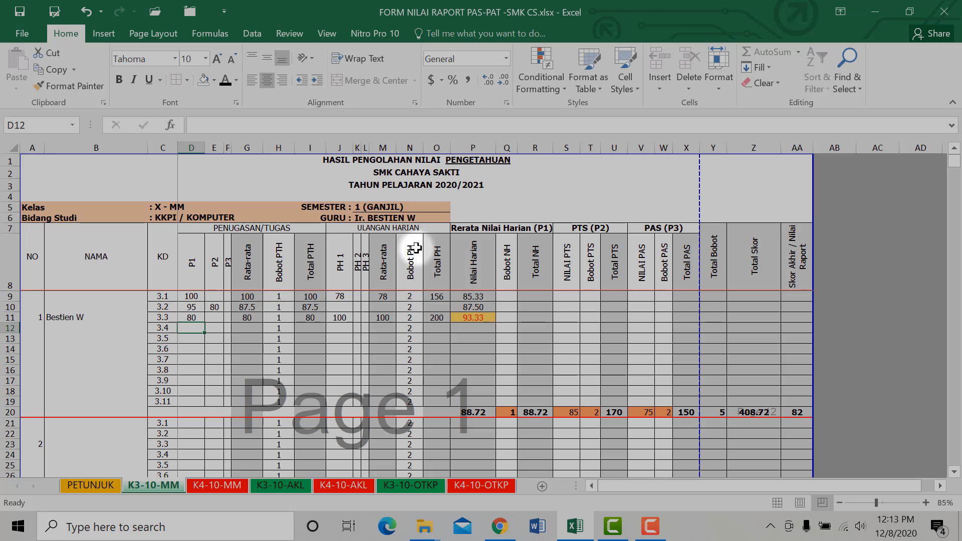
- Start saving a copy of the workbook in its current folder, removing FORM from the file name and appending "- KELAS 10"
{"action": "left_click", "coordinate": [22, 34]}
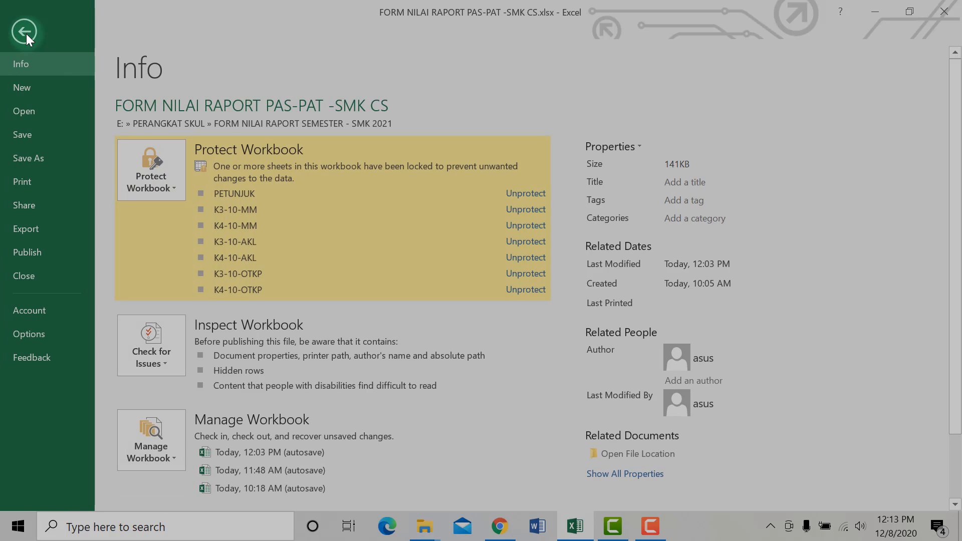
{"action": "left_click", "coordinate": [50, 161]}
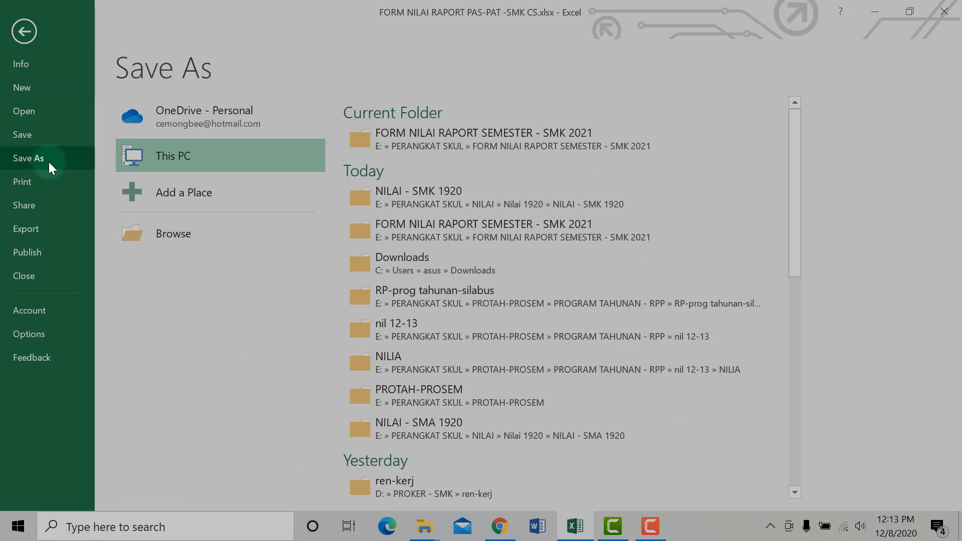
{"action": "left_click", "coordinate": [178, 233]}
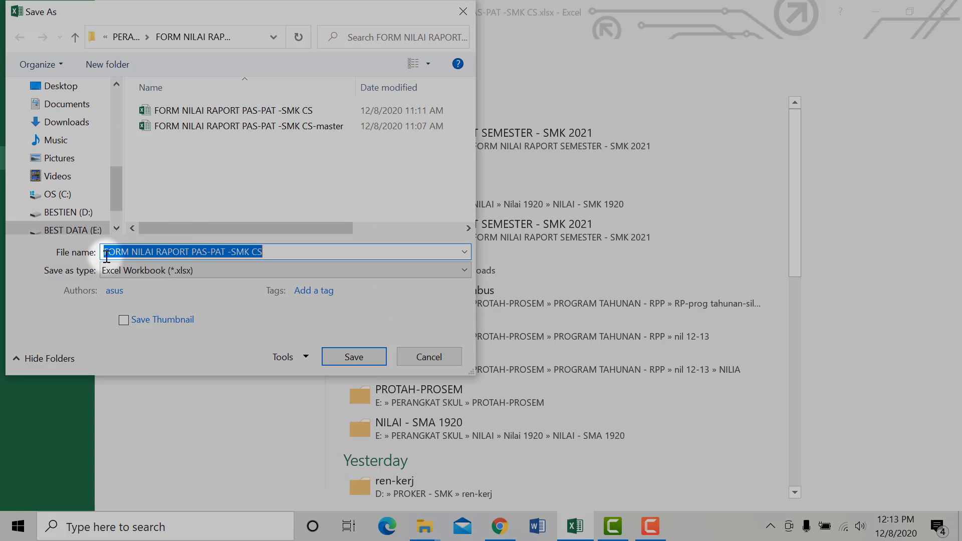
{"action": "left_click_drag", "start_coordinate": [131, 251], "coordinate": [87, 263]}
{"action": "key", "text": "BackSpace"}
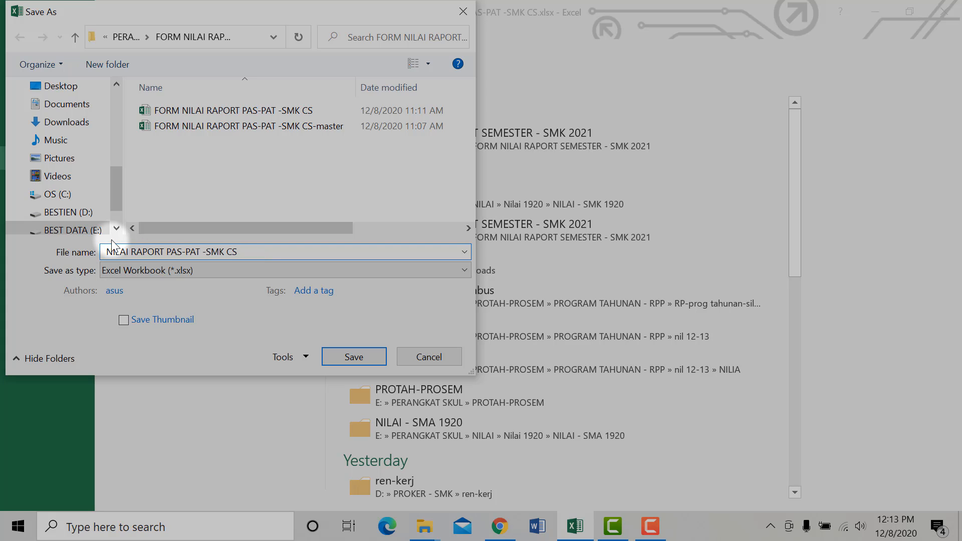
{"action": "key", "text": "Delete"}
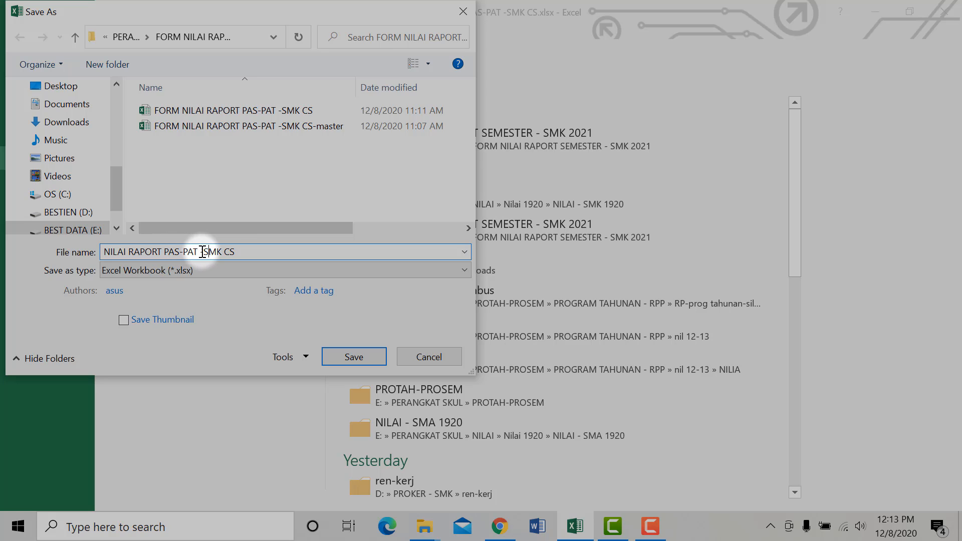
{"action": "left_click", "coordinate": [251, 253]}
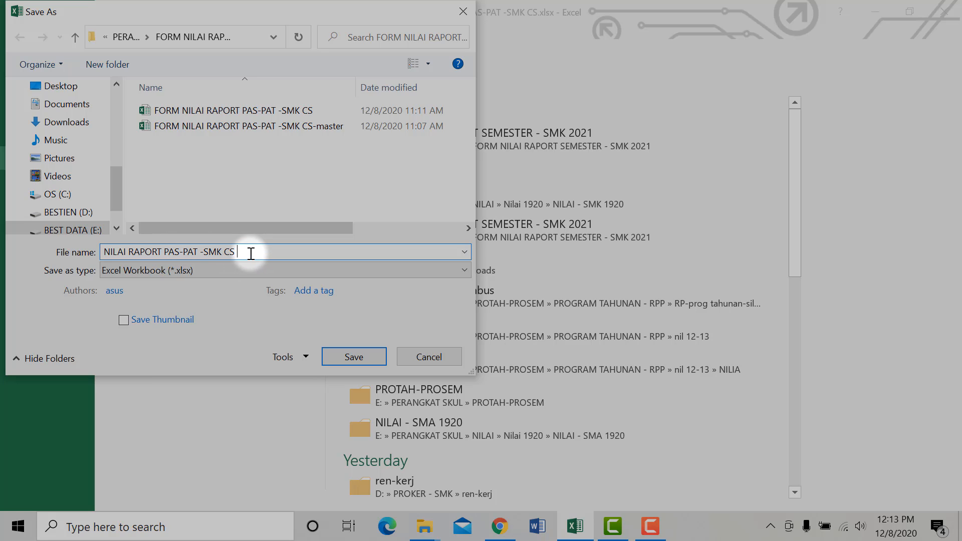
{"action": "type", "text": "- KELAS 10"}
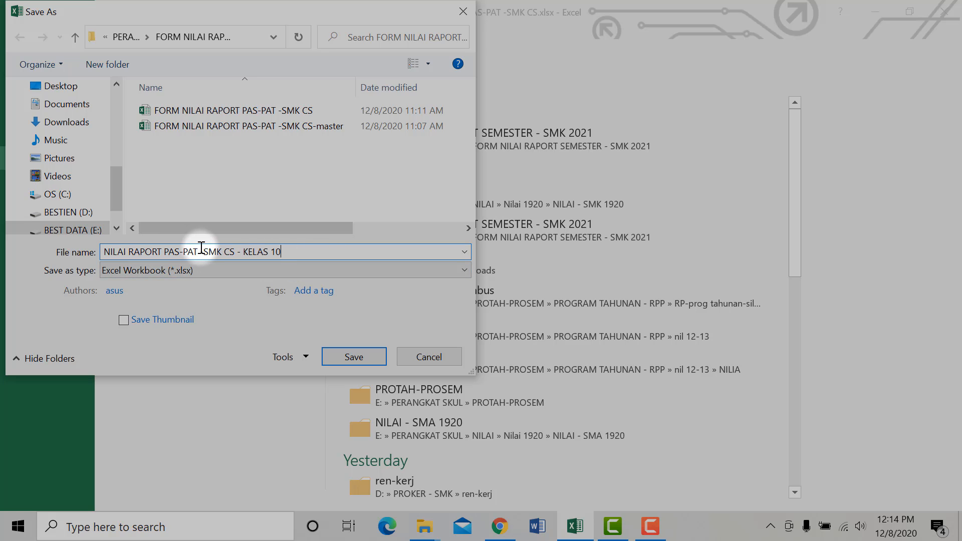
- Replace PAT with KOMPUTER in the file name and save the workbook as "NILAI RAPORT PAS-KOMPUTER -SMK CS - KELAS 10"
{"action": "double_click", "coordinate": [185, 252]}
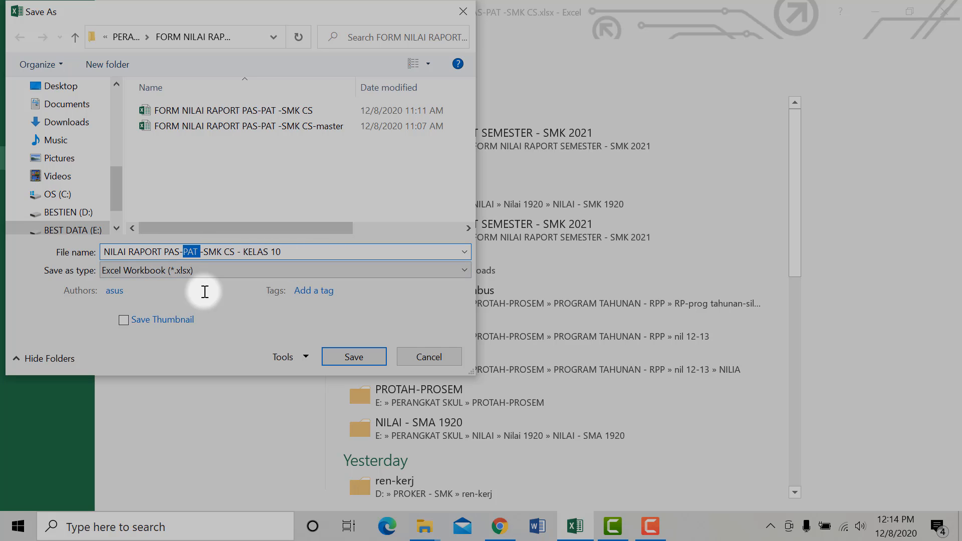
{"action": "type", "text": "KOMPUTER"}
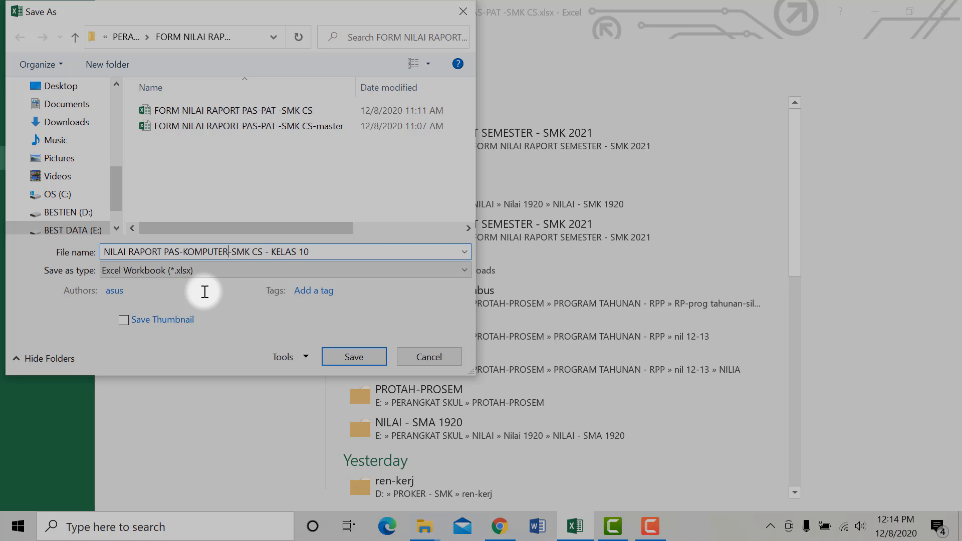
{"action": "key", "text": "Delete"}
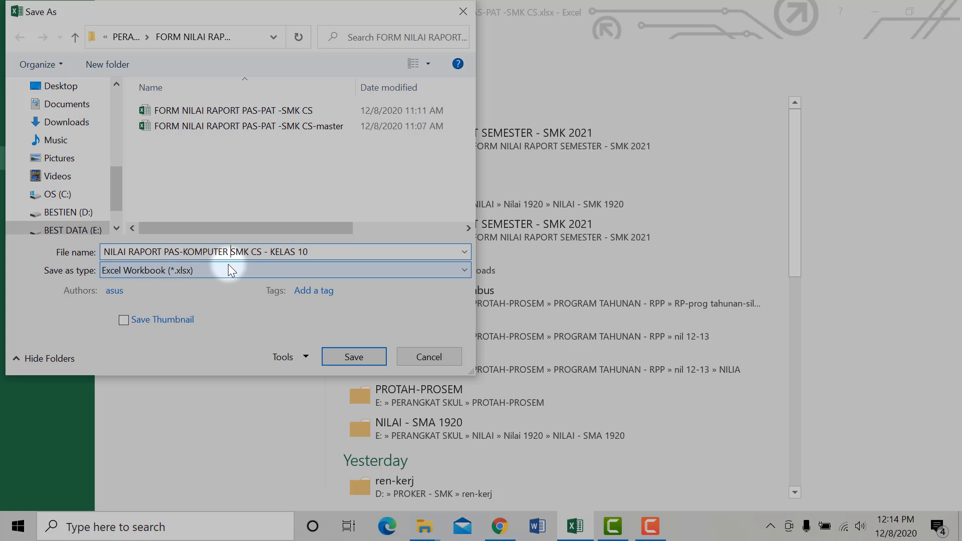
{"action": "type", "text": "-"}
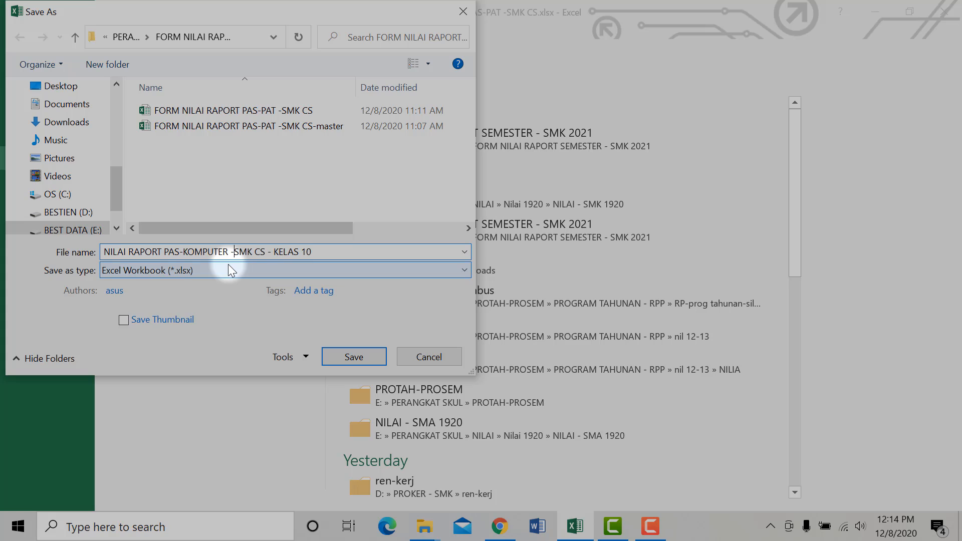
{"action": "left_click", "coordinate": [356, 357]}
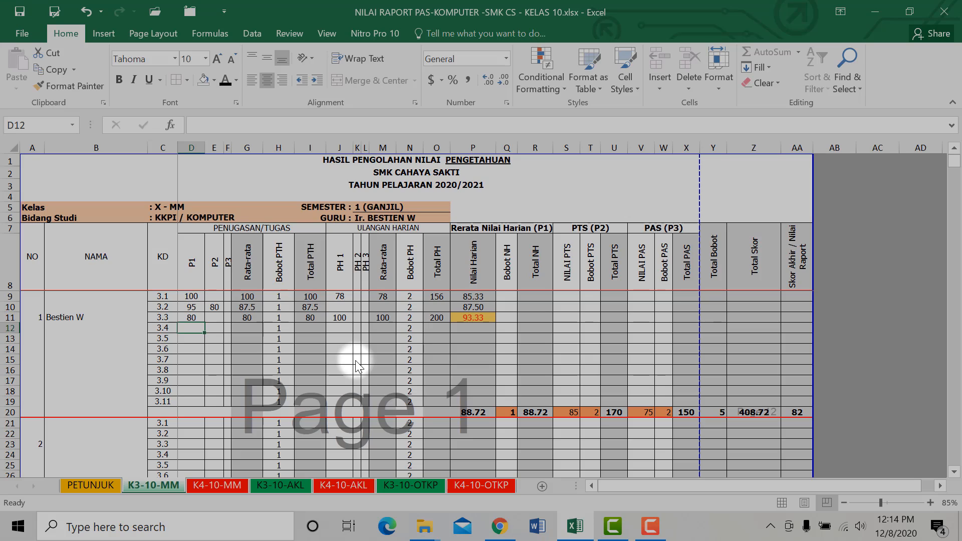